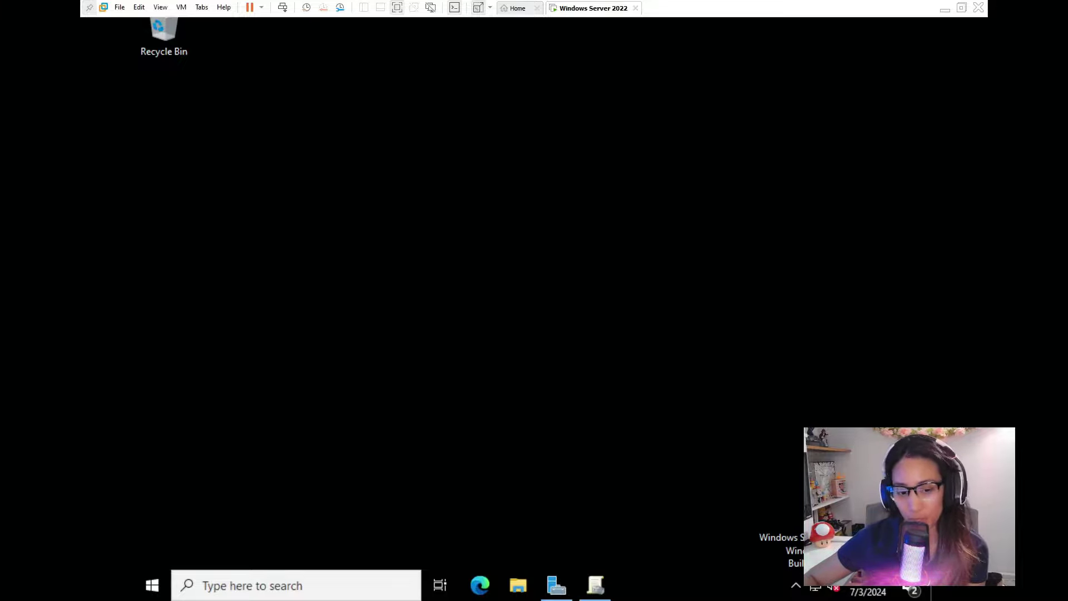
Bring up Server Manager and start the Add Roles and Features Wizard.
click(515, 445)
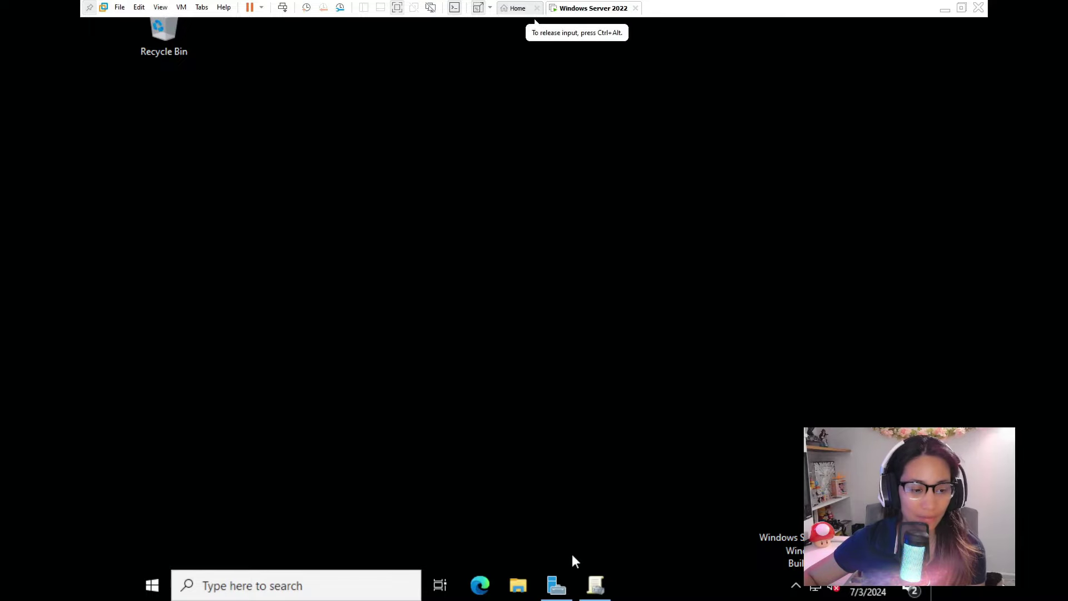
click(556, 584)
double_click(749, 112)
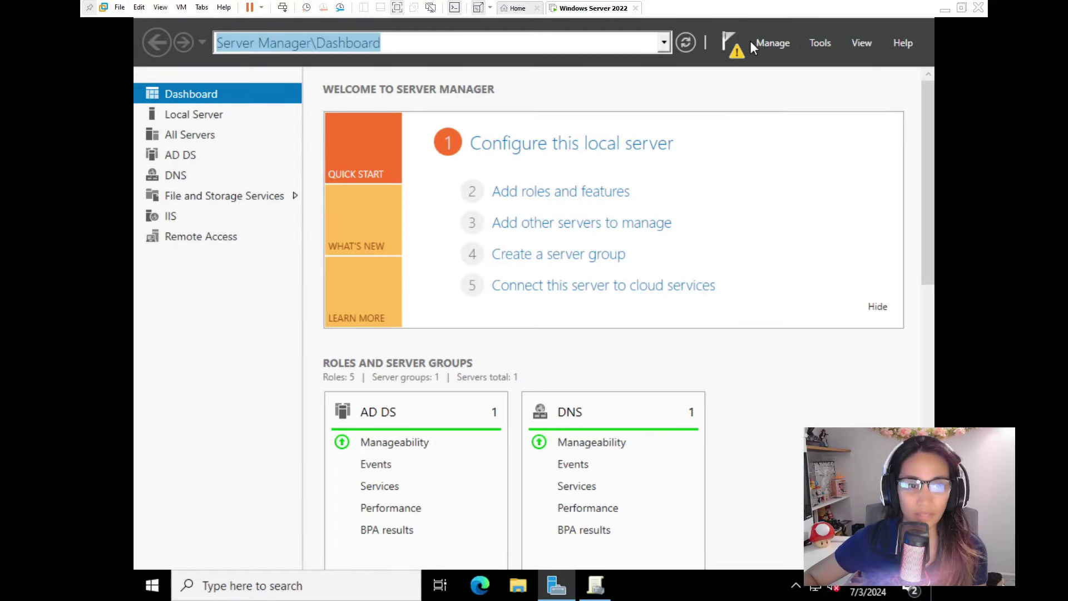
click(779, 49)
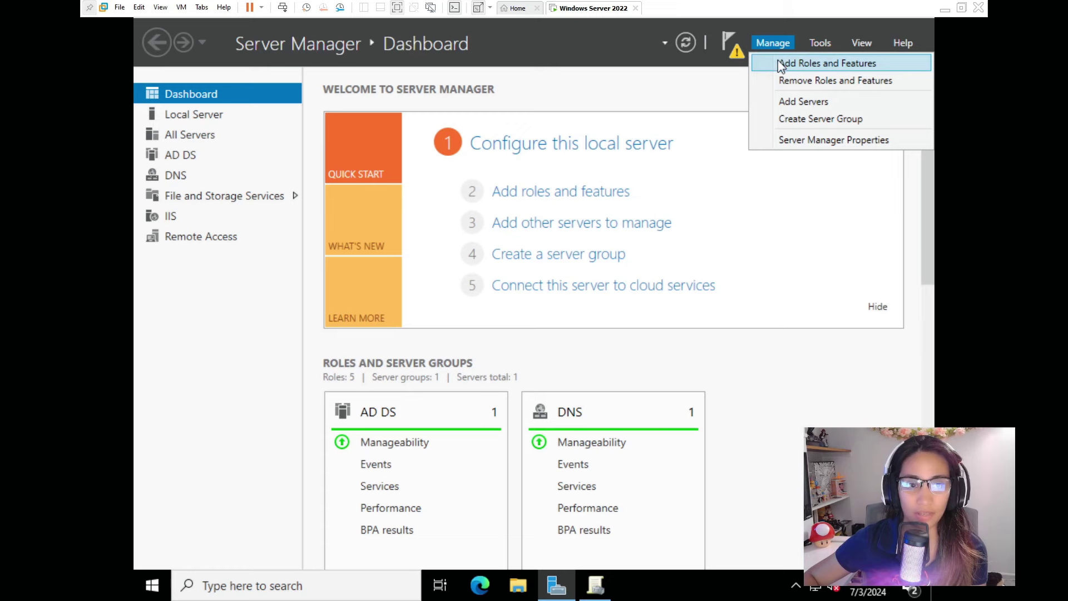
click(780, 64)
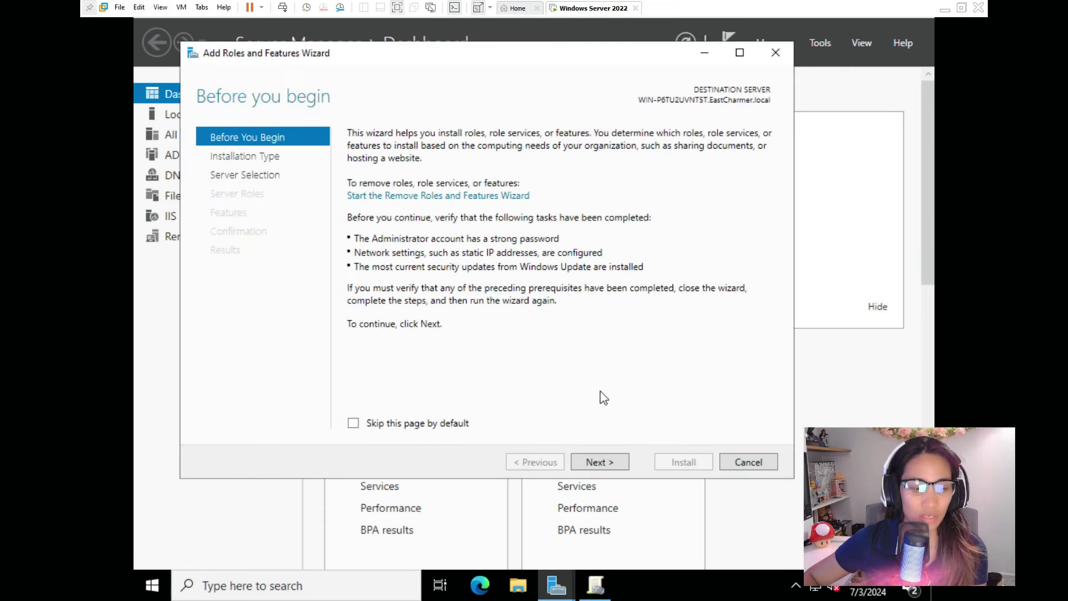
Keep the role-based or feature-based installation and the server-pool server, and advance to the server roles list.
click(593, 463)
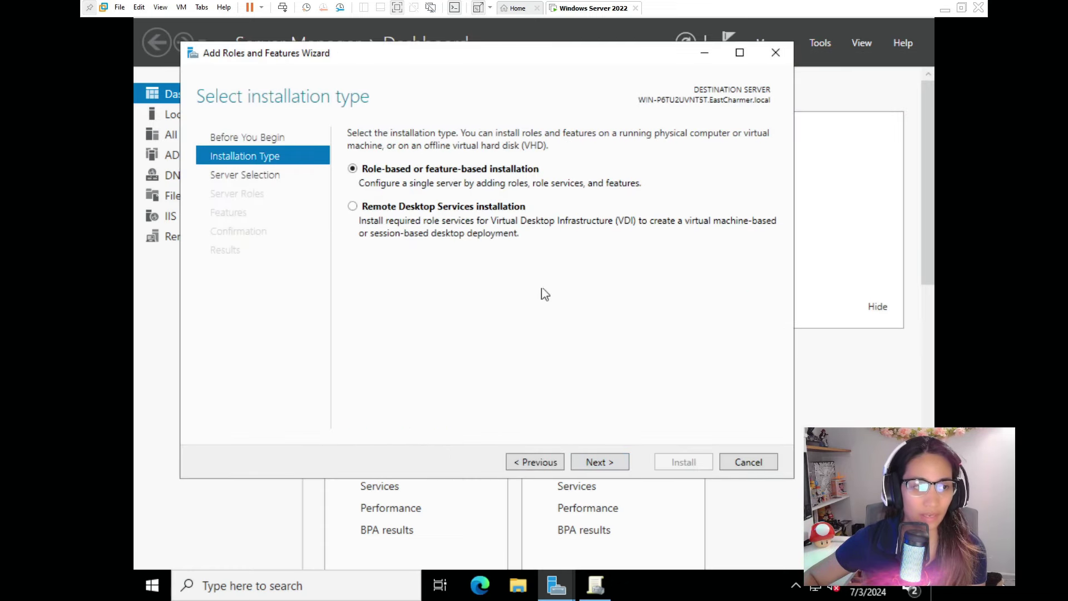
click(599, 461)
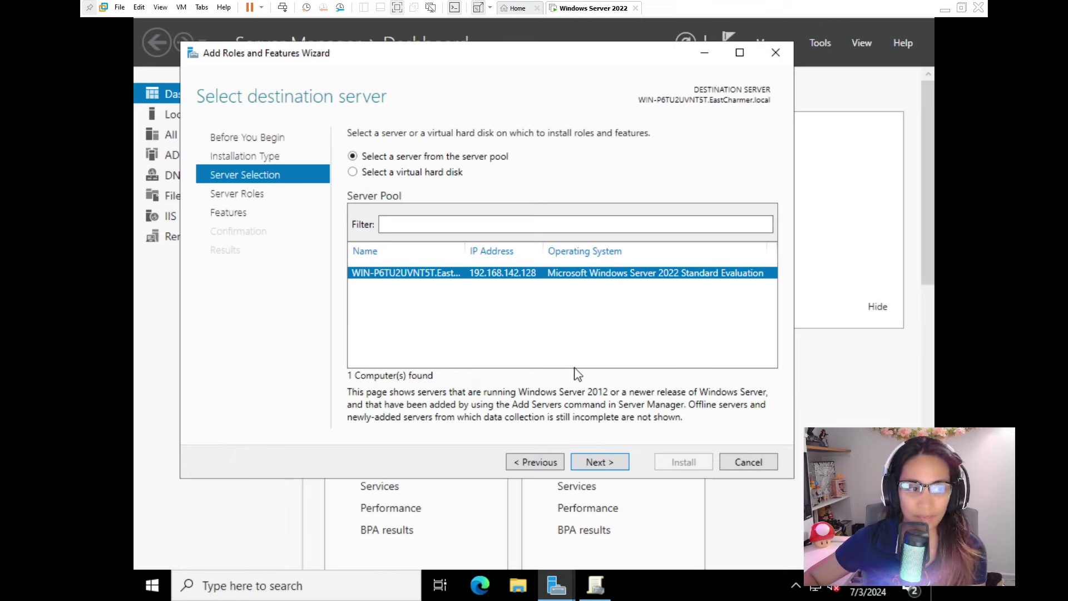
click(600, 466)
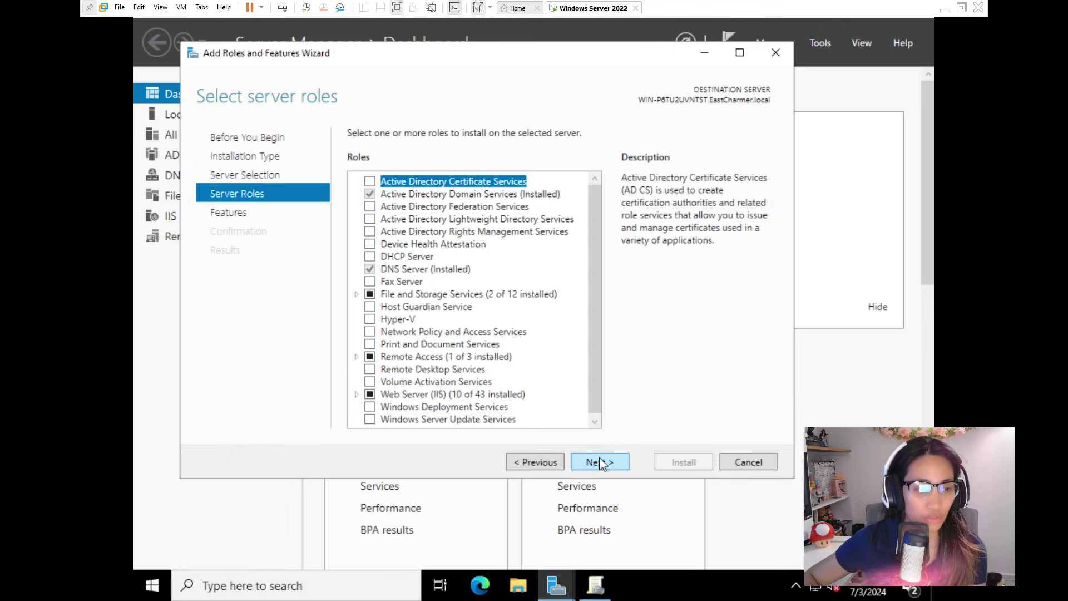
Check the Active Directory Domain Services role and the Group Policy Management feature, and close the wizard without installing anything.
click(472, 196)
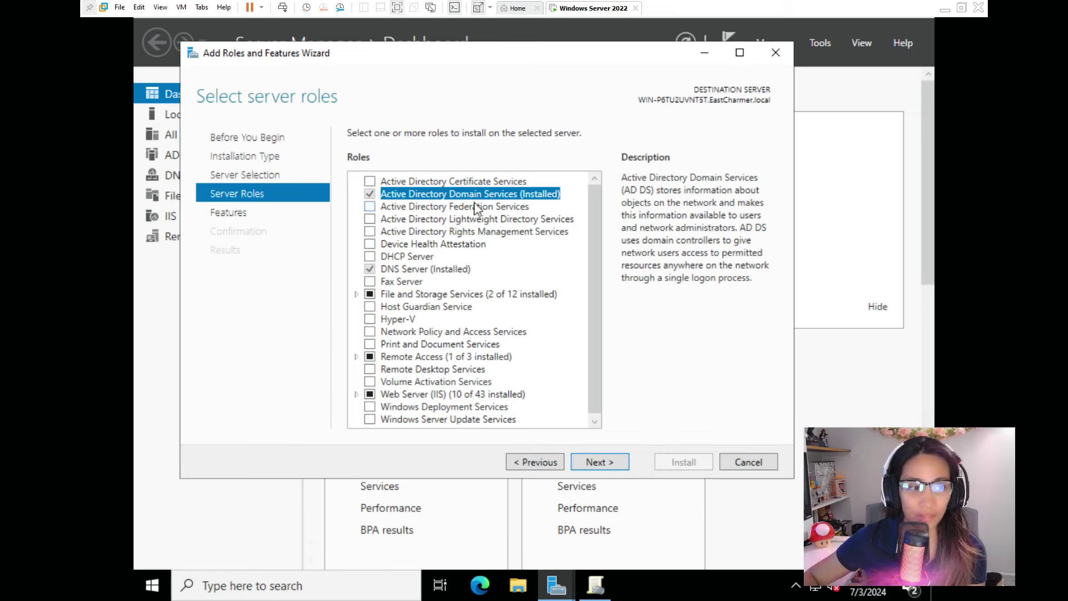
click(601, 461)
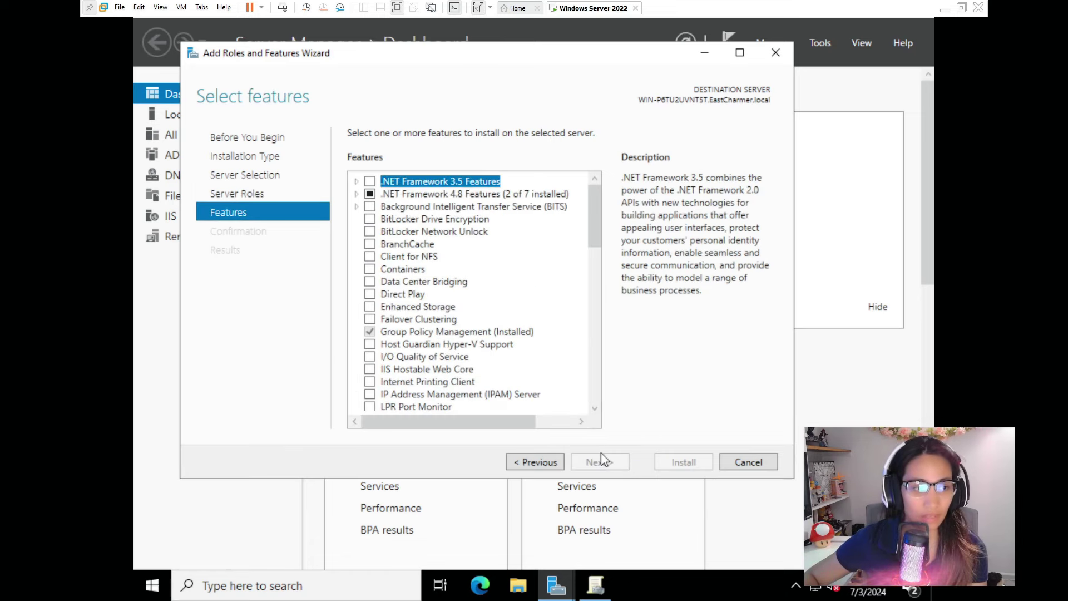
click(369, 332)
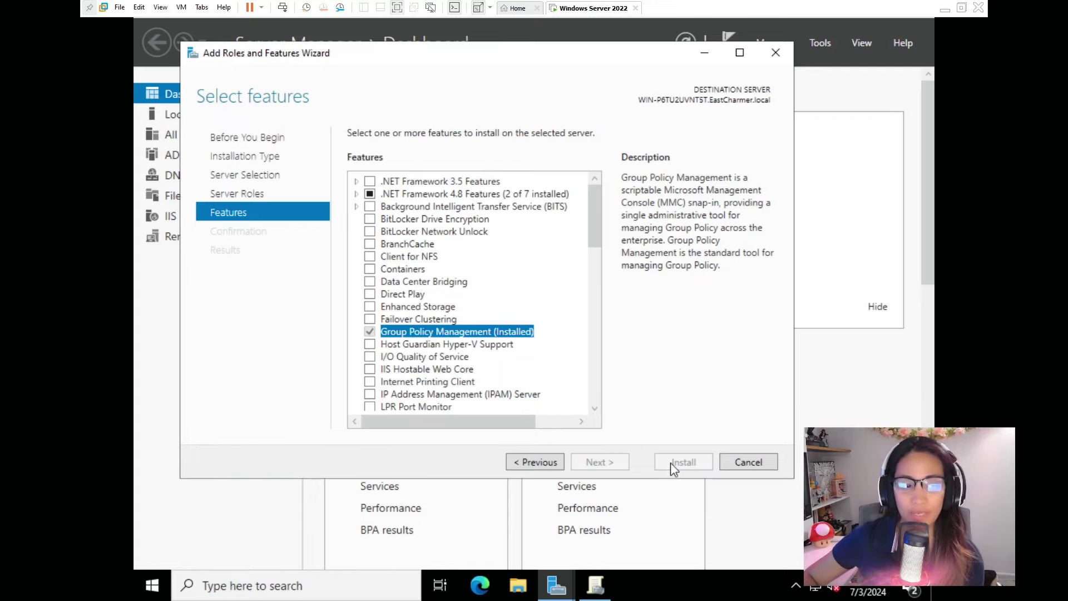
click(775, 53)
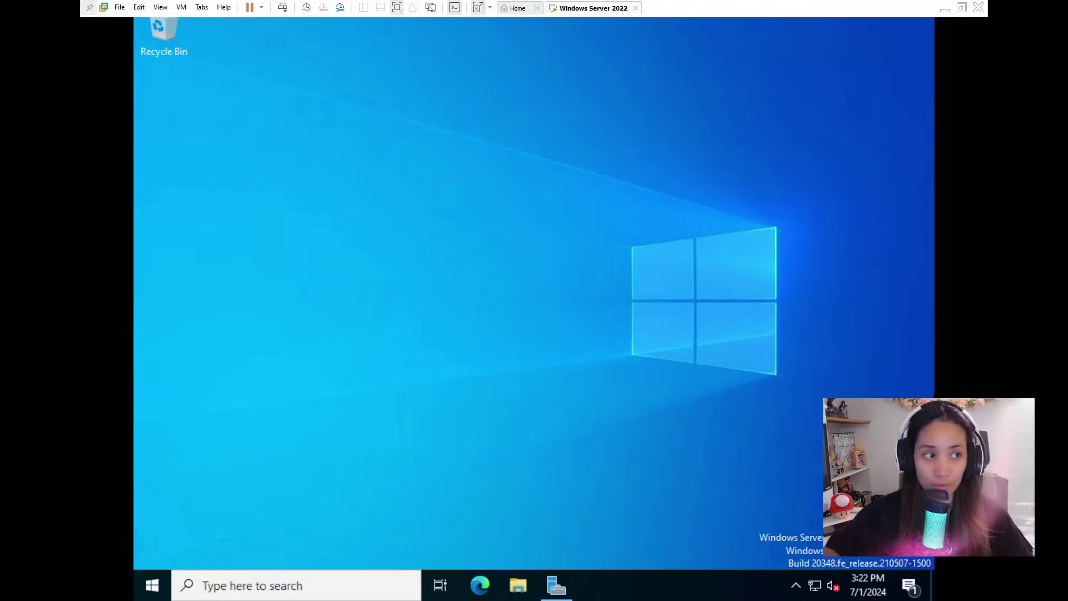
Search Windows for "group" and open the Group Policy Management app.
click(331, 594)
text(group)
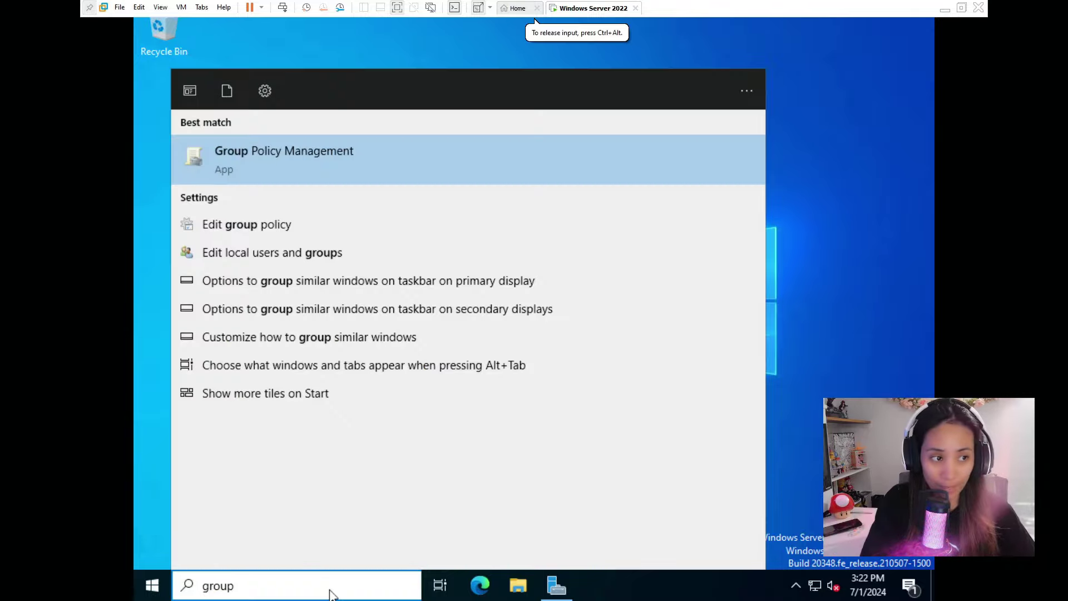
click(330, 171)
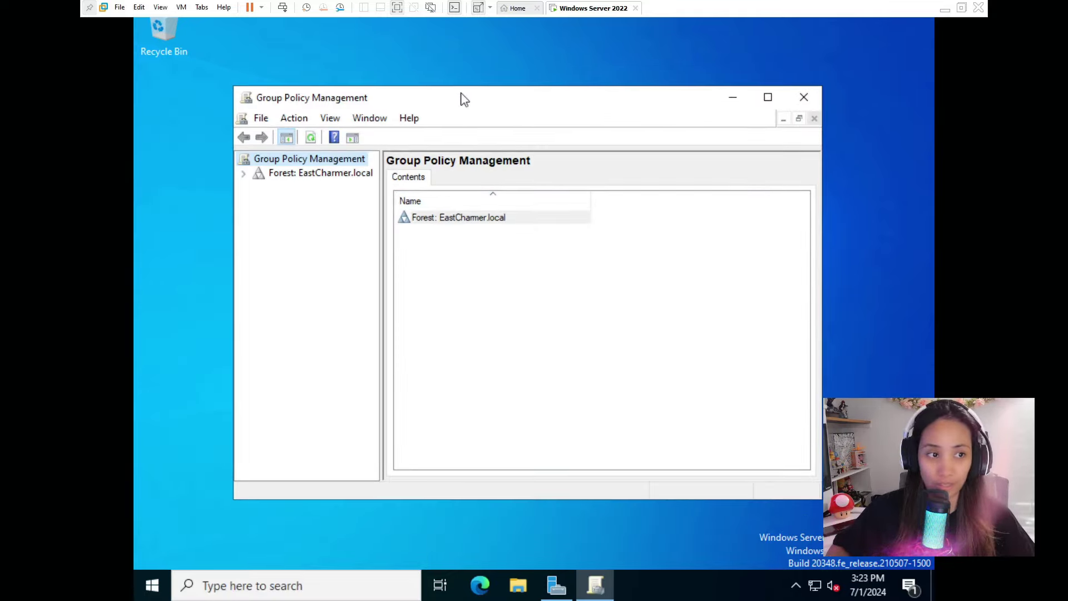
Open Group Policy Management from the Windows Administrative Tools folder and maximize its window.
click(151, 584)
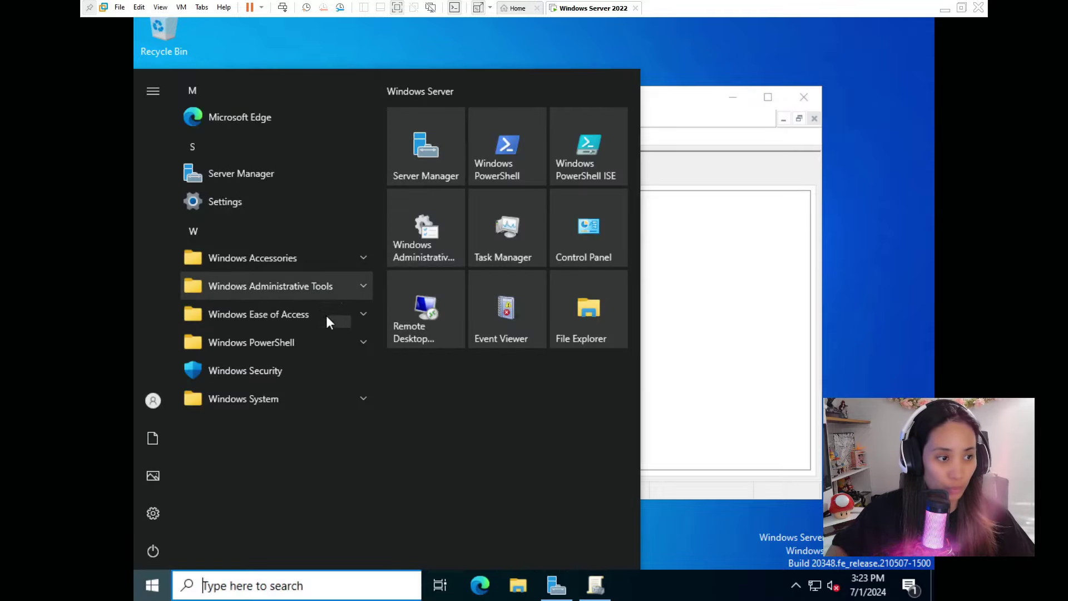
click(358, 286)
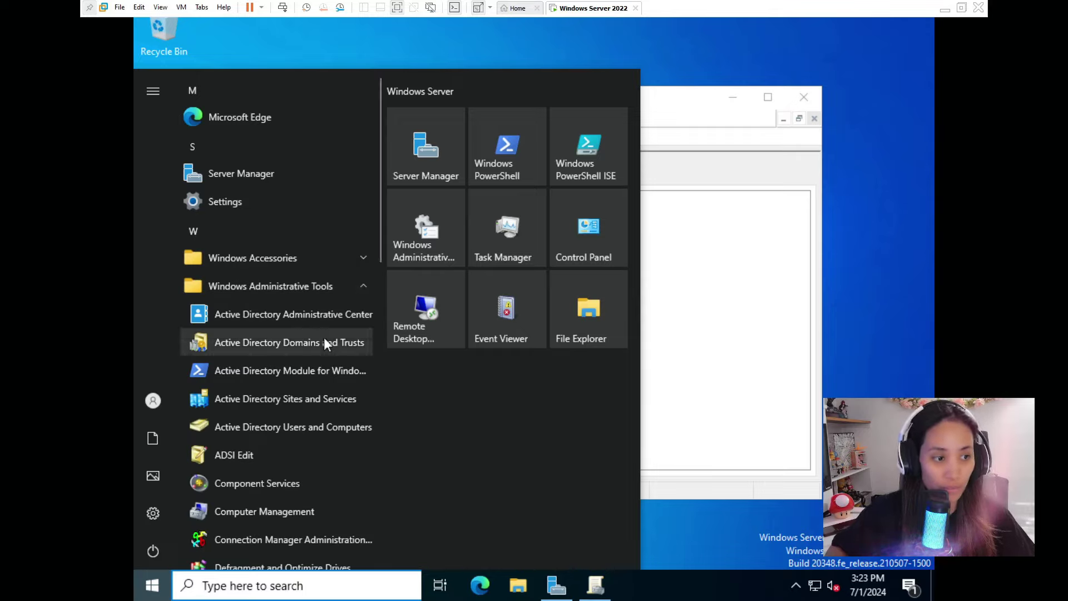
scroll(325, 338, down, 5)
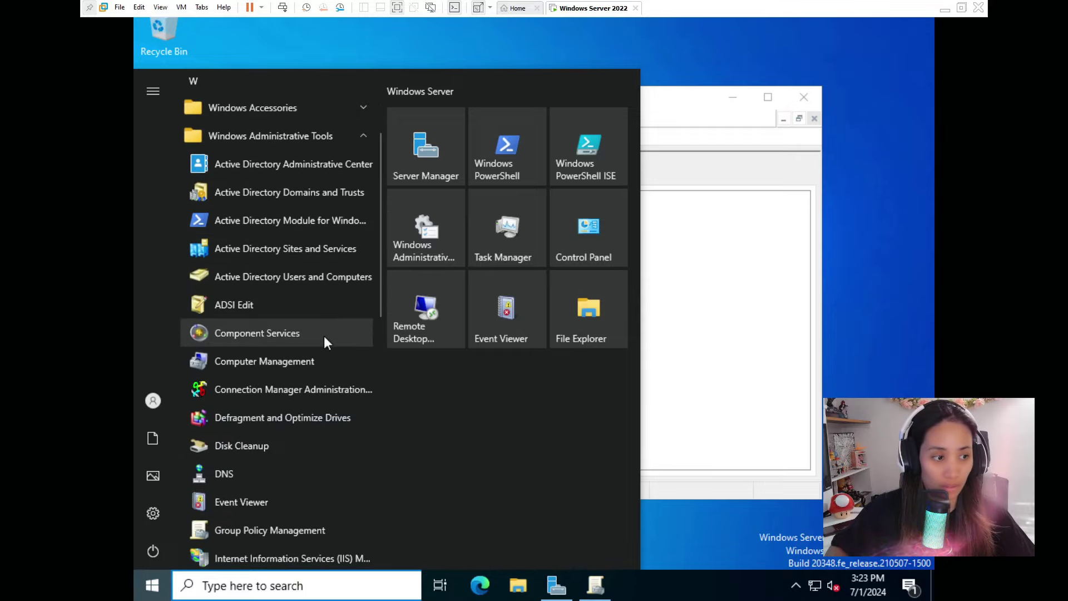
scroll(324, 335, up, 1)
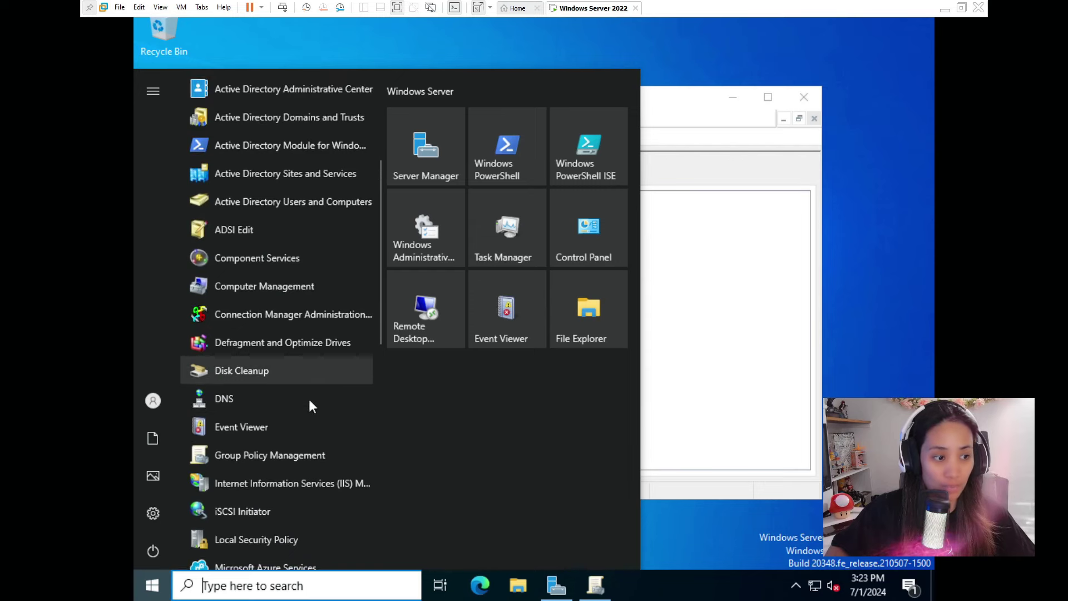
click(302, 459)
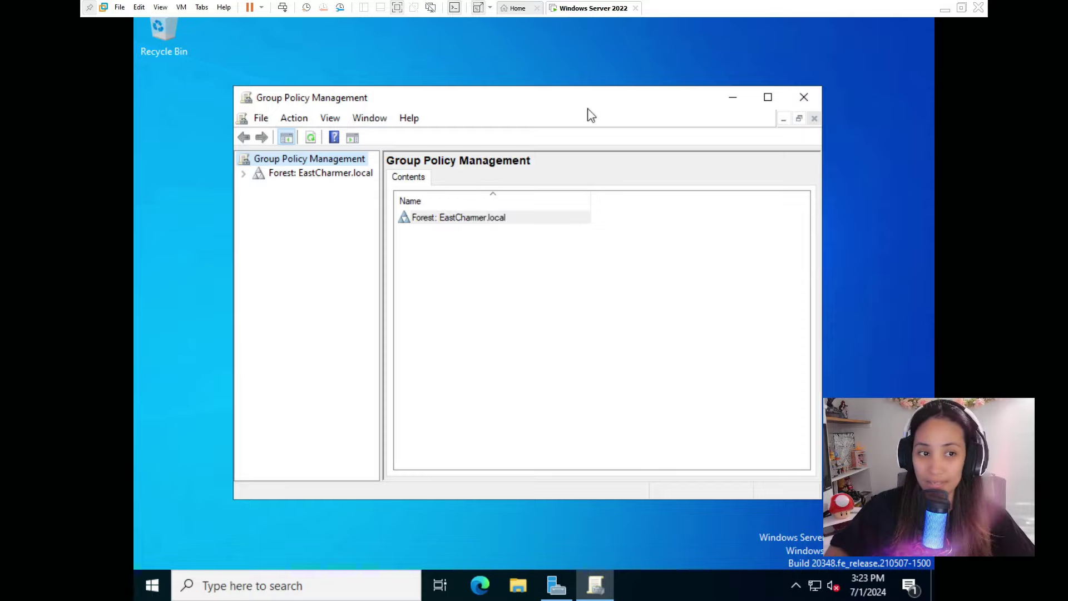
click(768, 97)
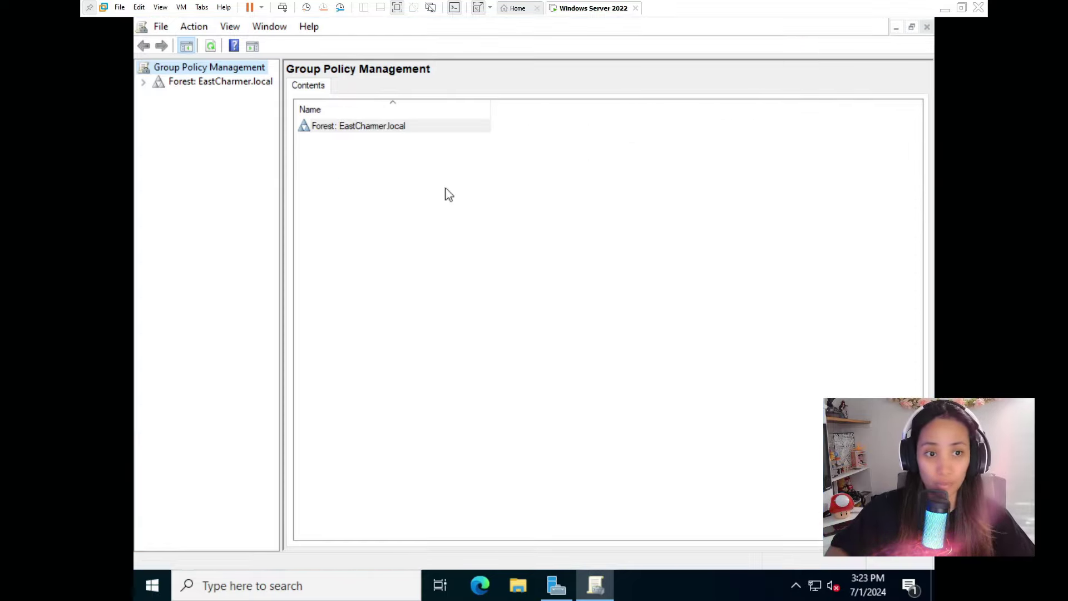
Expand the EastCharmer.local forest, its Domains node and the EastCharmer.local domain in the console tree.
click(143, 83)
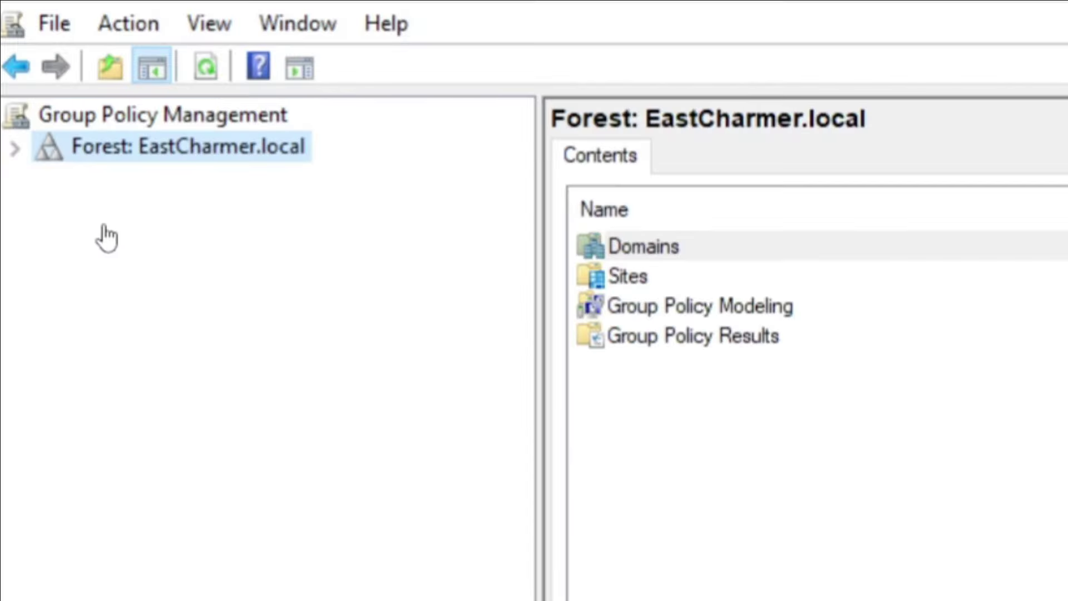
click(15, 149)
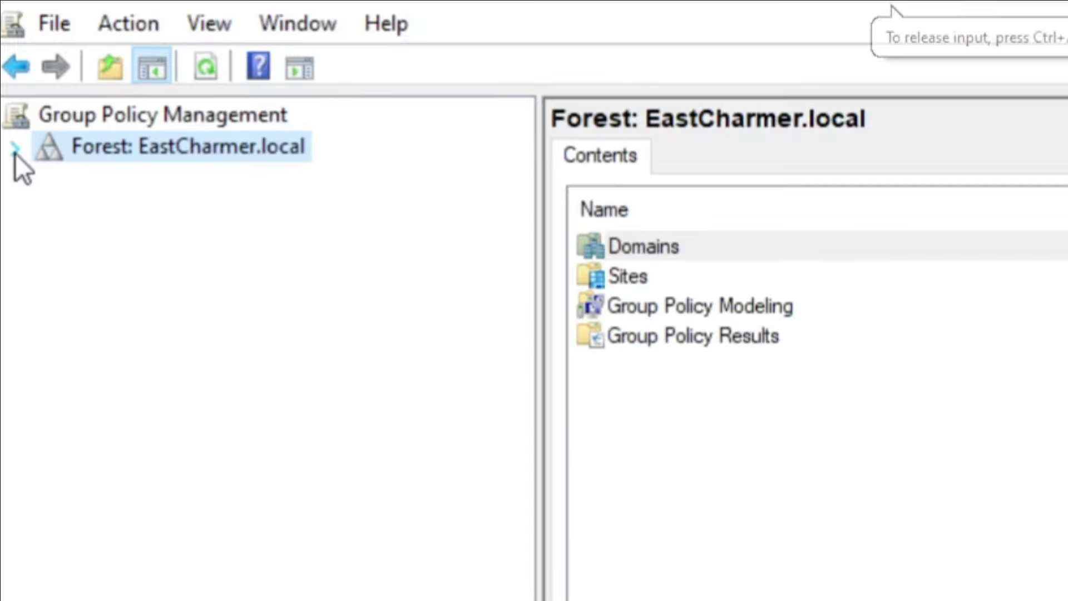
click(15, 149)
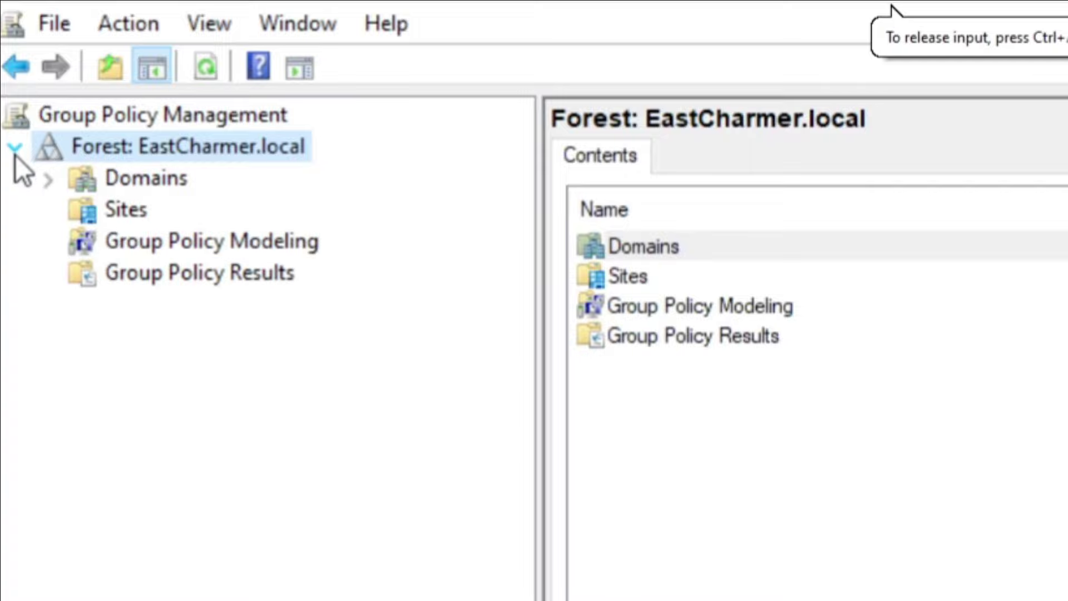
click(48, 180)
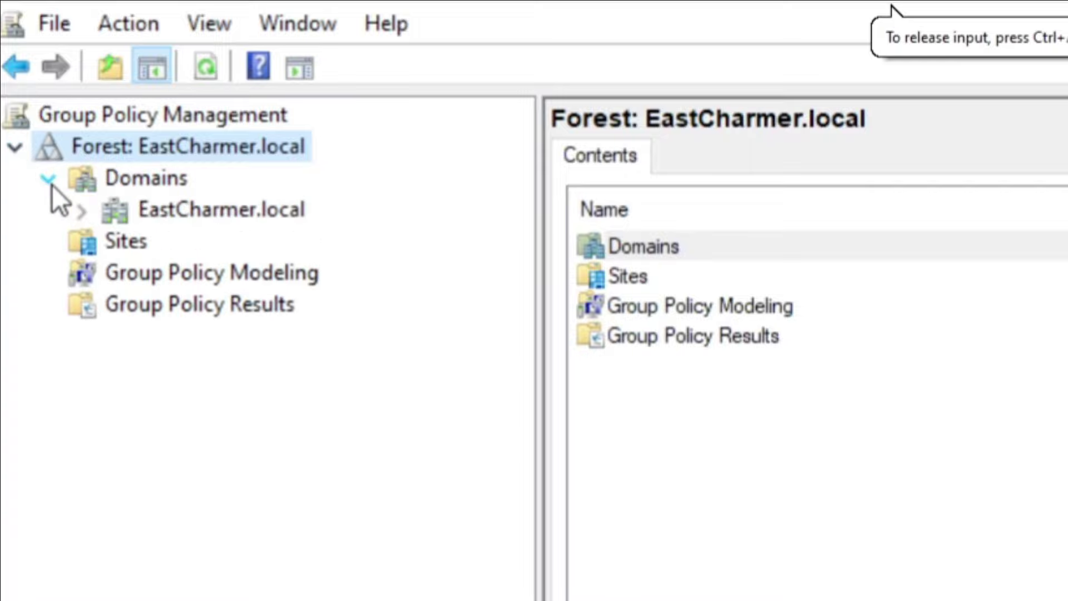
click(169, 217)
click(79, 214)
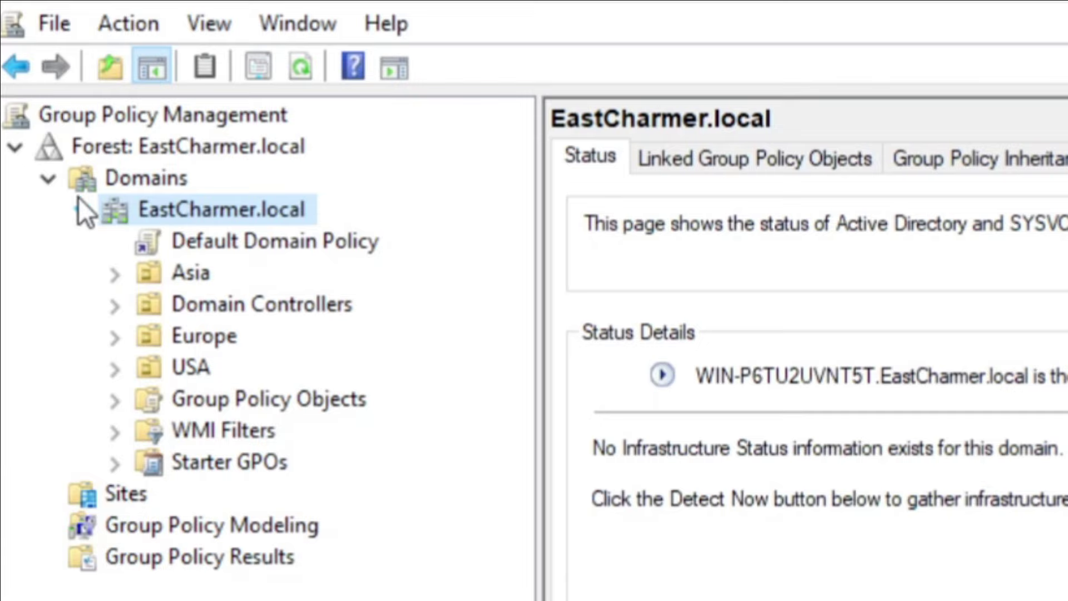
Examine the Asia, USA and Europe organizational units, including the Users and Computer units inside USA.
click(178, 272)
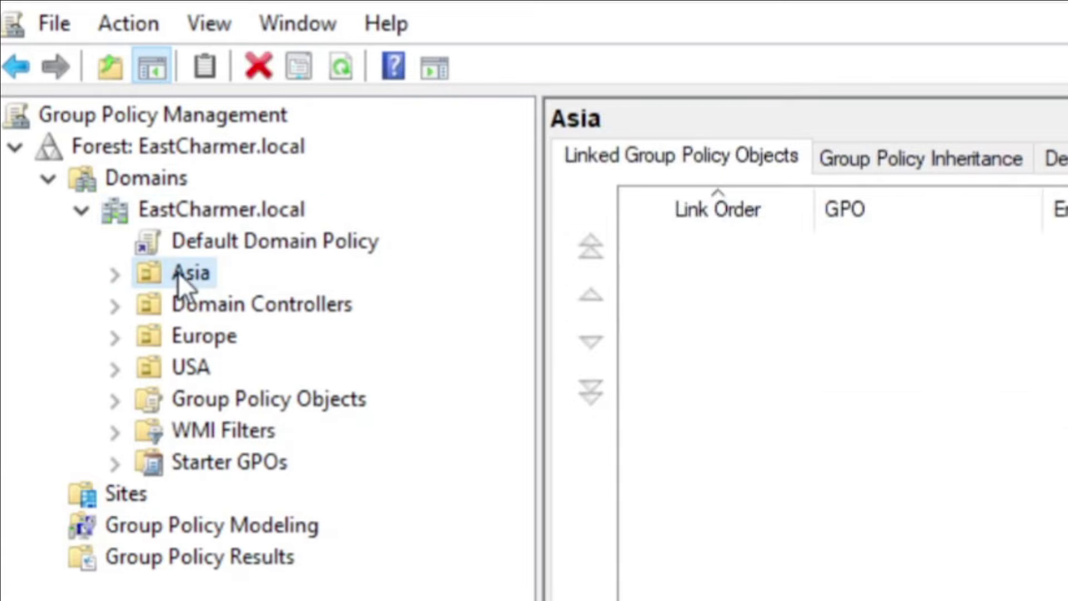
click(191, 367)
click(203, 336)
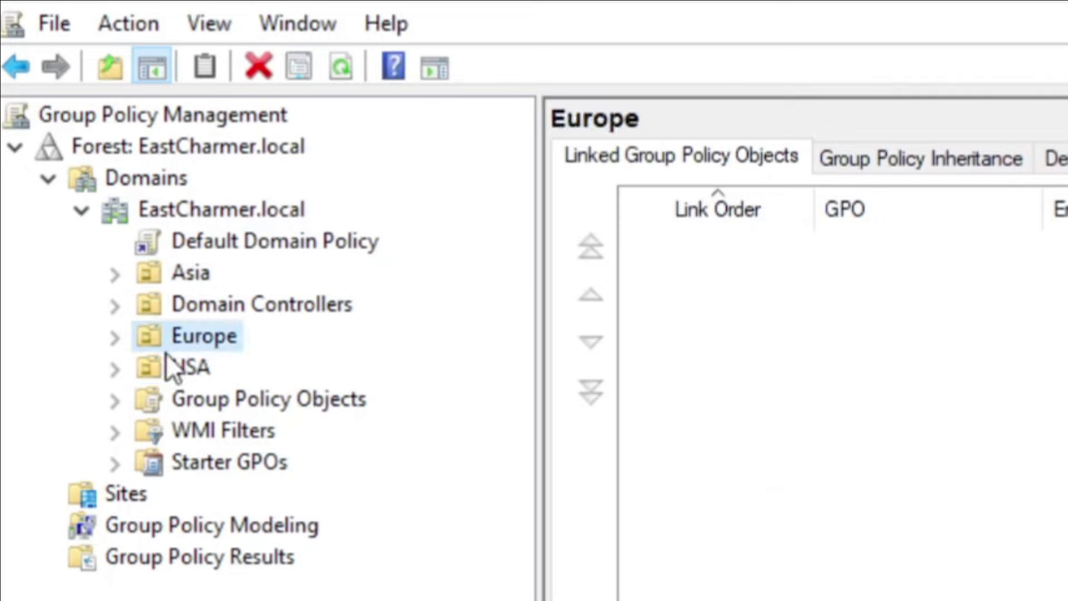
click(114, 368)
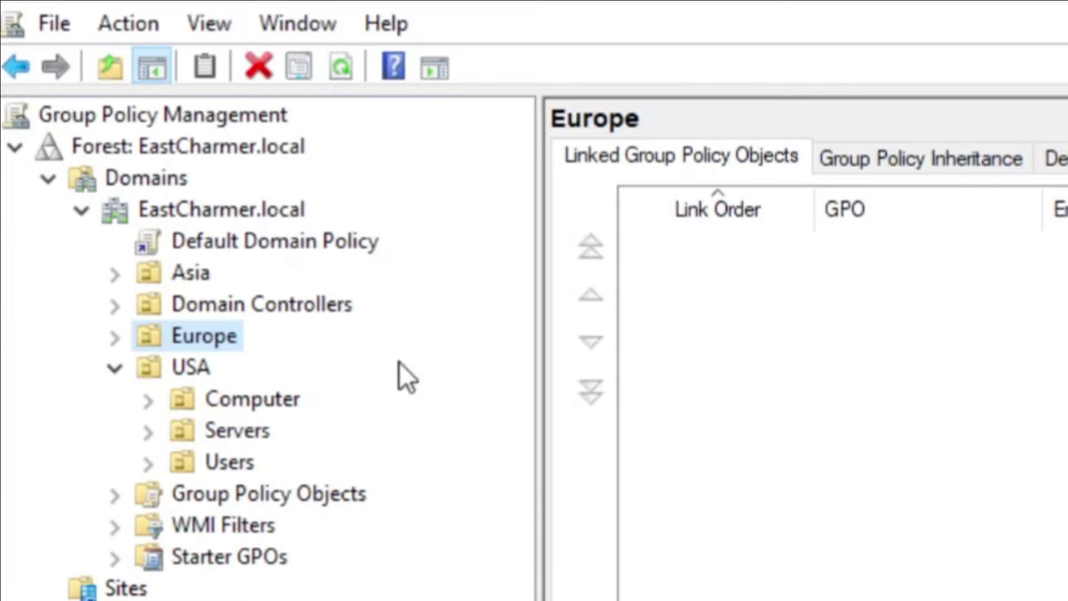
click(239, 464)
click(263, 398)
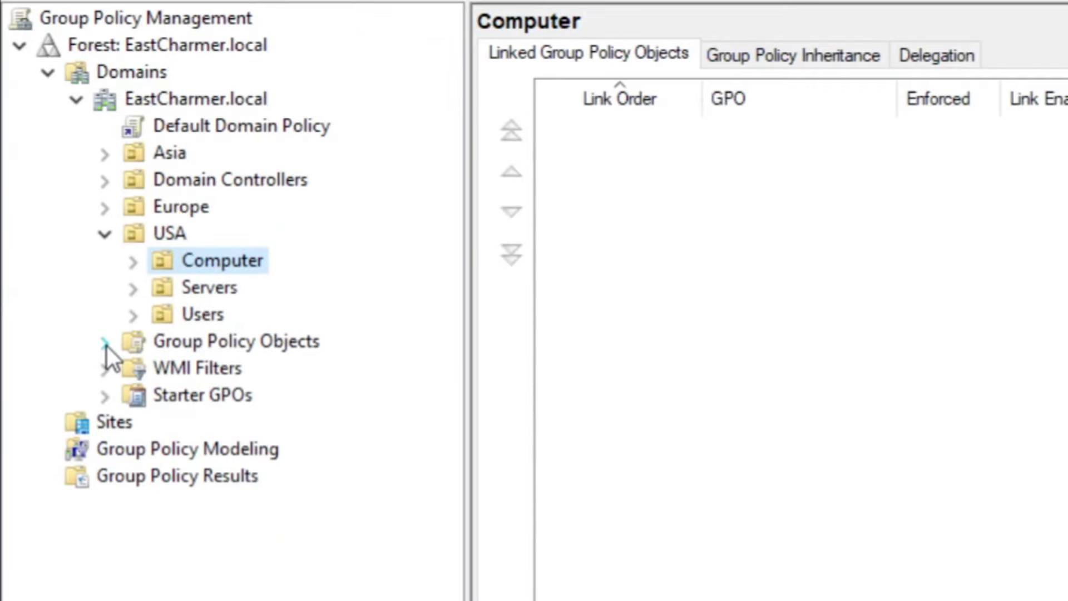
Expand Group Policy Objects and display the scope of the Default Domain Controllers Policy.
click(105, 343)
click(296, 368)
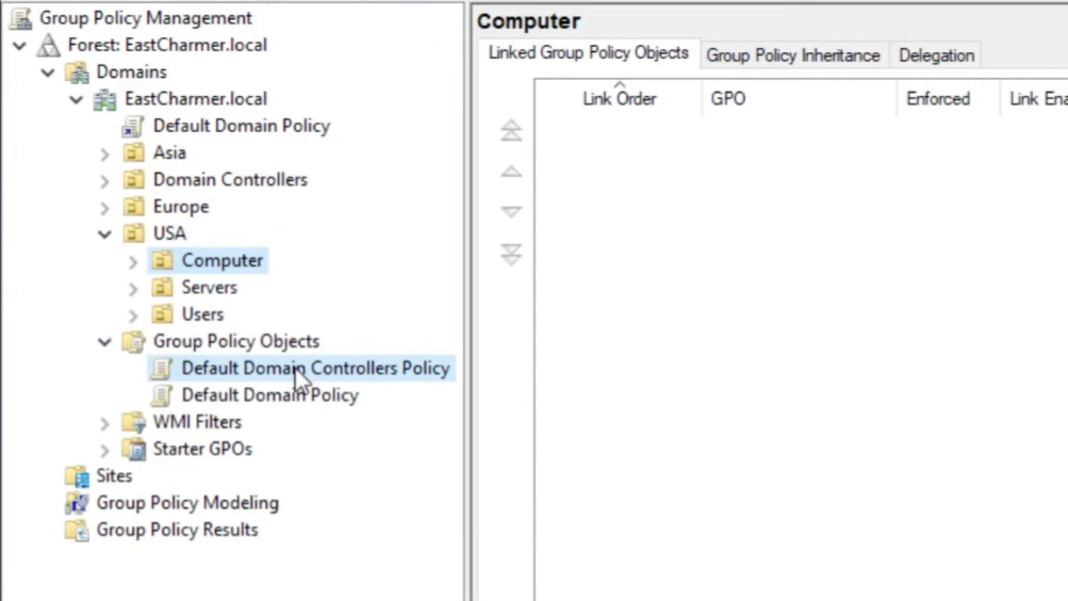
right_click(325, 368)
click(312, 367)
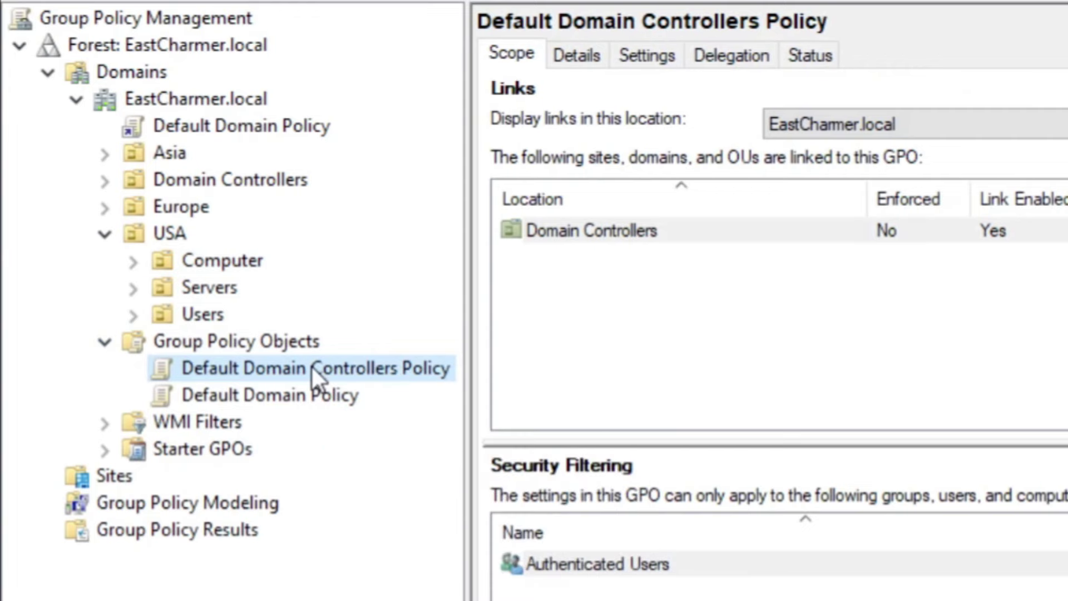
Open the Default Domain Controllers Policy for editing in the Group Policy Management Editor.
right_click(369, 366)
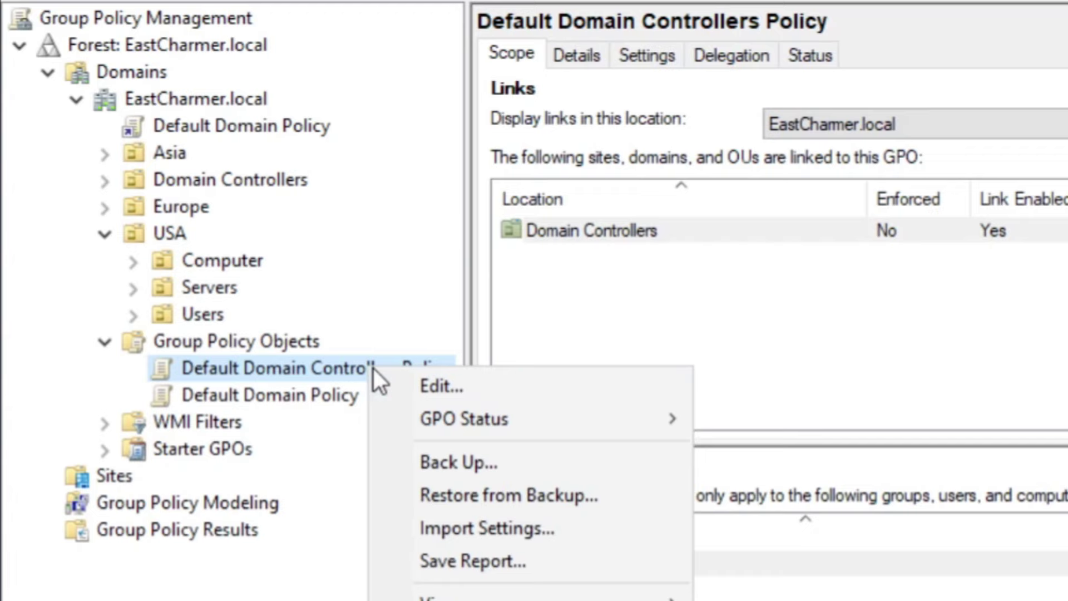
click(399, 383)
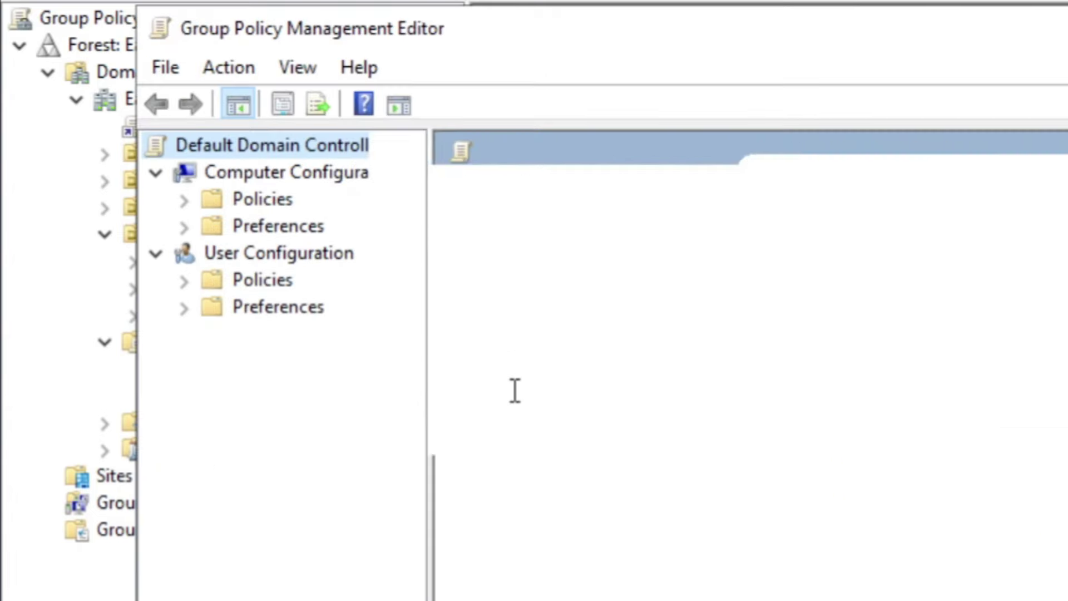
drag(463, 119, 464, 90)
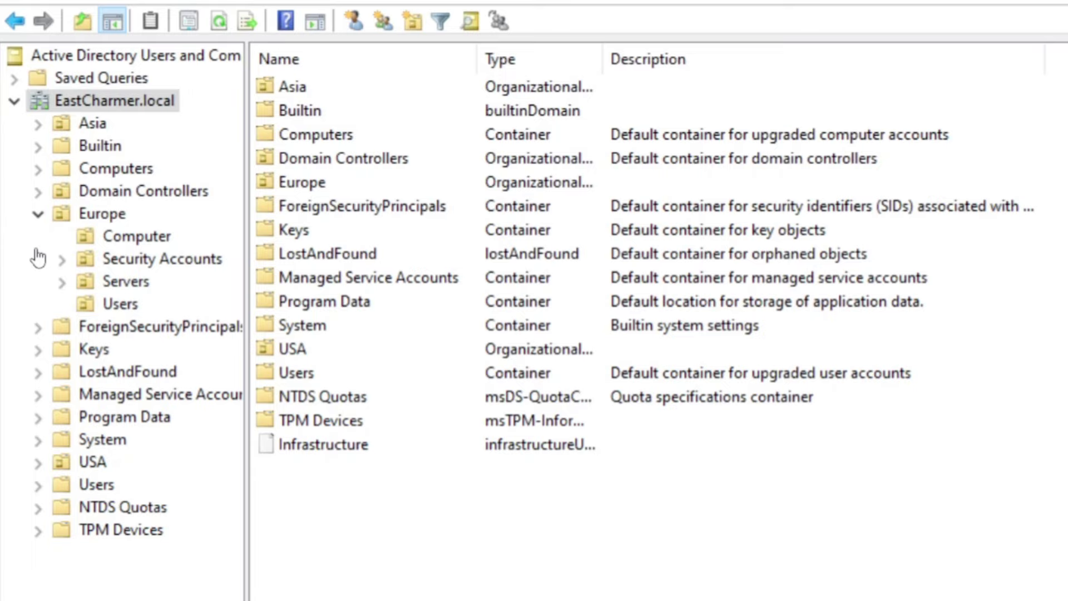
In Active Directory Users and Computers, view the Computer unit under Europe and select Computer02.
click(146, 239)
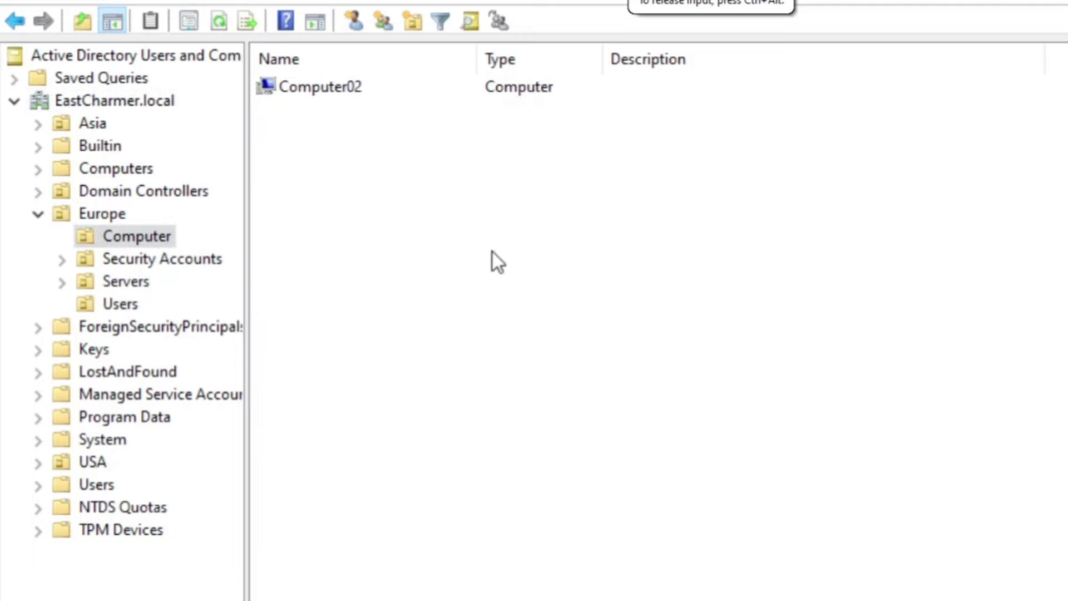
click(302, 89)
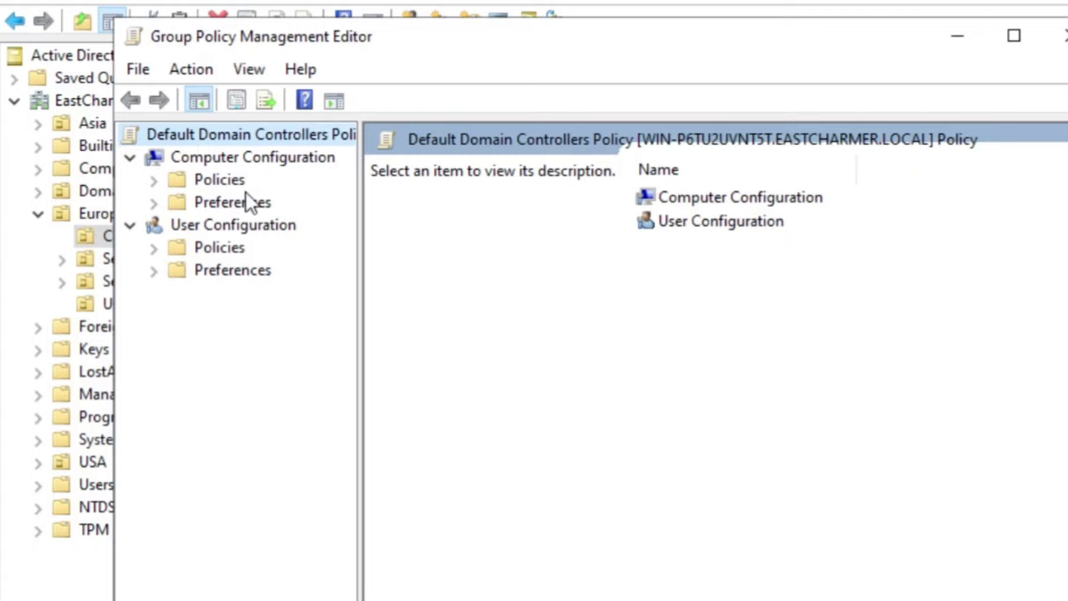
View the Users unit under Europe in Active Directory Users and Computers and return to the Group Policy Management Editor.
click(958, 37)
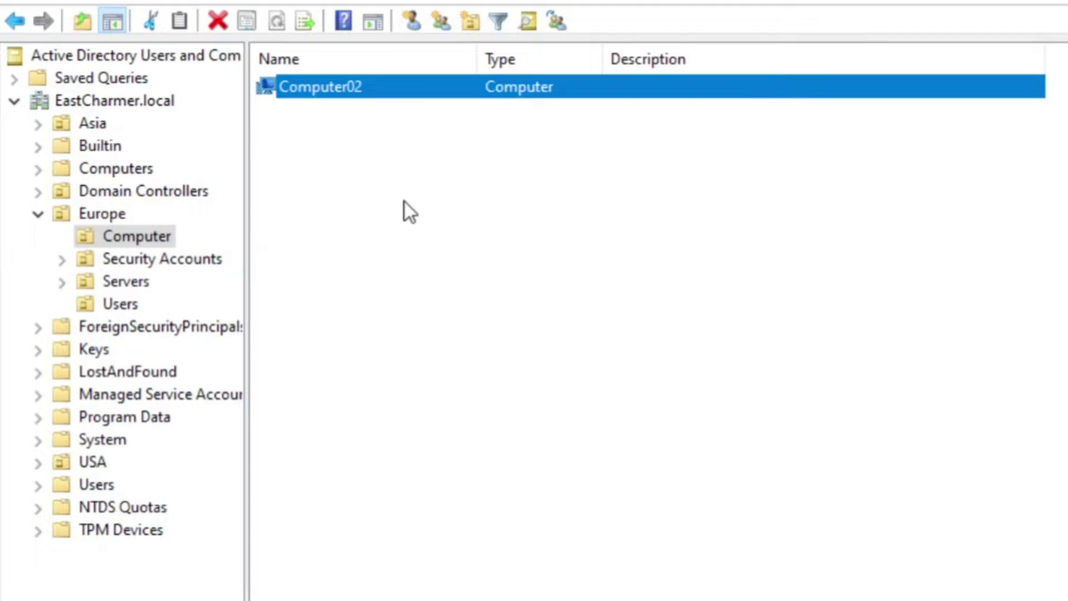
click(131, 305)
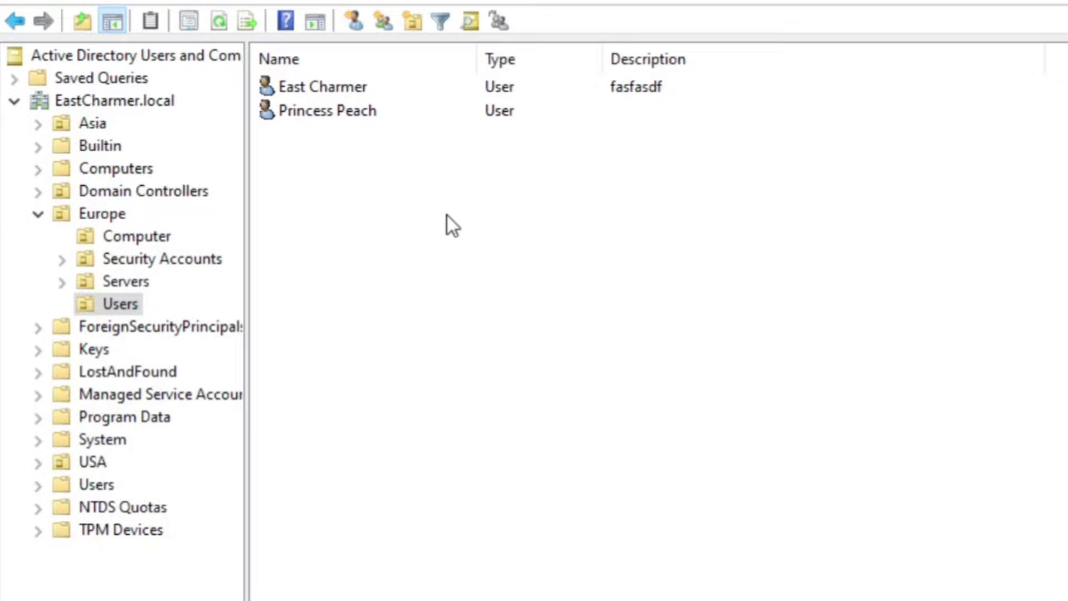
key(alt+Tab)
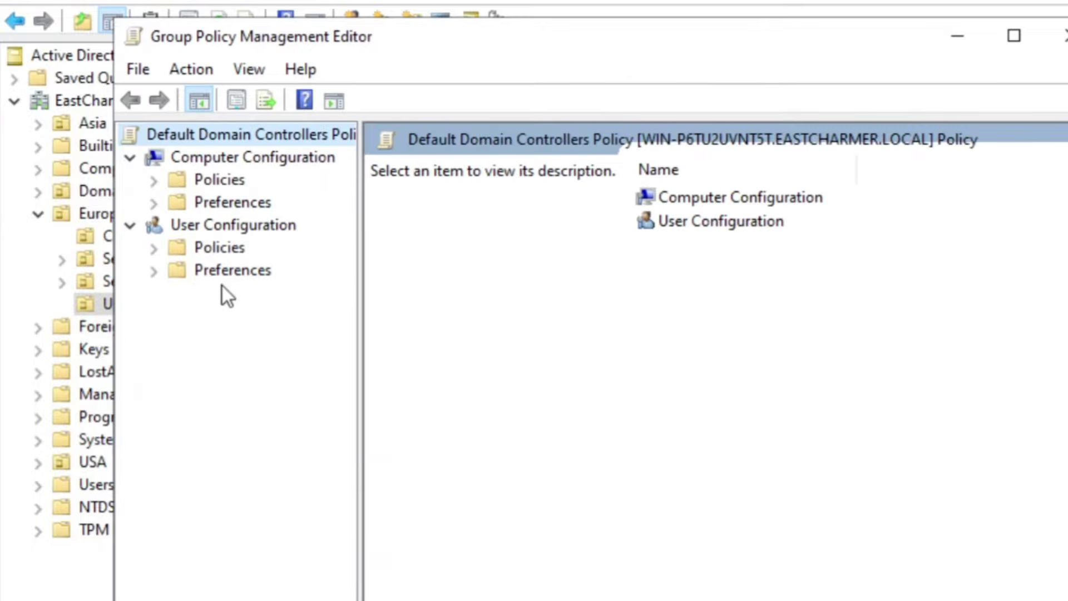
Expand Policies and Preferences under both Computer Configuration and User Configuration, and widen the console tree.
click(219, 179)
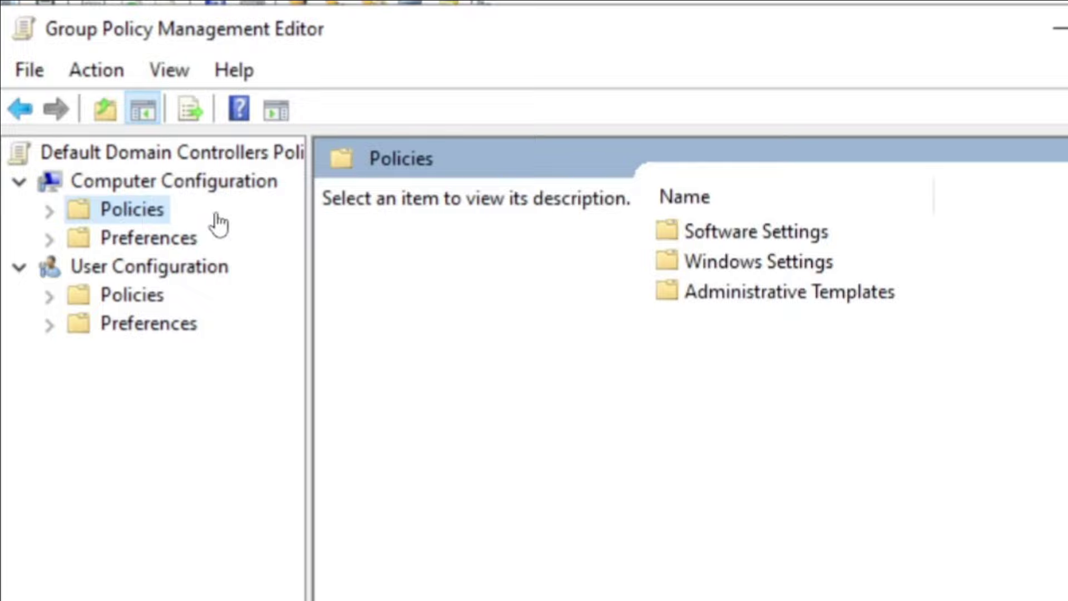
click(49, 211)
click(49, 325)
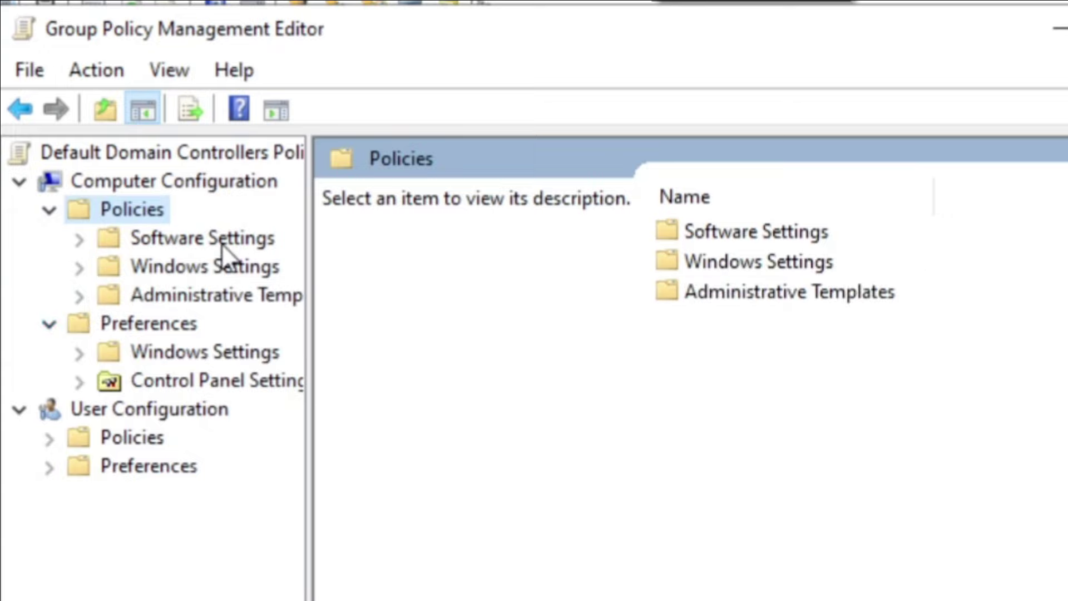
click(49, 438)
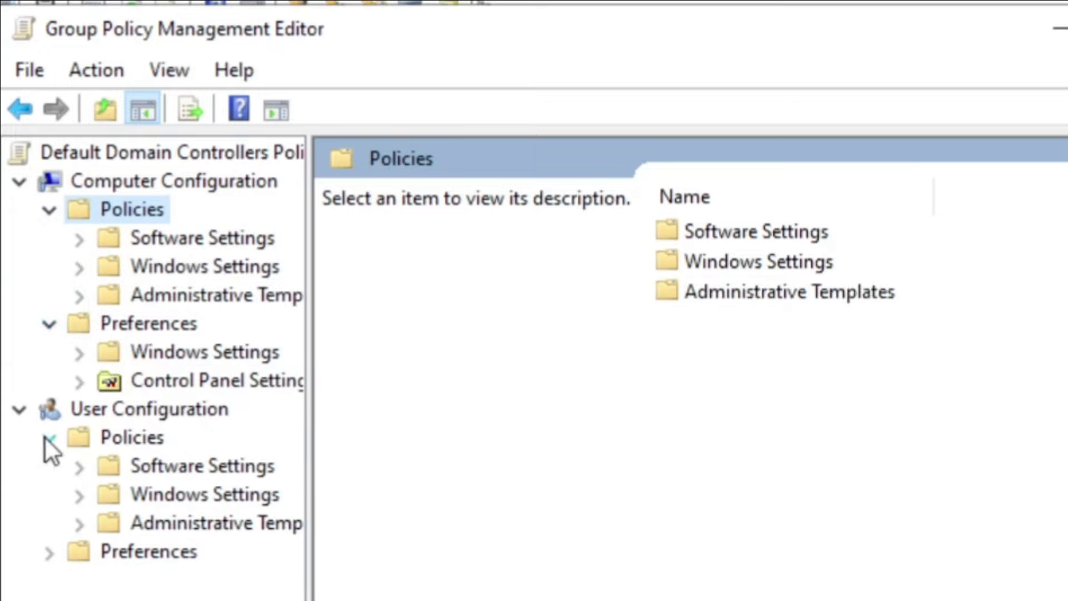
click(49, 552)
drag(312, 362, 422, 356)
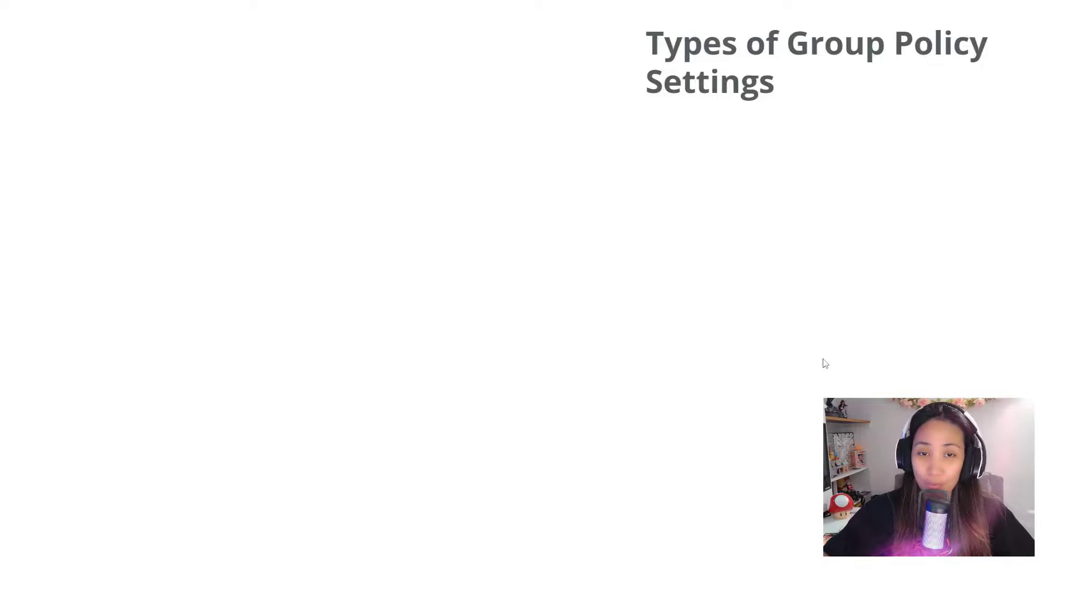
click(710, 296)
click(709, 296)
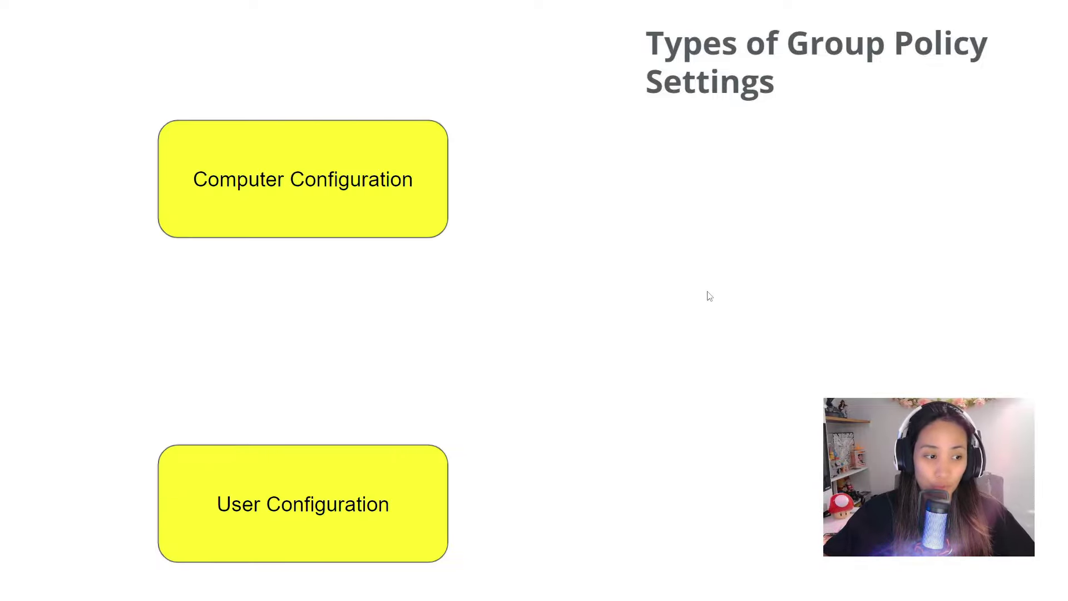
click(747, 317)
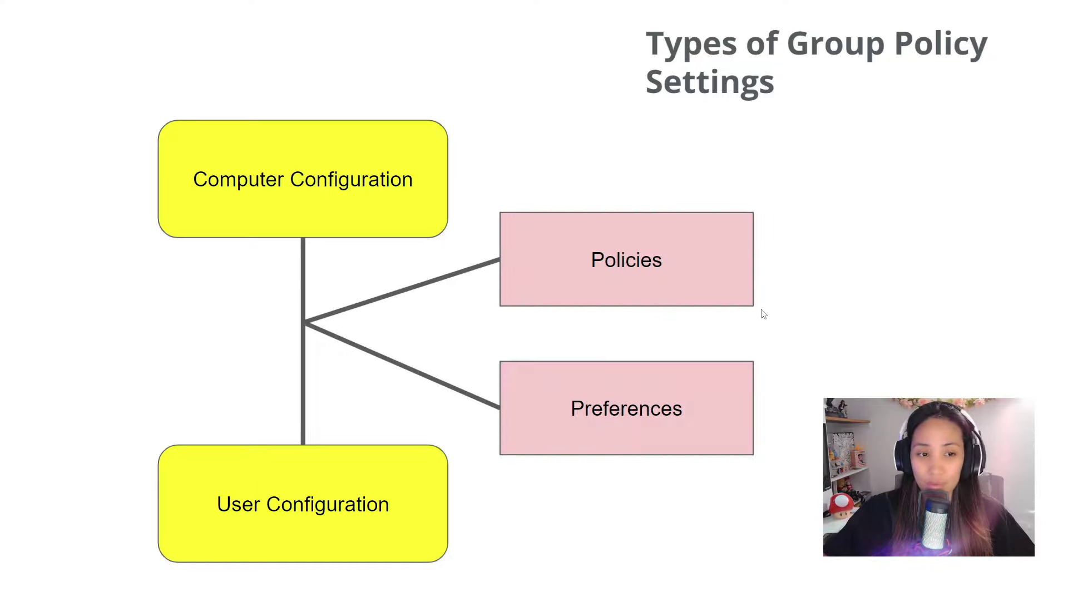
click(800, 285)
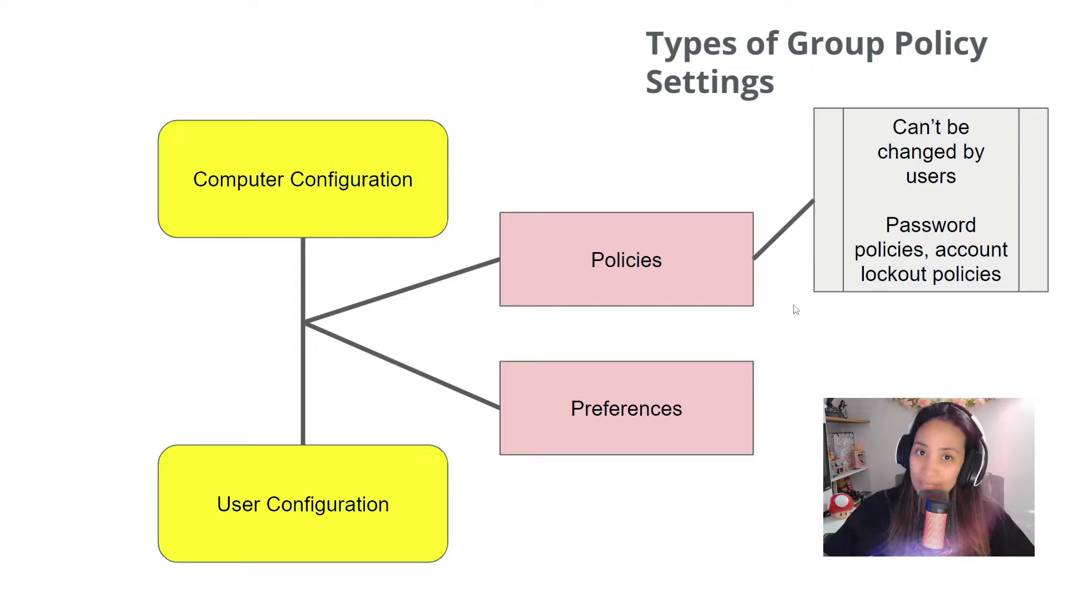
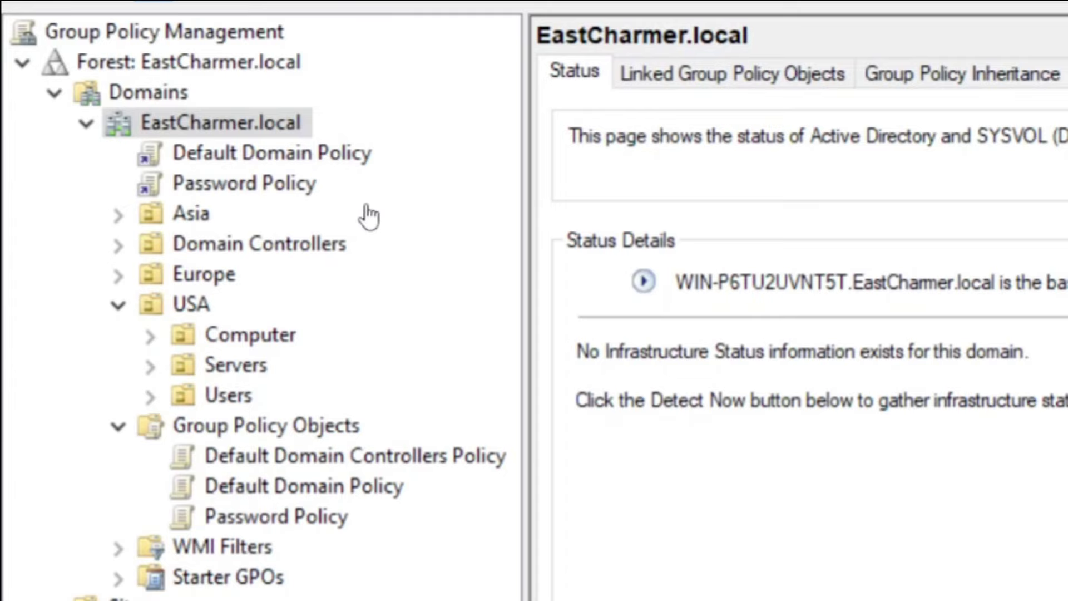
Open the Password Policy linked to EastCharmer.local for editing and widen the editor's console tree.
right_click(282, 185)
click(324, 207)
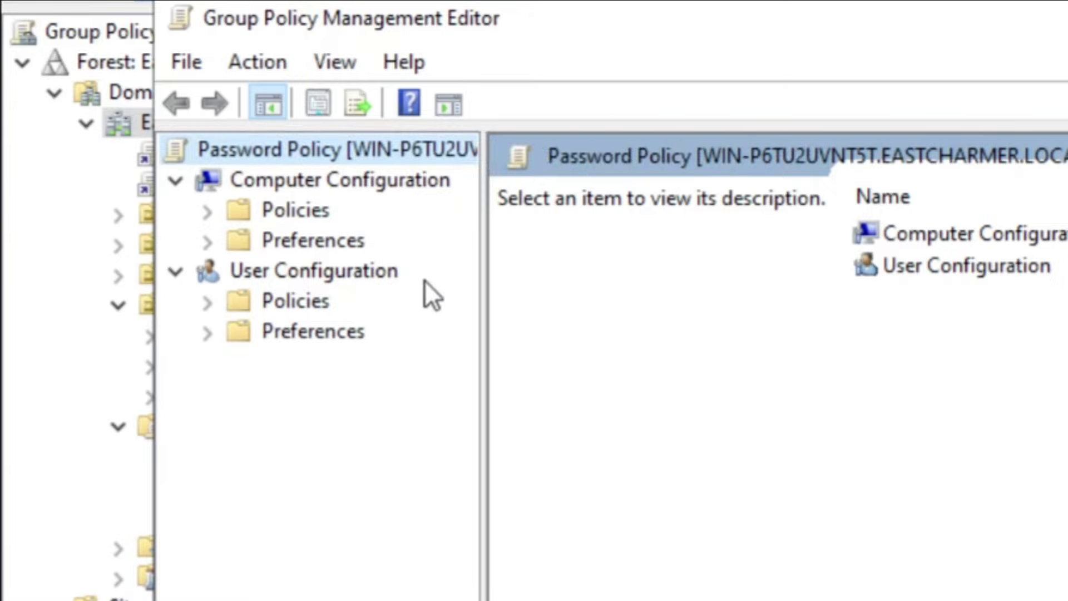
drag(487, 201, 575, 219)
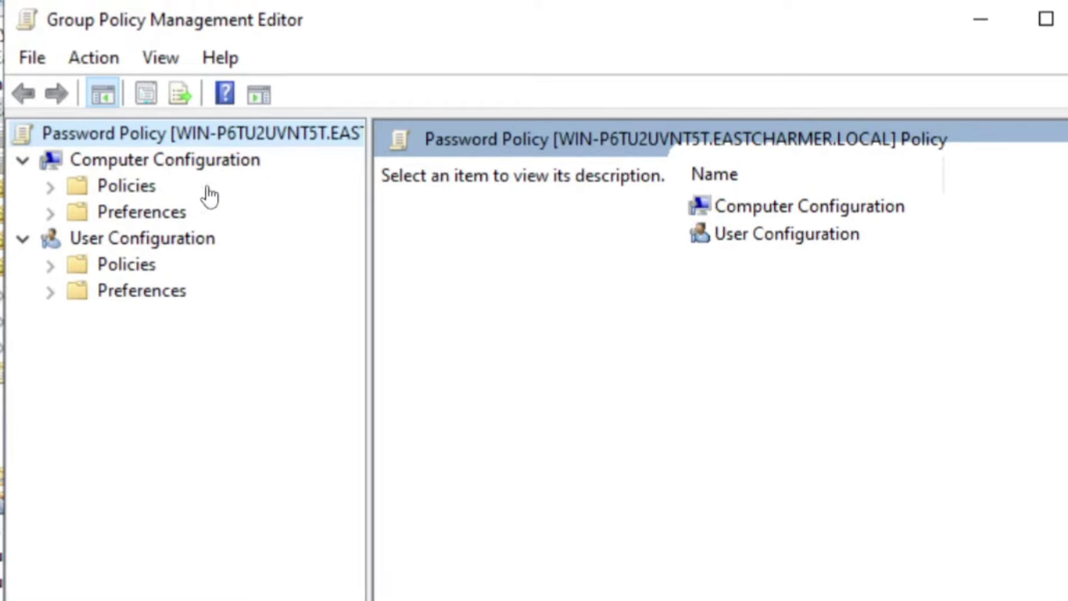
Display the Password Policy settings in Account Policies, within the Security Settings of the computer's Windows Settings policies.
click(50, 187)
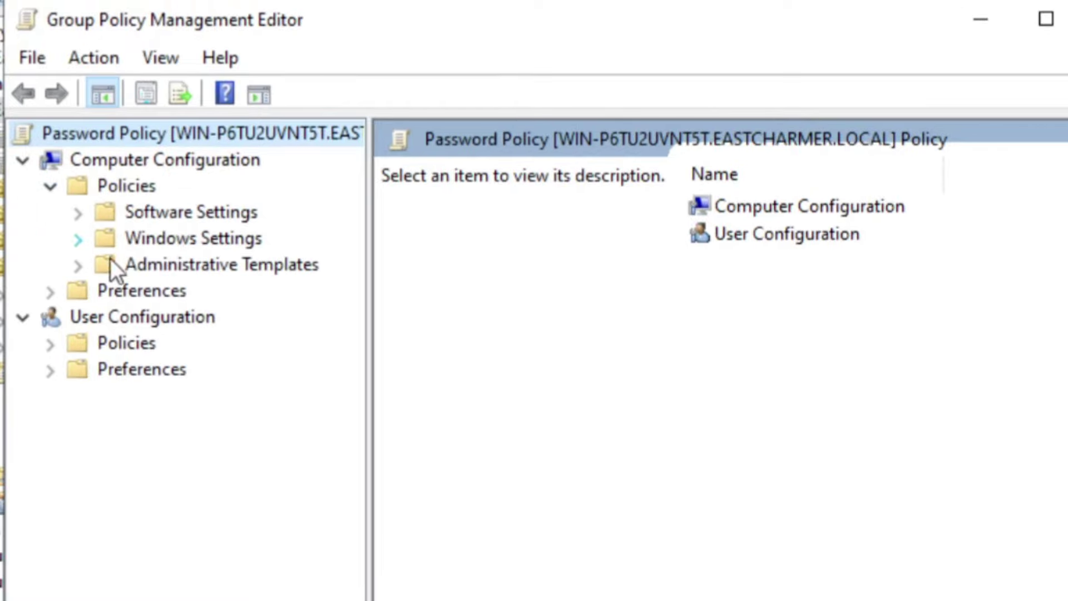
click(79, 243)
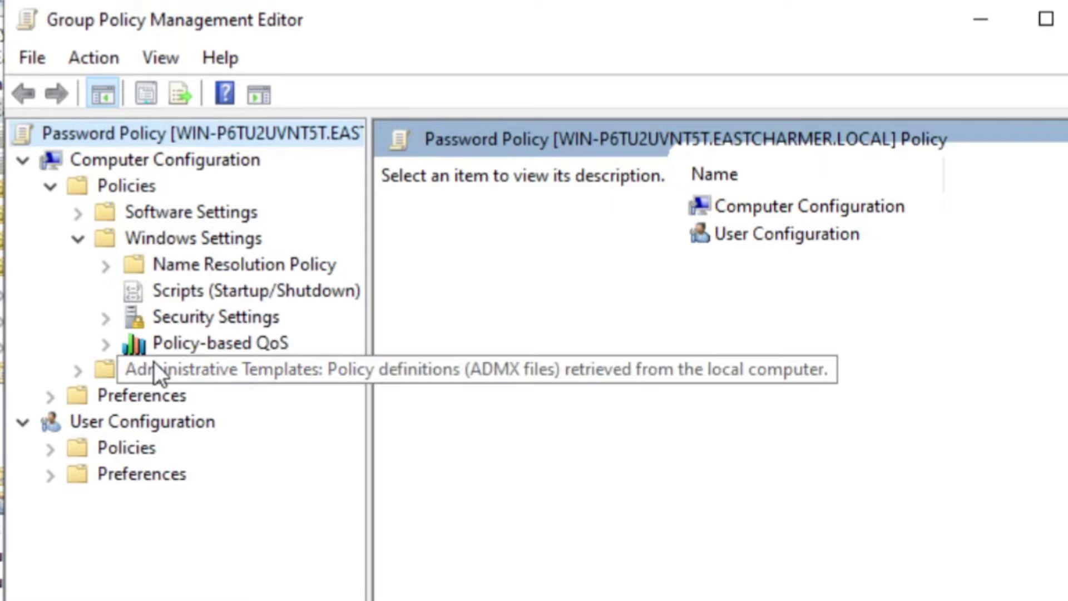
click(107, 322)
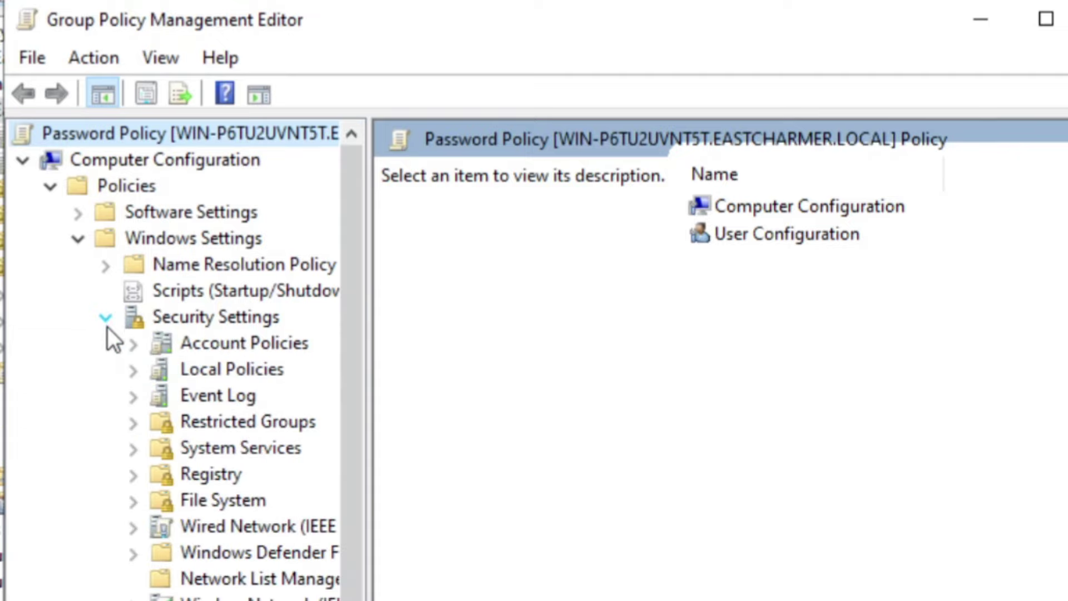
drag(369, 287, 479, 286)
scroll(158, 261, down, 1)
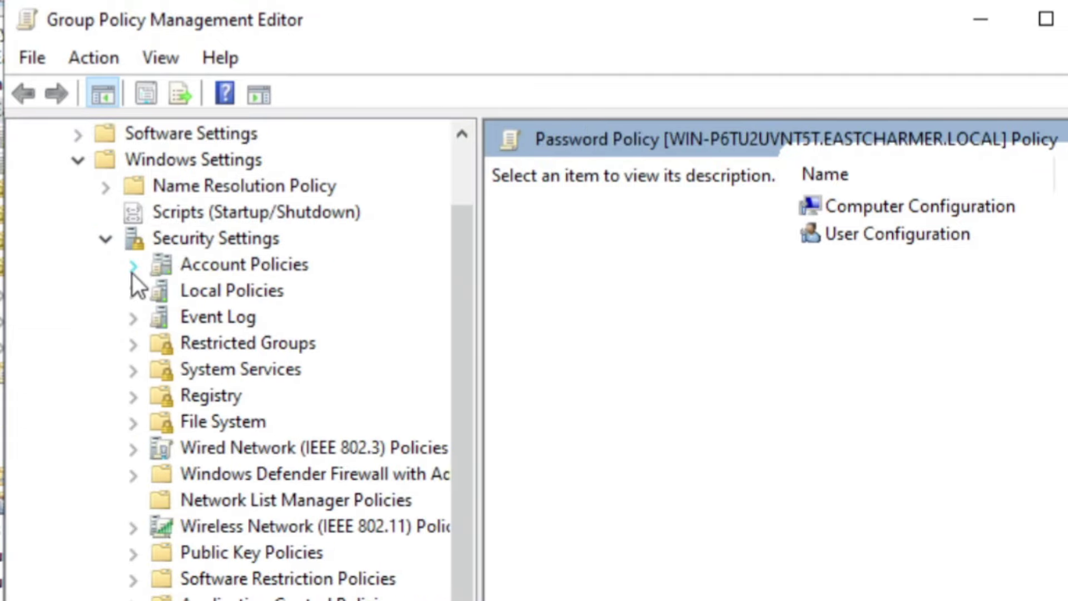
click(134, 269)
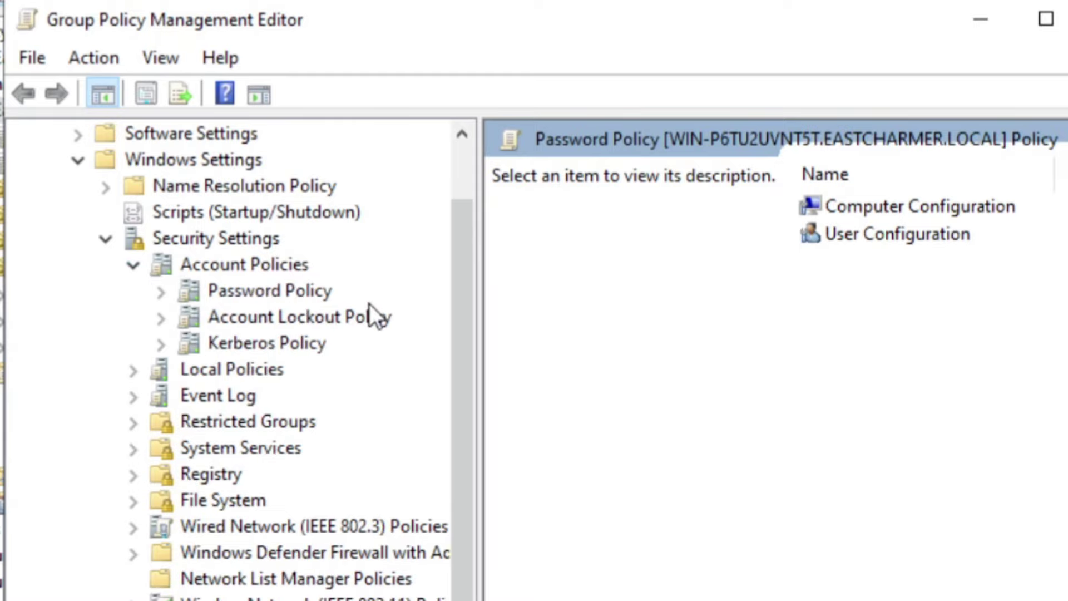
click(312, 294)
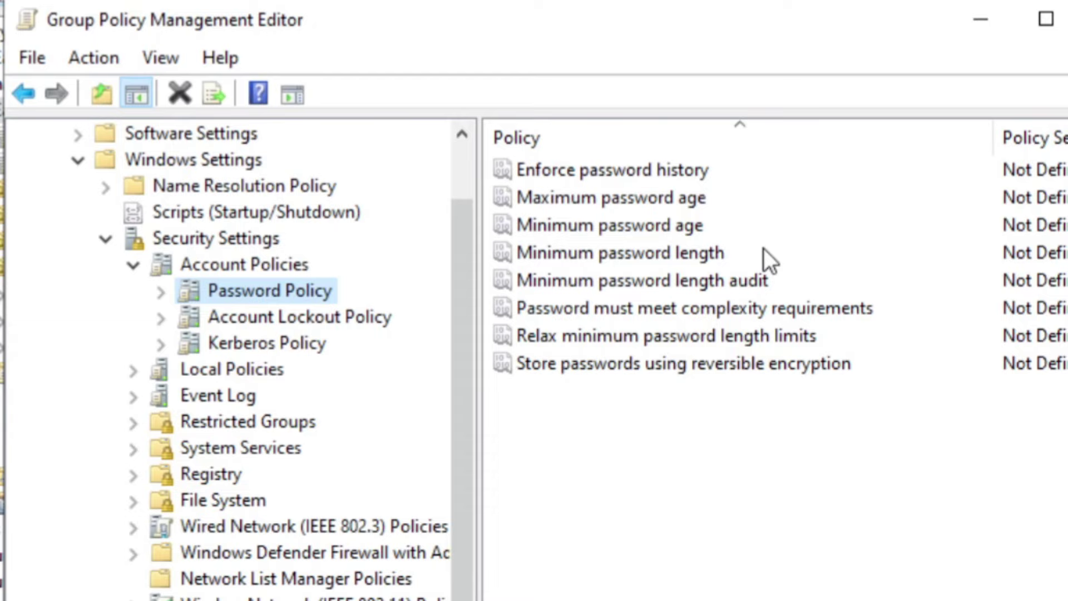
Define the Minimum password length policy setting as 12 characters and apply it.
double_click(690, 253)
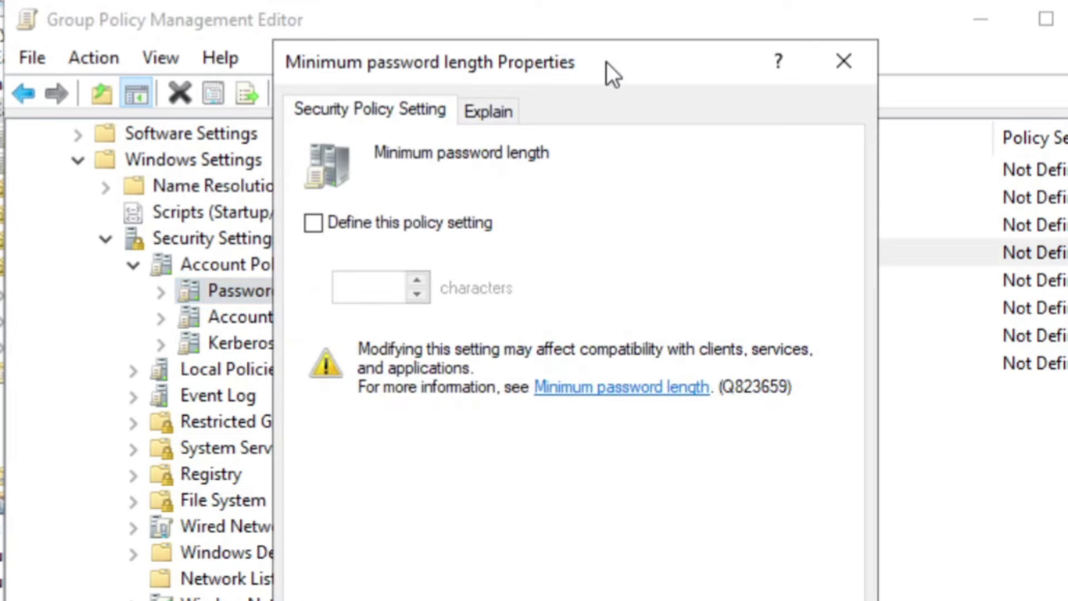
drag(606, 62, 612, 60)
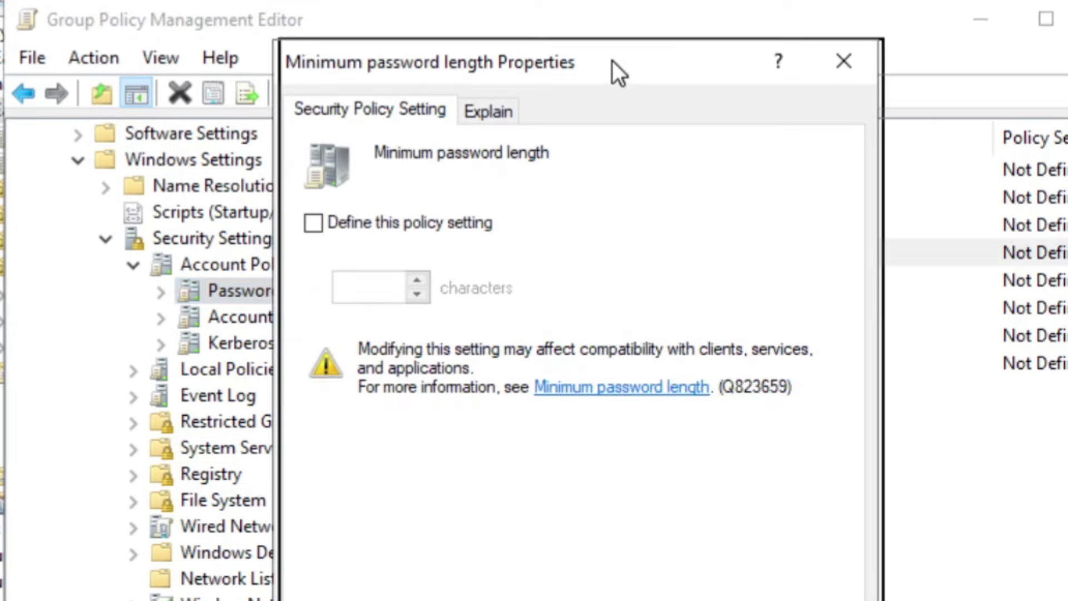
click(319, 222)
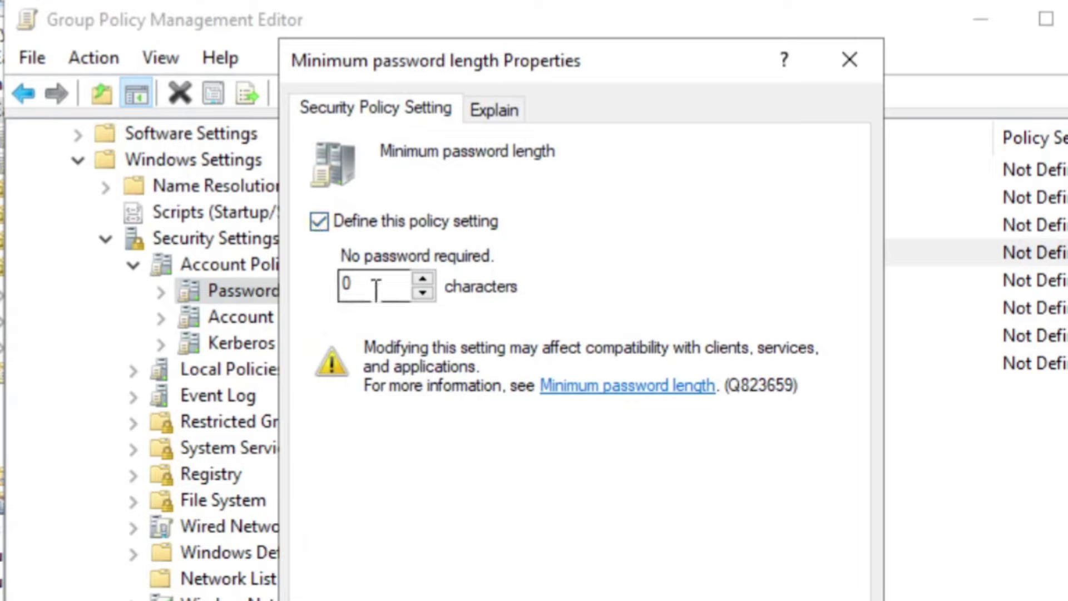
drag(376, 282, 317, 276)
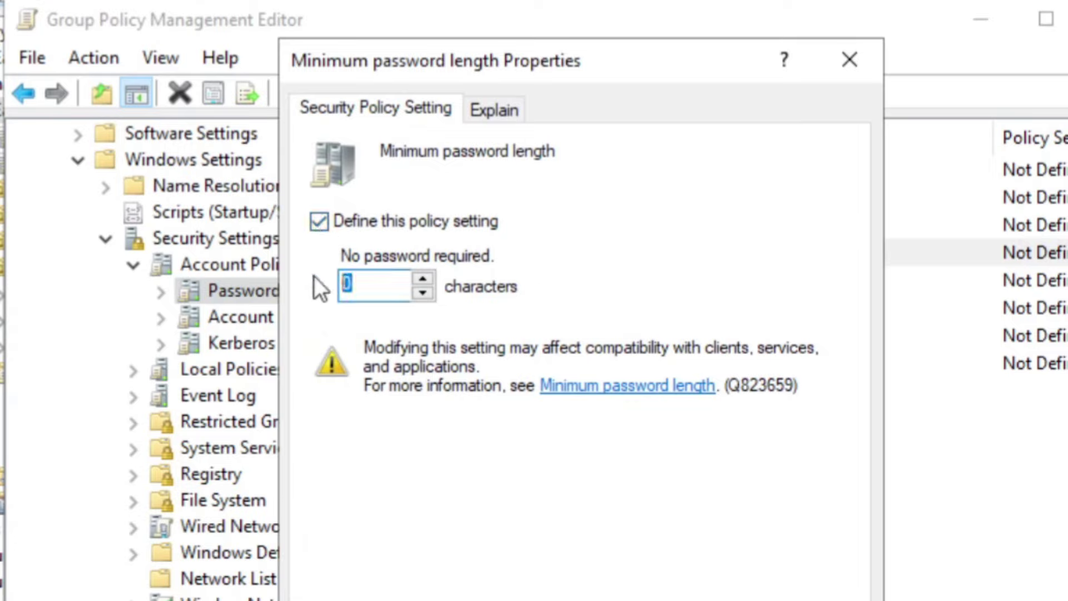
text(14)
click(426, 296)
click(427, 296)
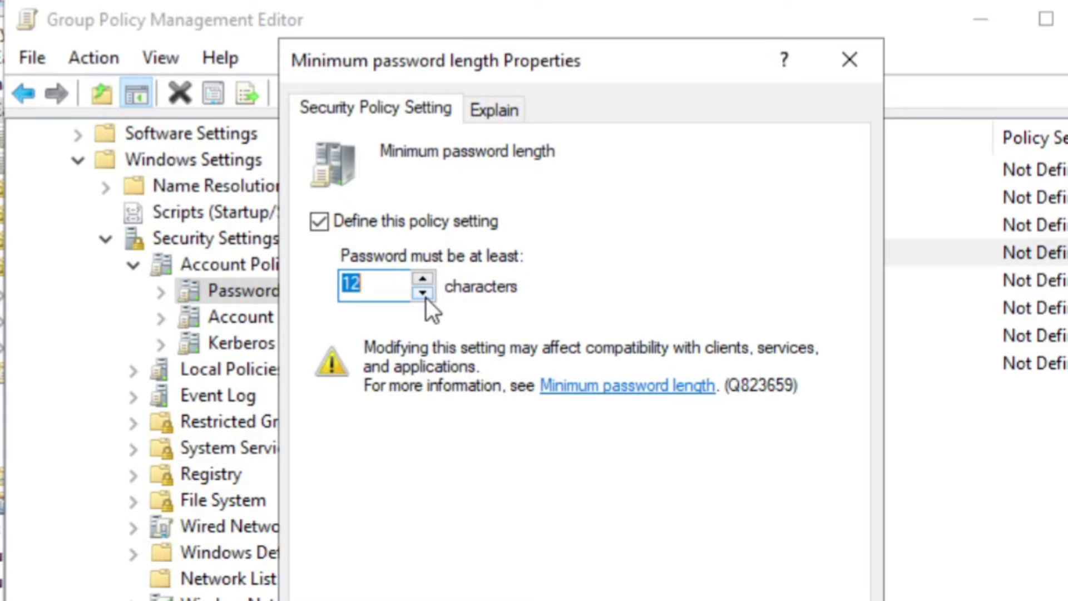
click(390, 289)
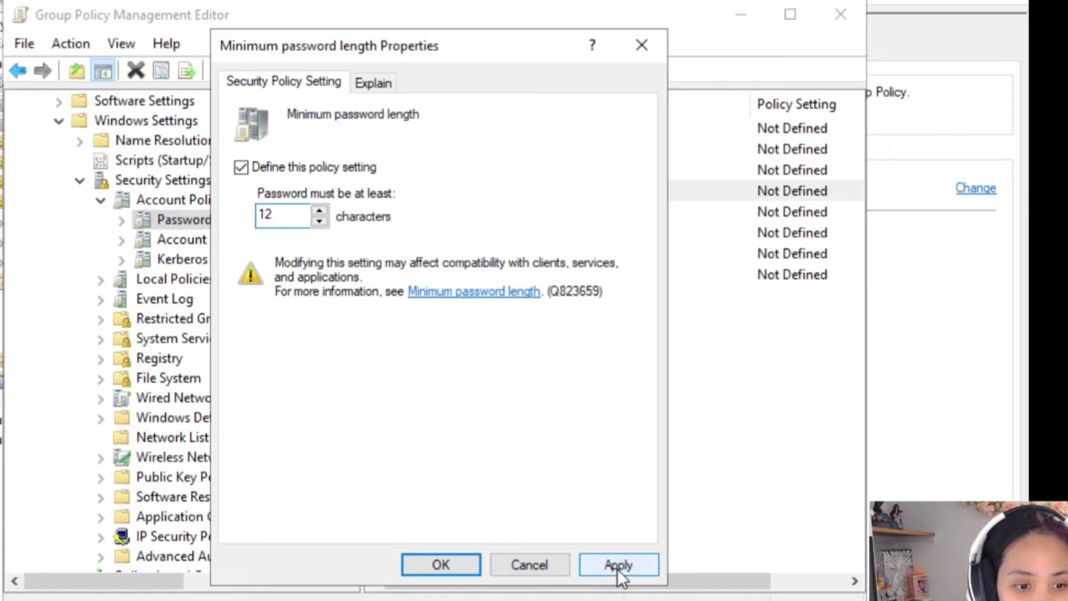
click(618, 566)
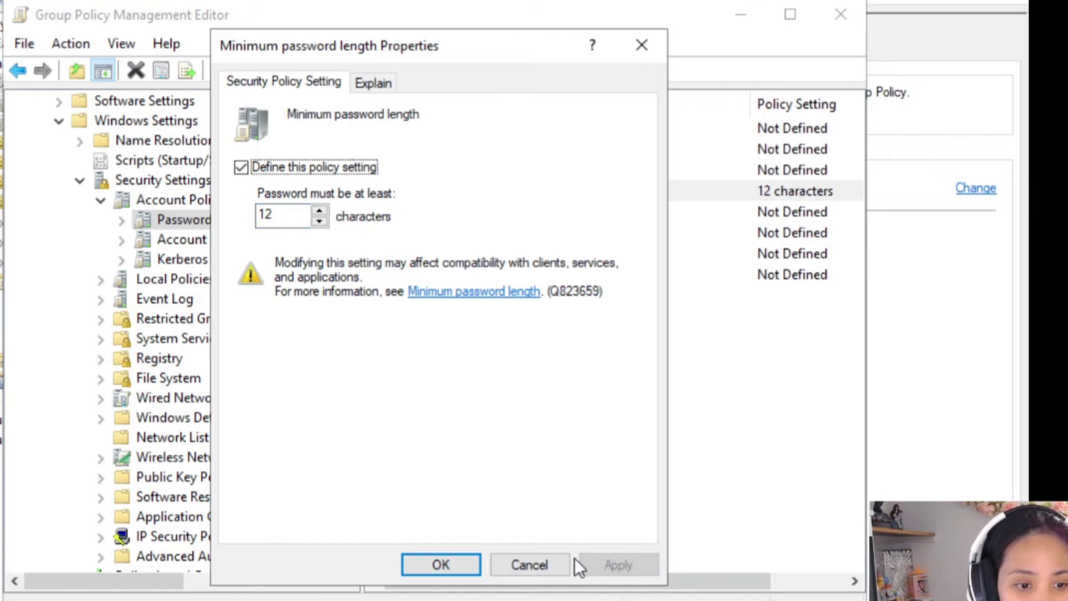
click(440, 565)
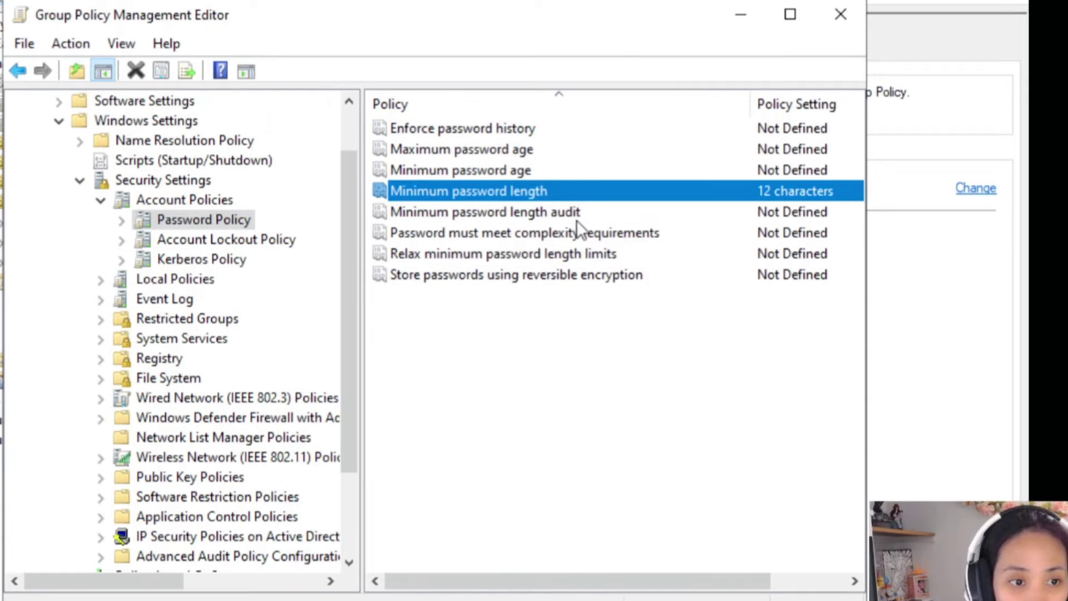
Define the Password must meet complexity requirements policy setting as Enabled.
click(556, 234)
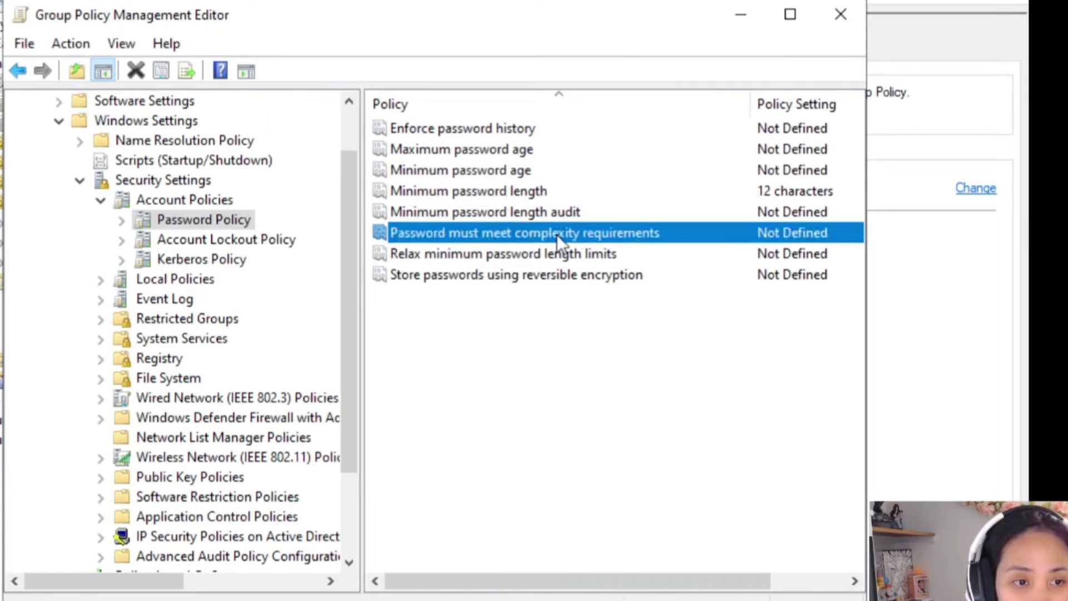
double_click(556, 235)
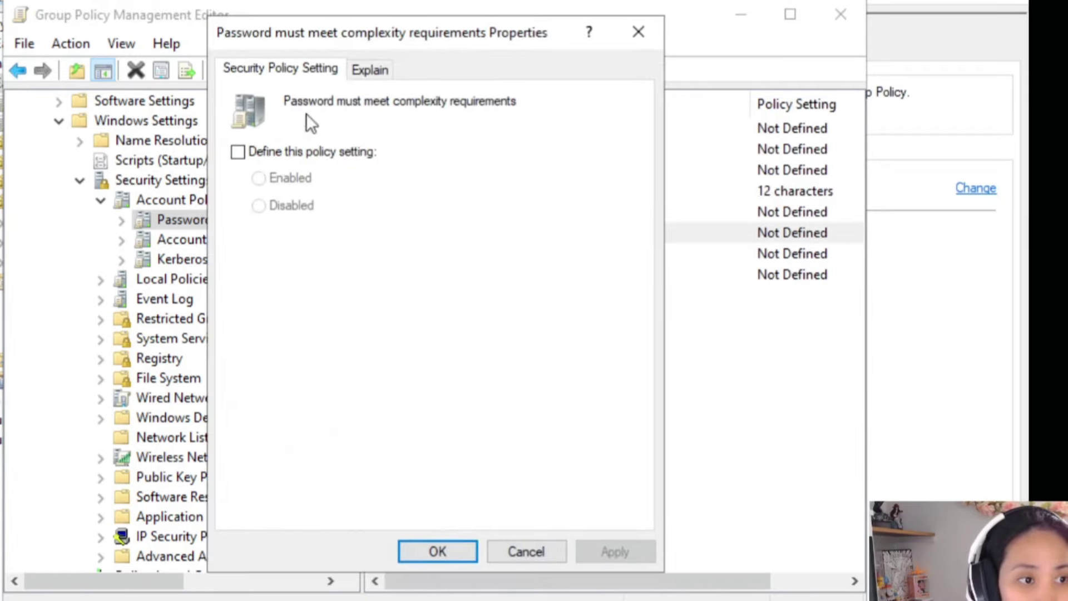
click(236, 152)
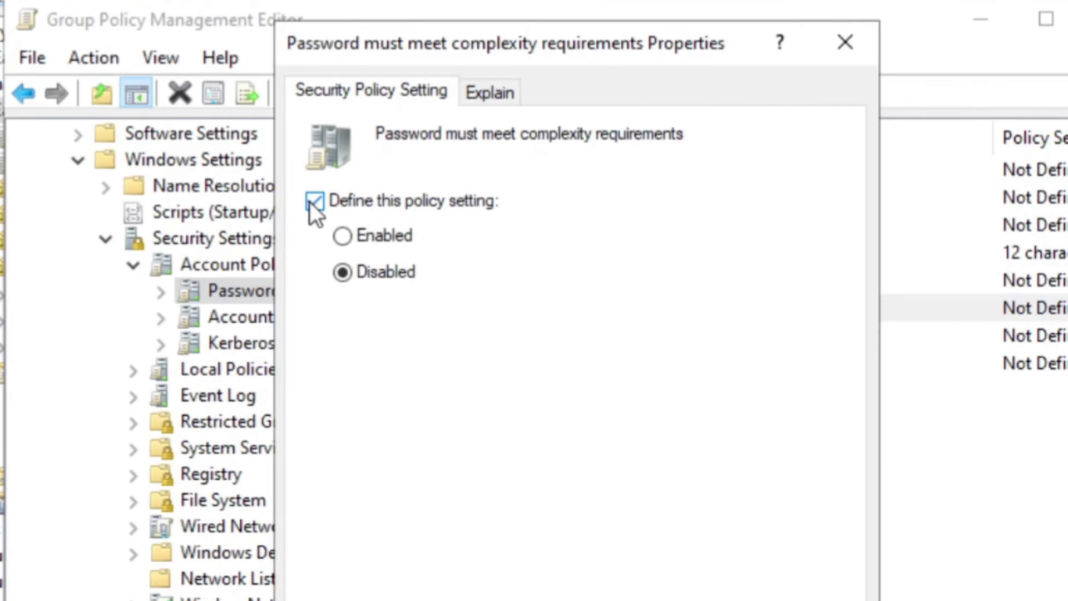
click(349, 237)
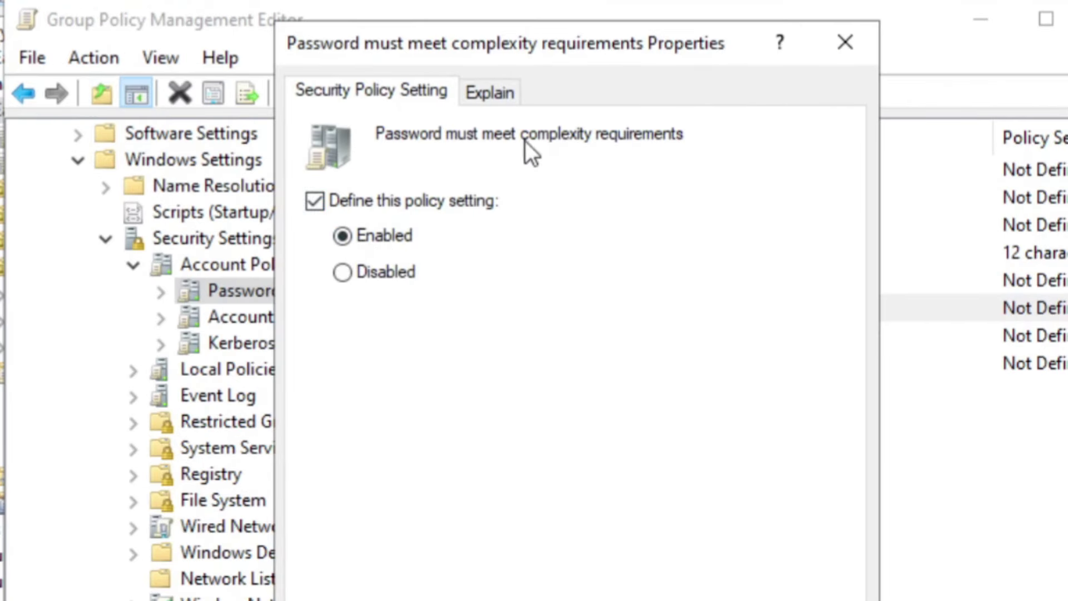
Read the explanation of the minimum password complexity requirements and return to the policy setting.
click(482, 91)
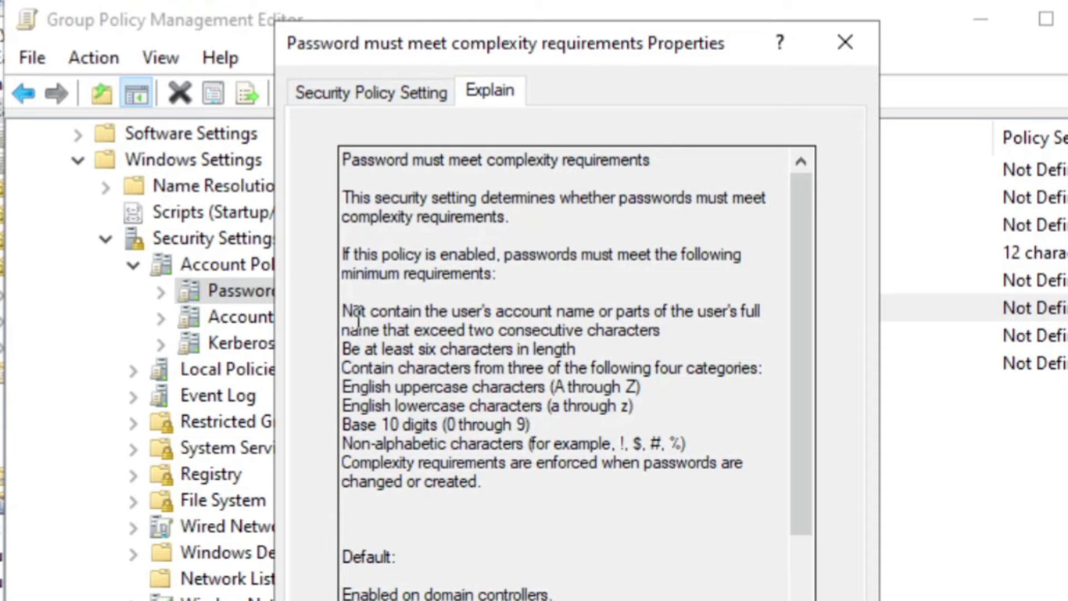
drag(343, 310, 573, 499)
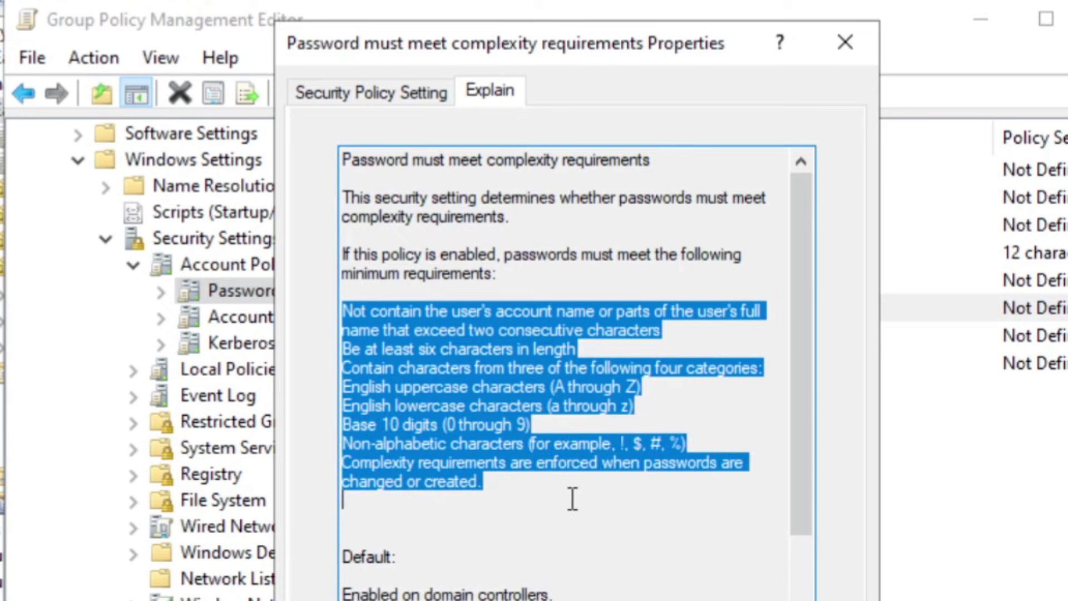
scroll(596, 470, down, 1)
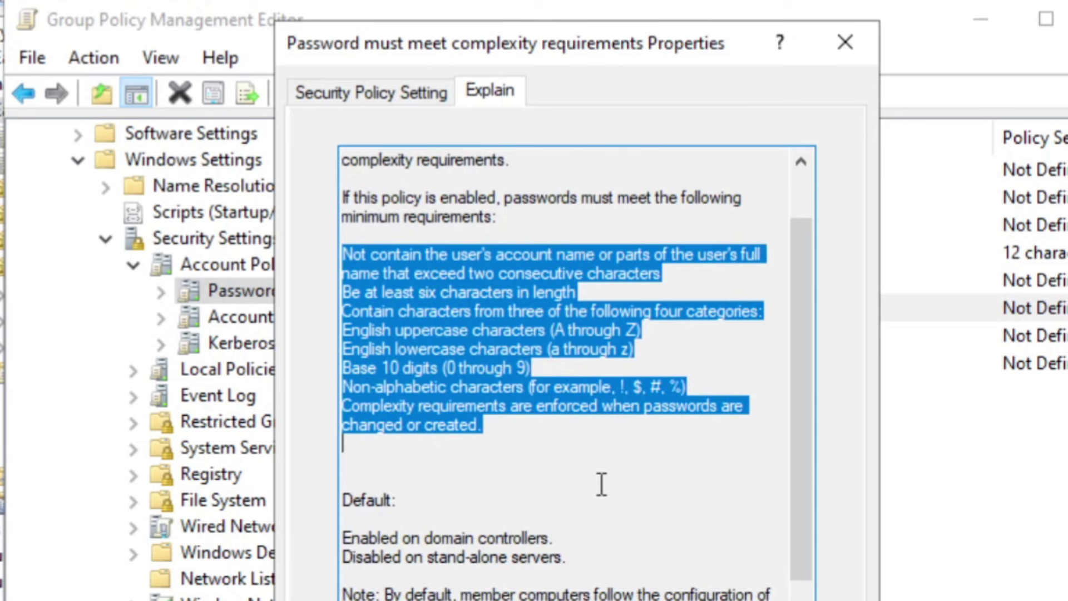
click(403, 93)
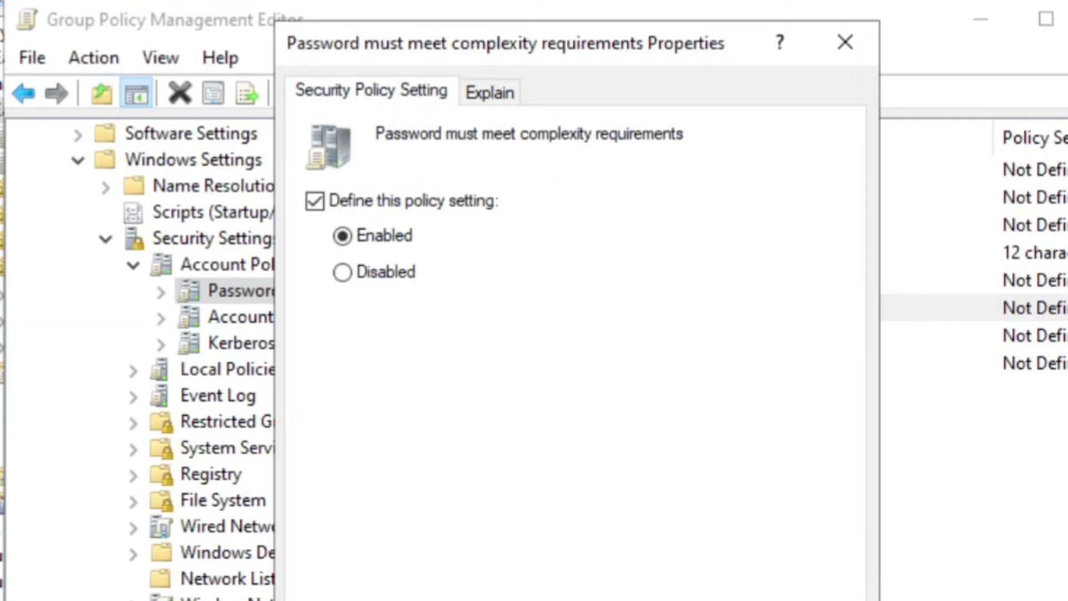
Confirm the complexity setting and define the Maximum password age as 90 days, accepting the suggested Minimum password age of 30 days.
key(Return)
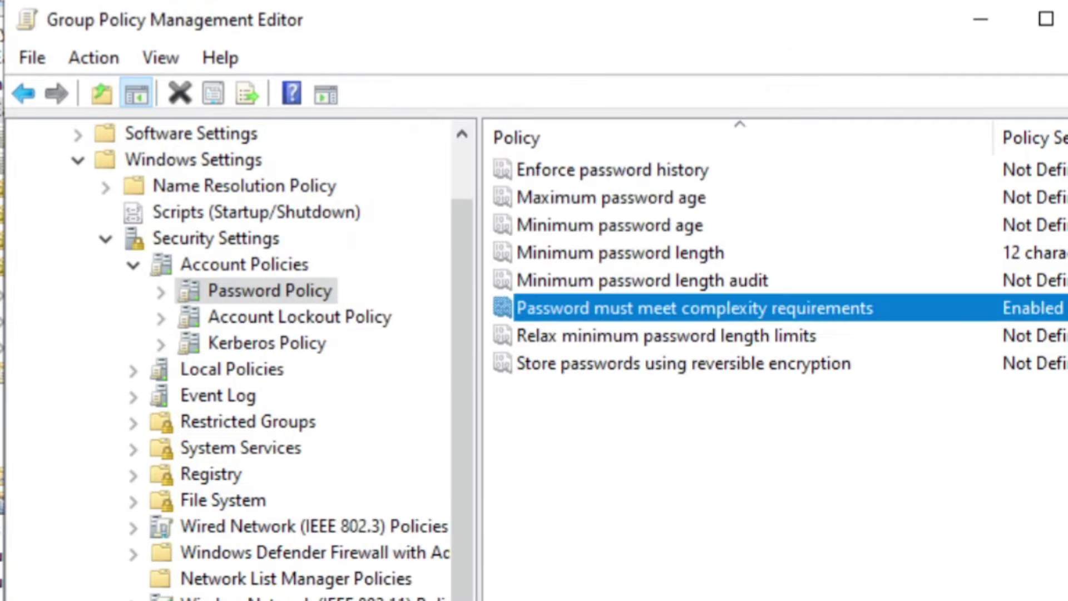
double_click(645, 199)
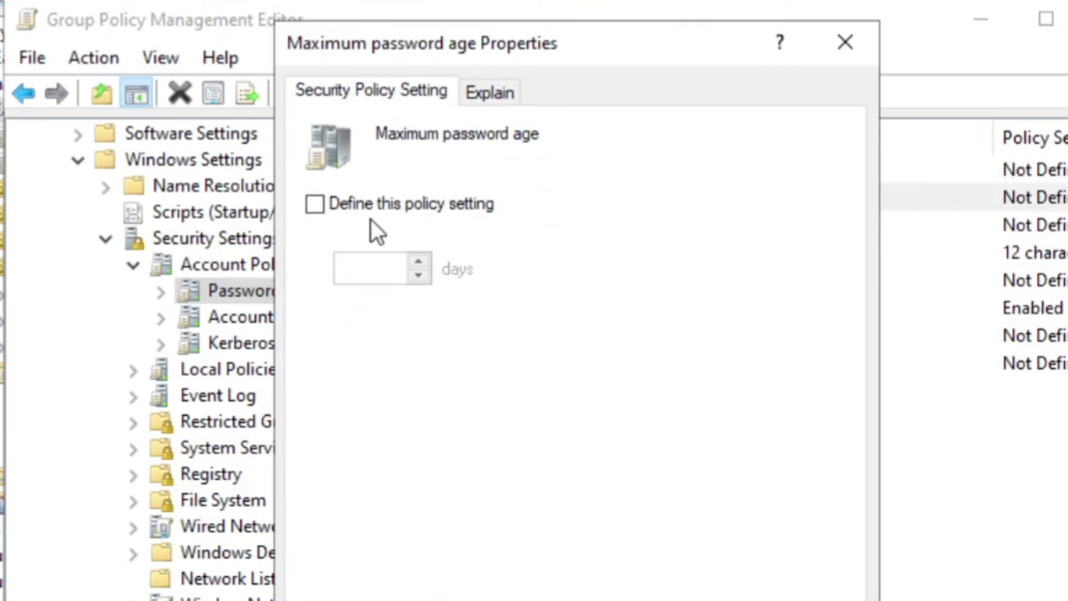
click(315, 204)
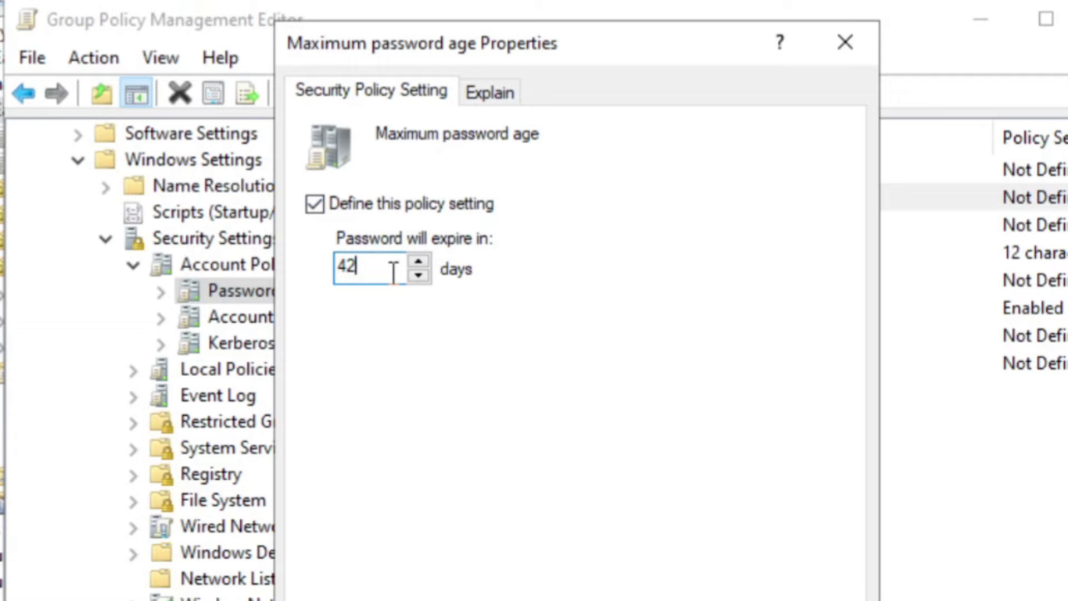
drag(393, 267, 329, 273)
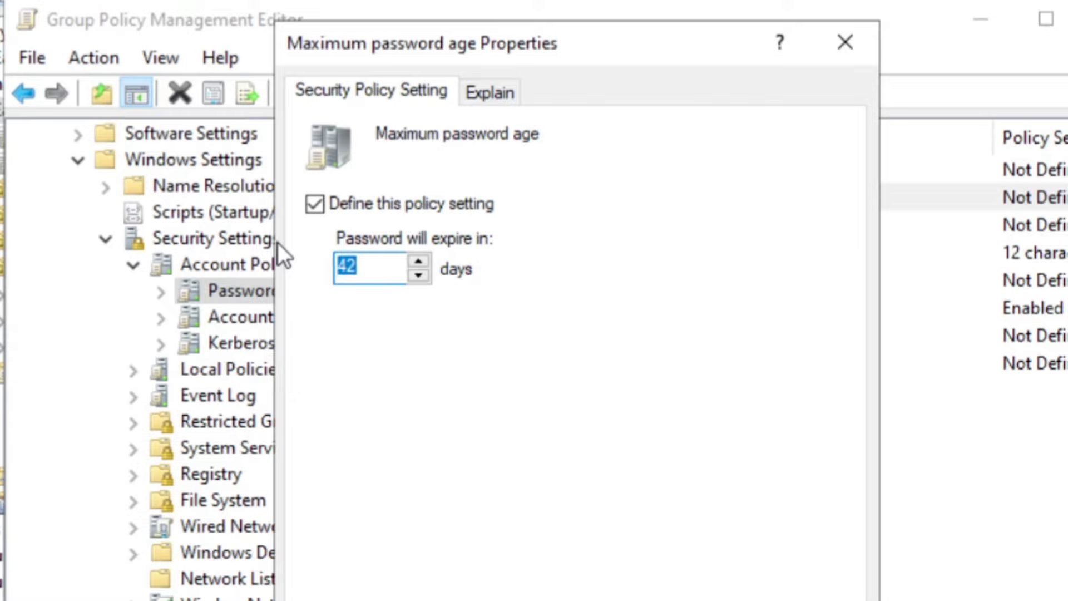
click(412, 261)
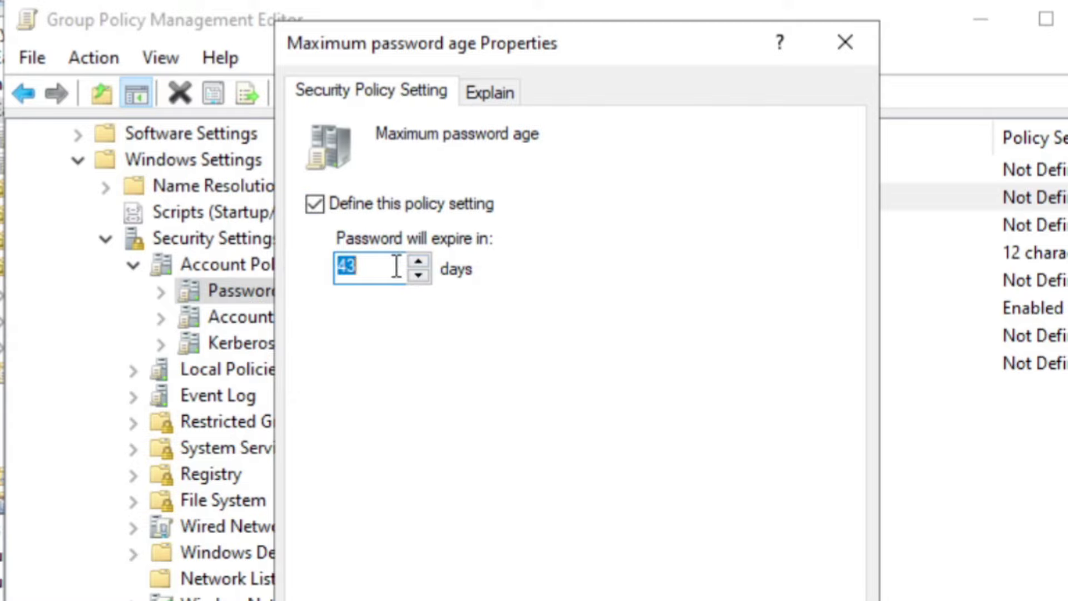
text(90)
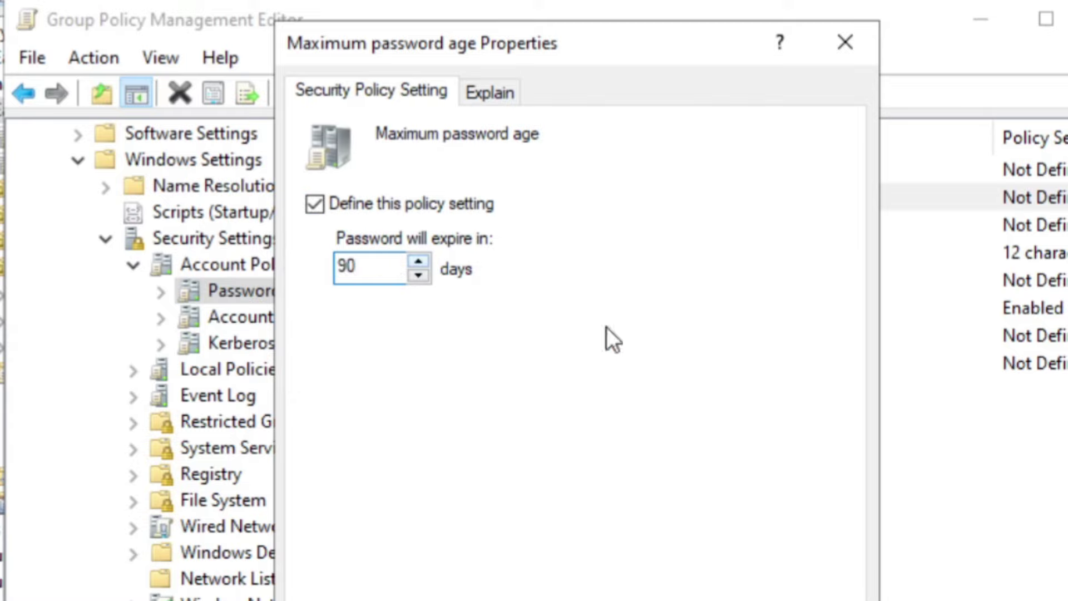
key(Return)
click(544, 407)
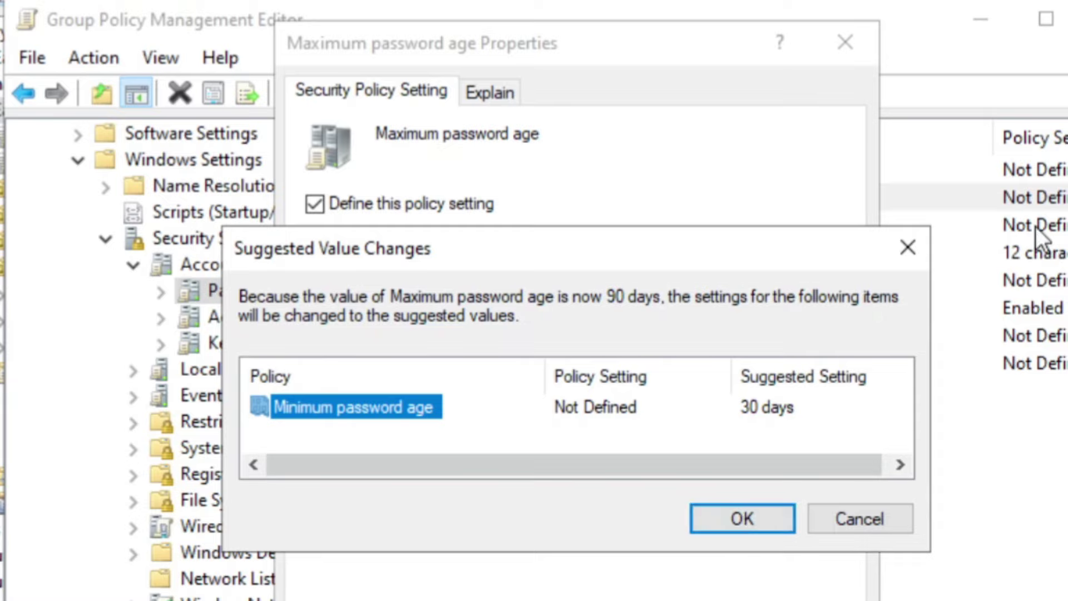
key(Return)
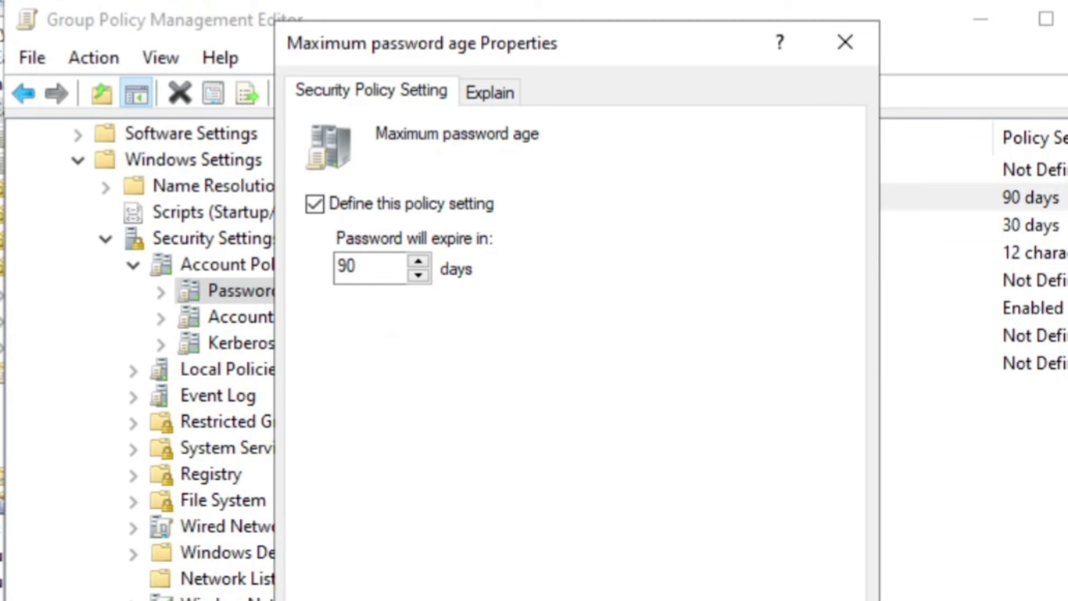
key(Return)
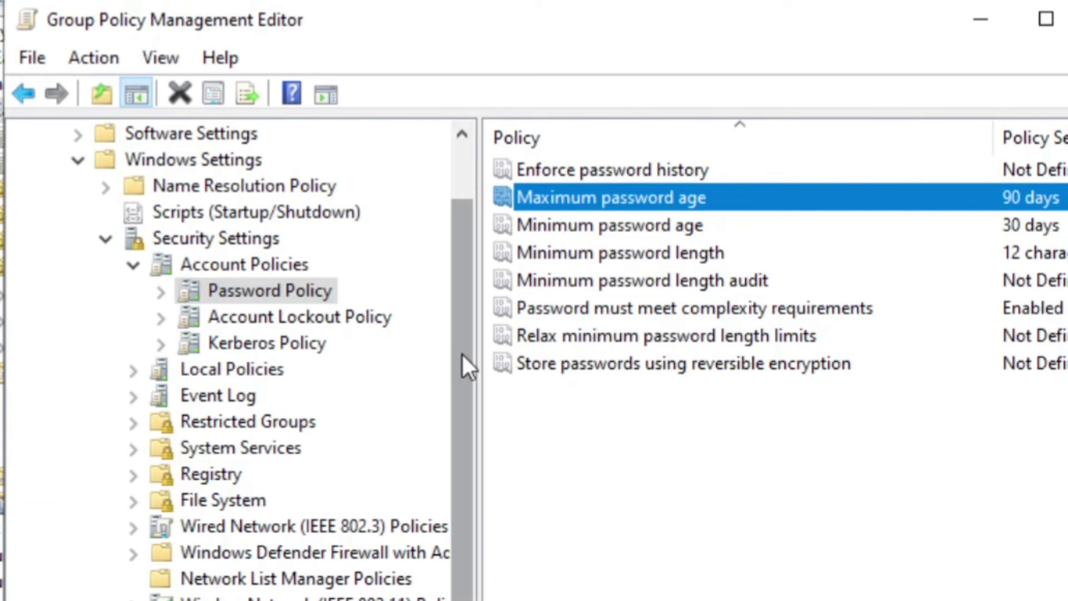
Reopen the Password Policy GPO linked to EastCharmer.local for editing and display the policies under its Computer Configuration.
scroll(465, 363, up, 1)
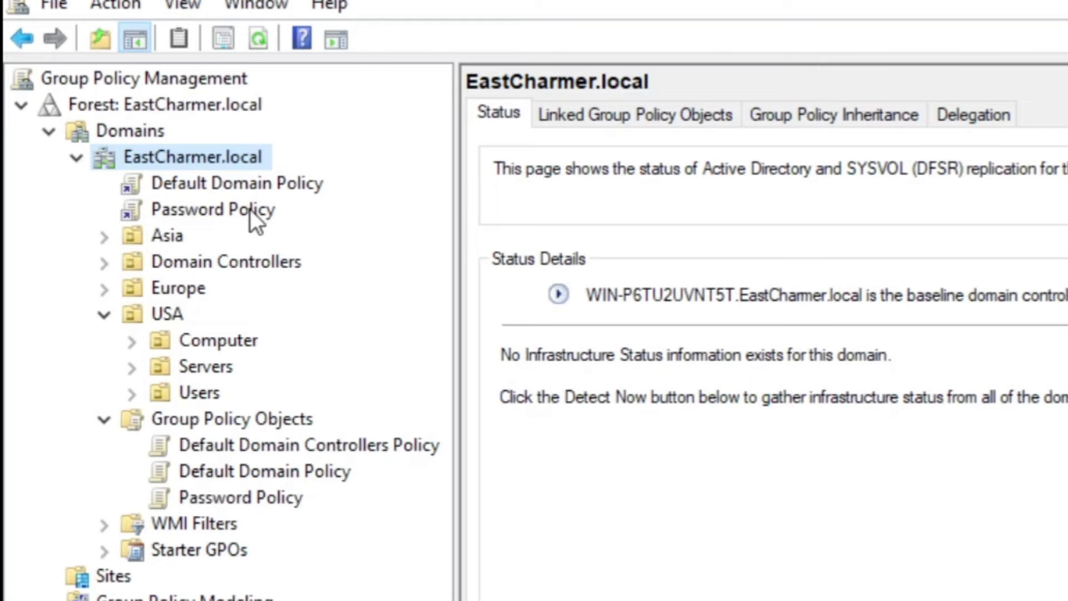
click(249, 209)
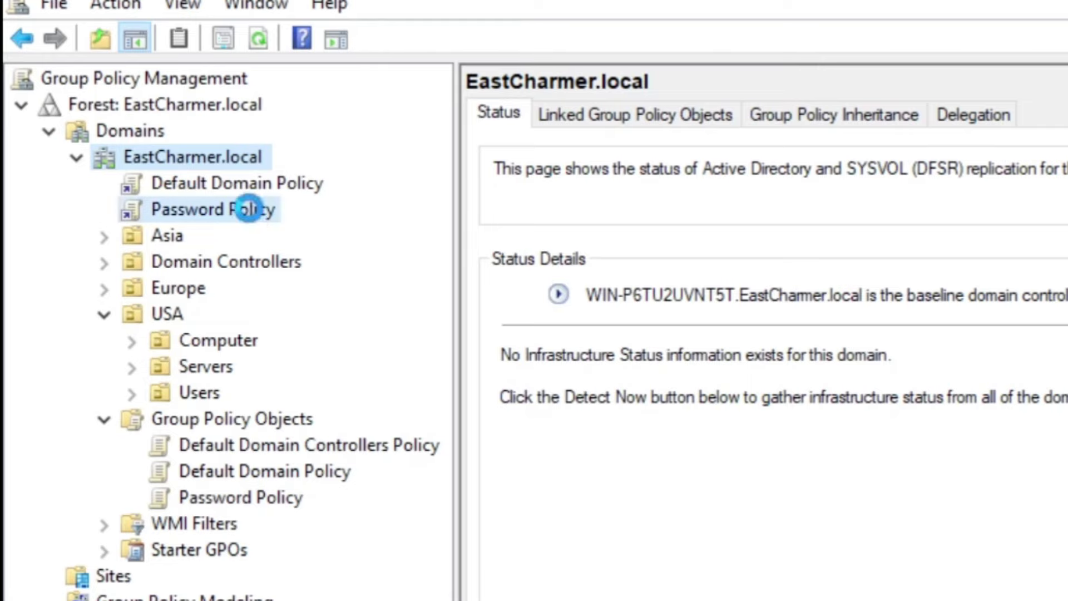
key(Return)
right_click(223, 205)
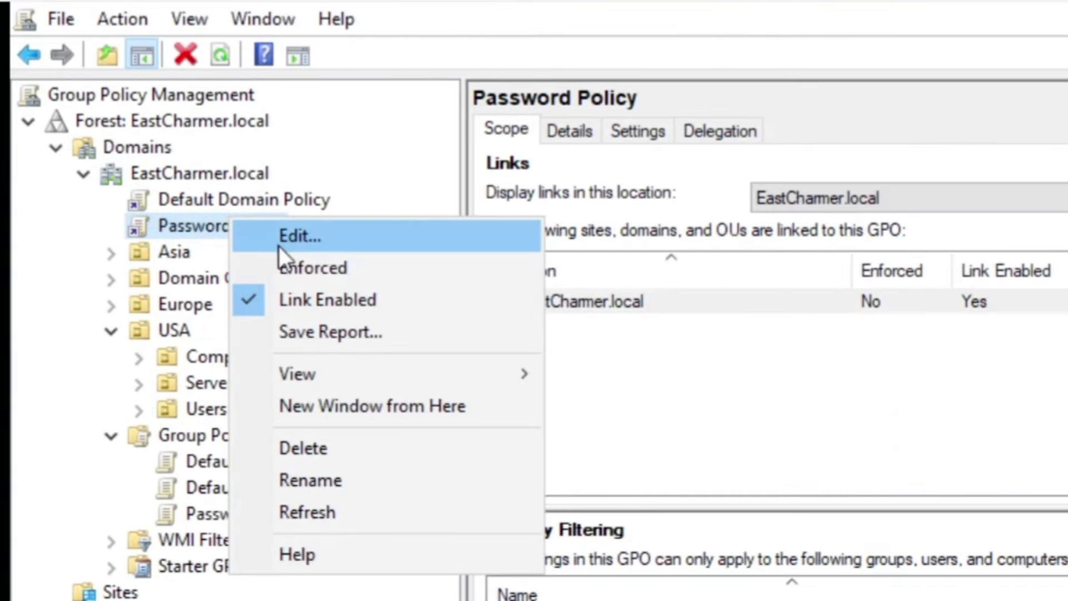
click(281, 240)
click(120, 207)
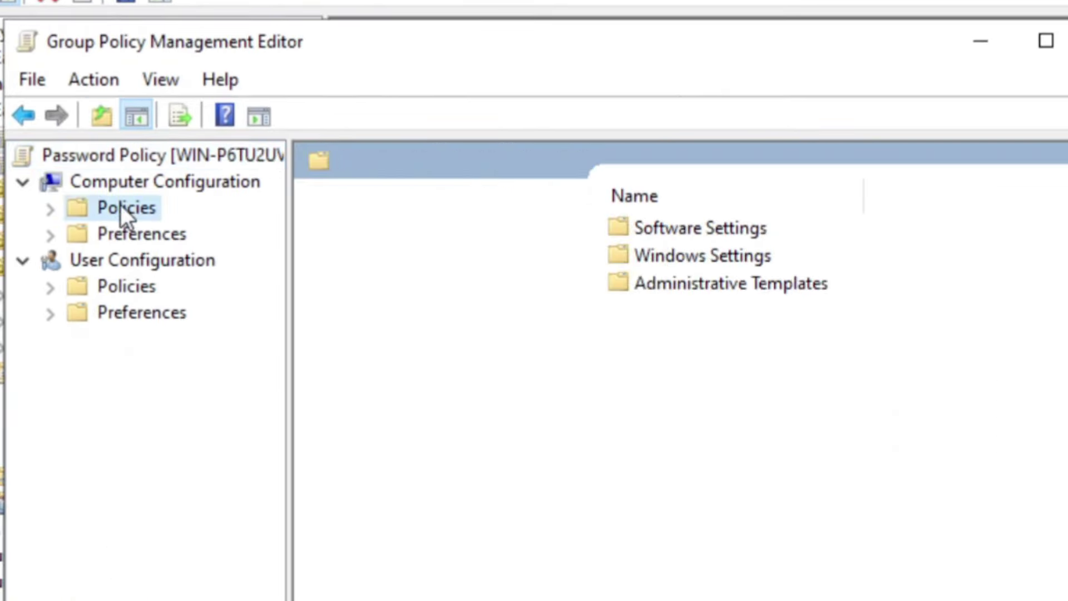
click(51, 210)
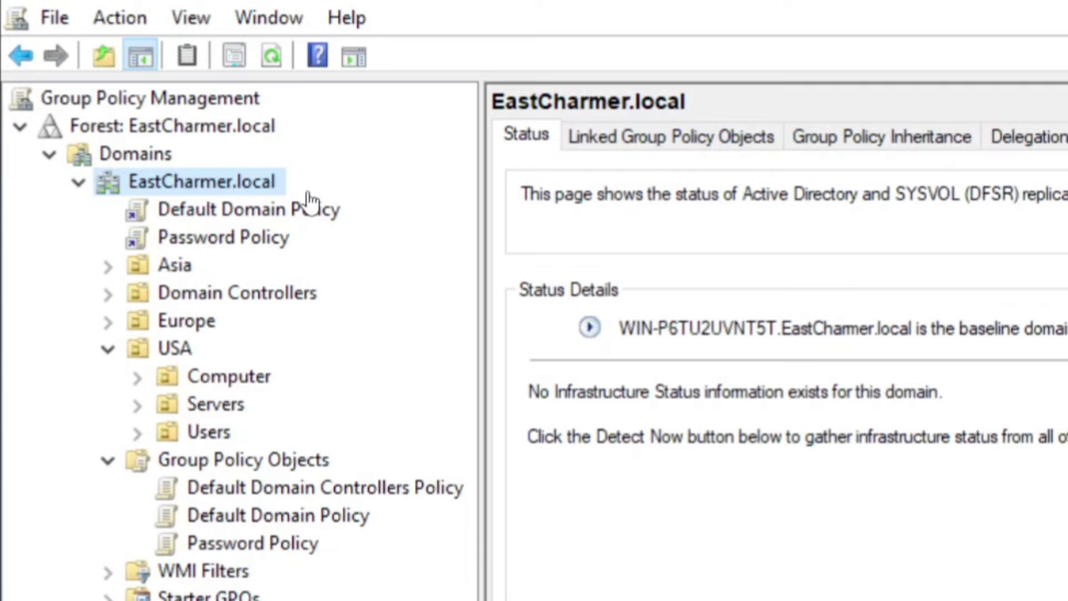
Create a new GPO named Drive Mapping and link it to the EastCharmer.local domain.
click(204, 174)
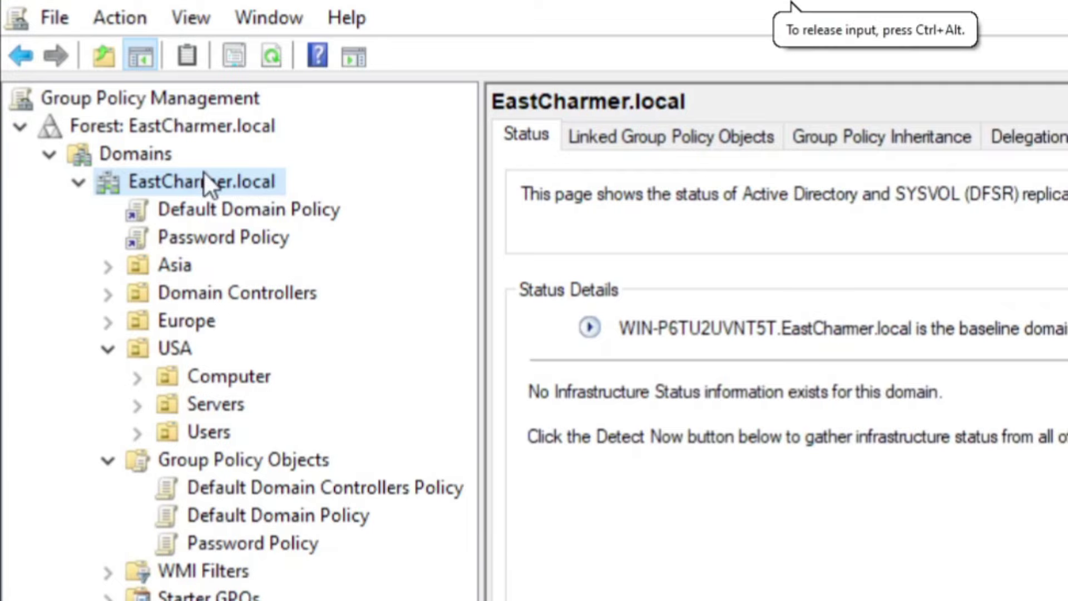
right_click(208, 182)
click(240, 205)
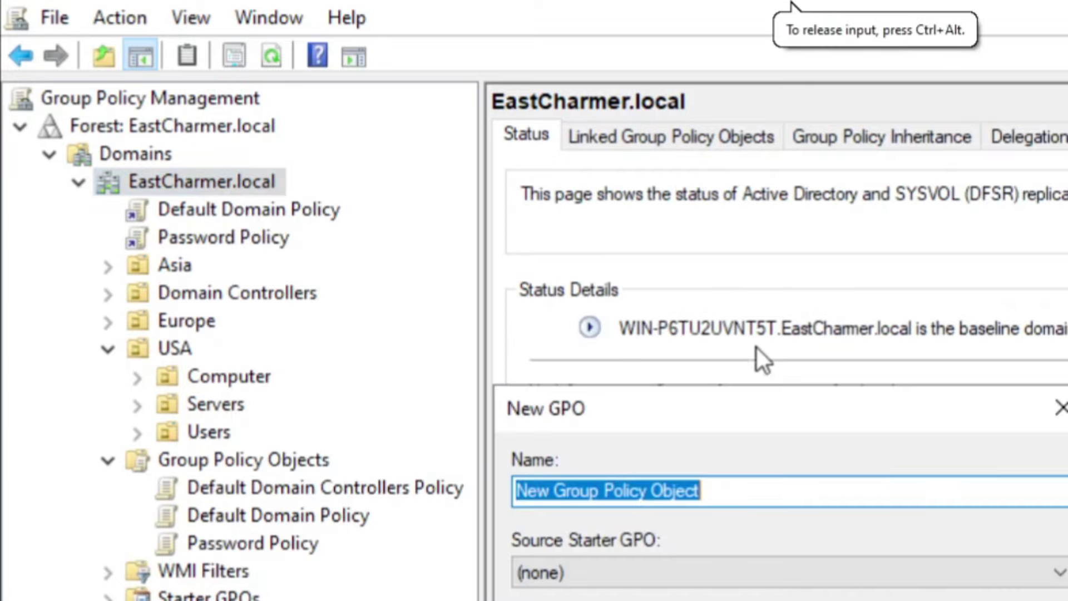
text(D)
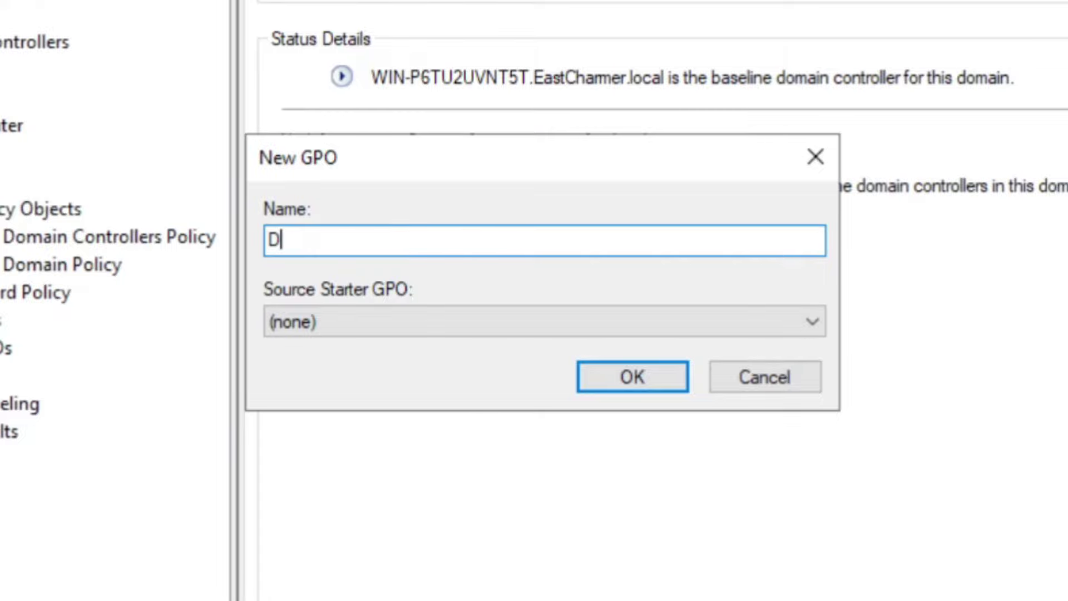
text(rive M)
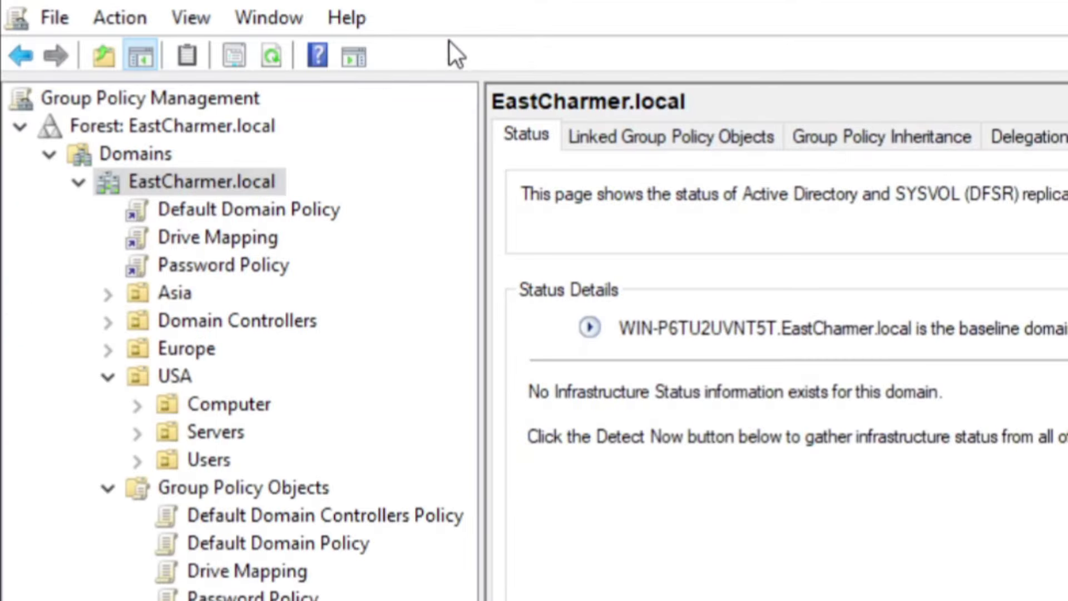
Open the Drive Mapping GPO for editing and display Drive Maps in the Windows Settings of the user preferences.
double_click(240, 236)
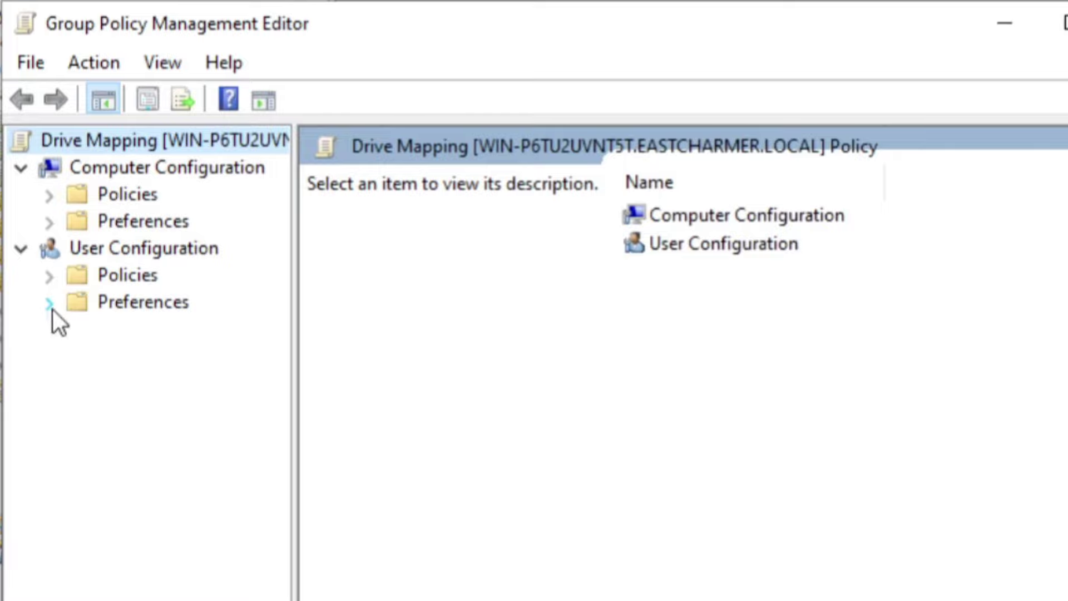
click(53, 306)
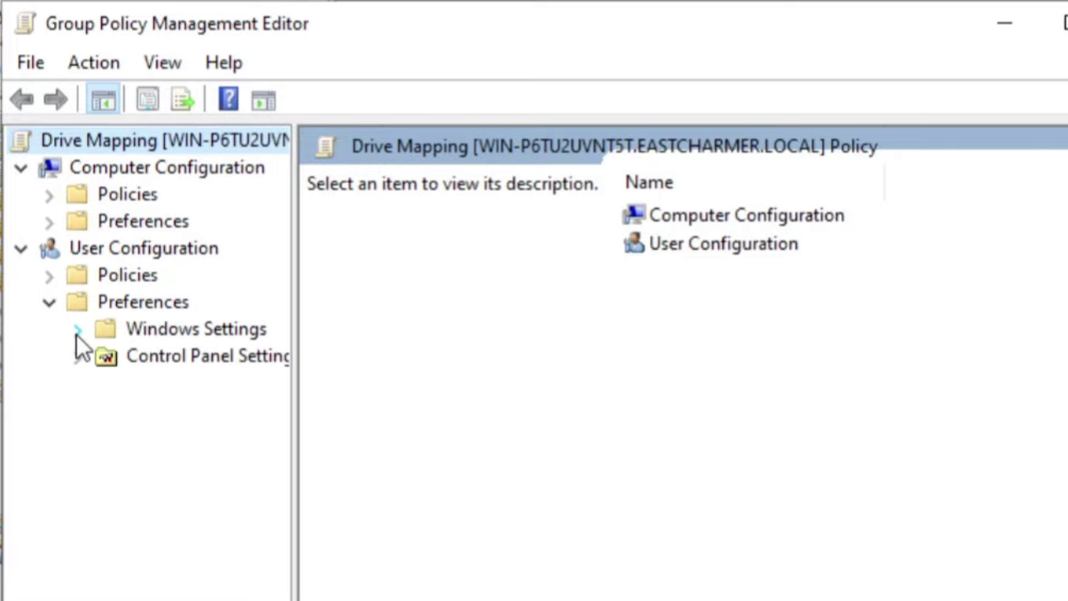
click(78, 332)
drag(295, 360, 364, 367)
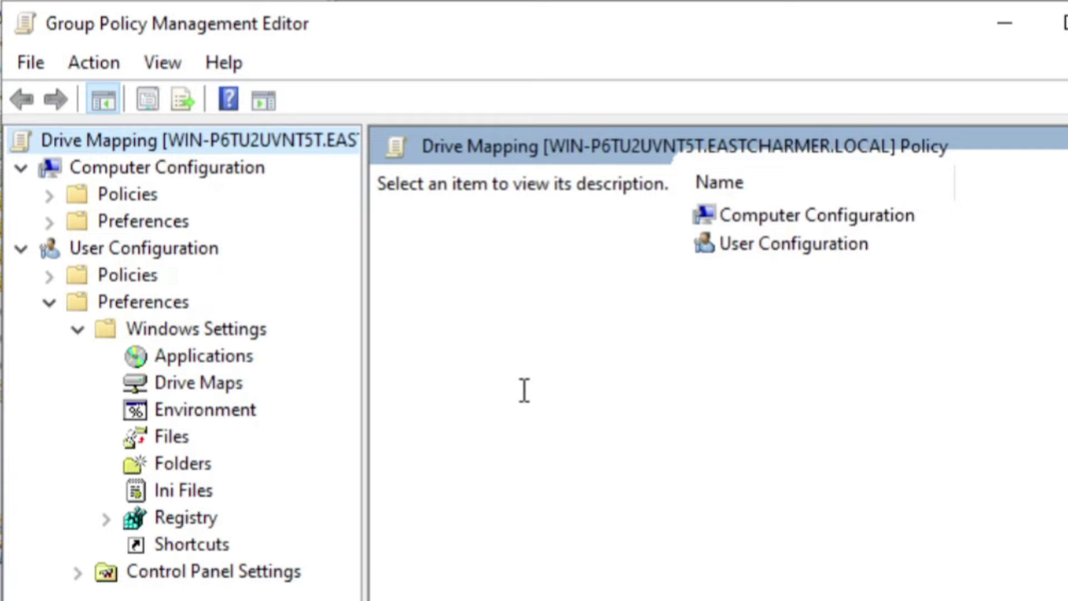
click(220, 382)
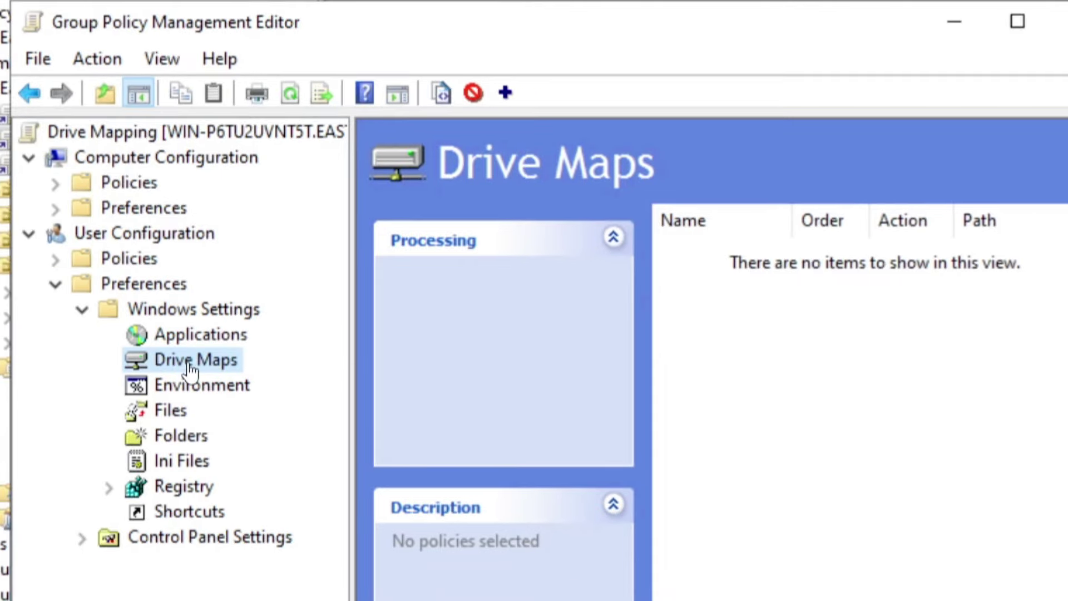
Start a new mapped drive in Drive Maps with the location \\servername\folder.
right_click(188, 361)
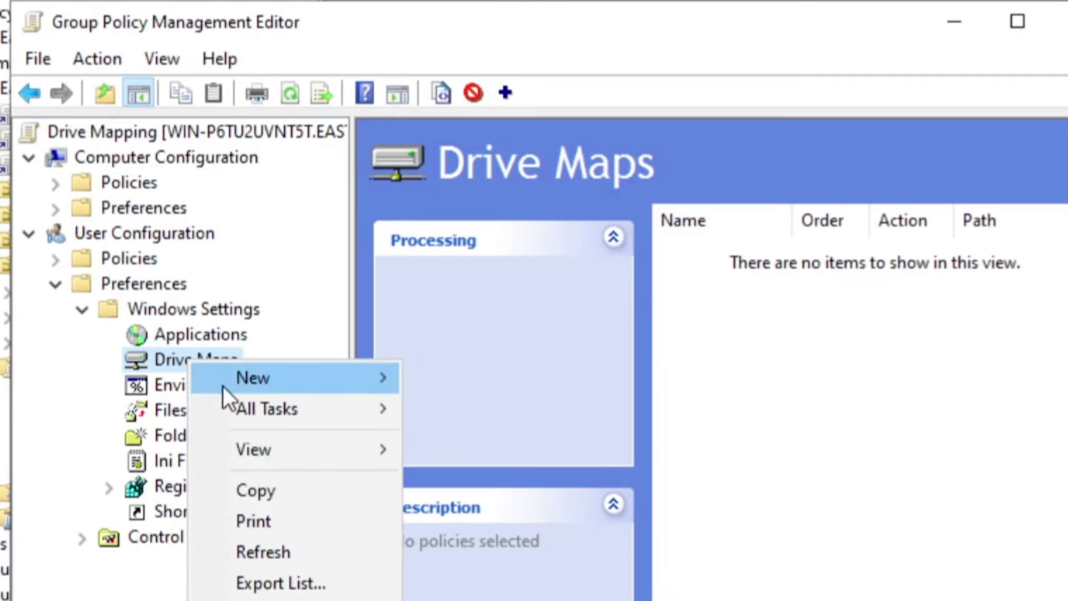
mouse_move(369, 387)
click(429, 382)
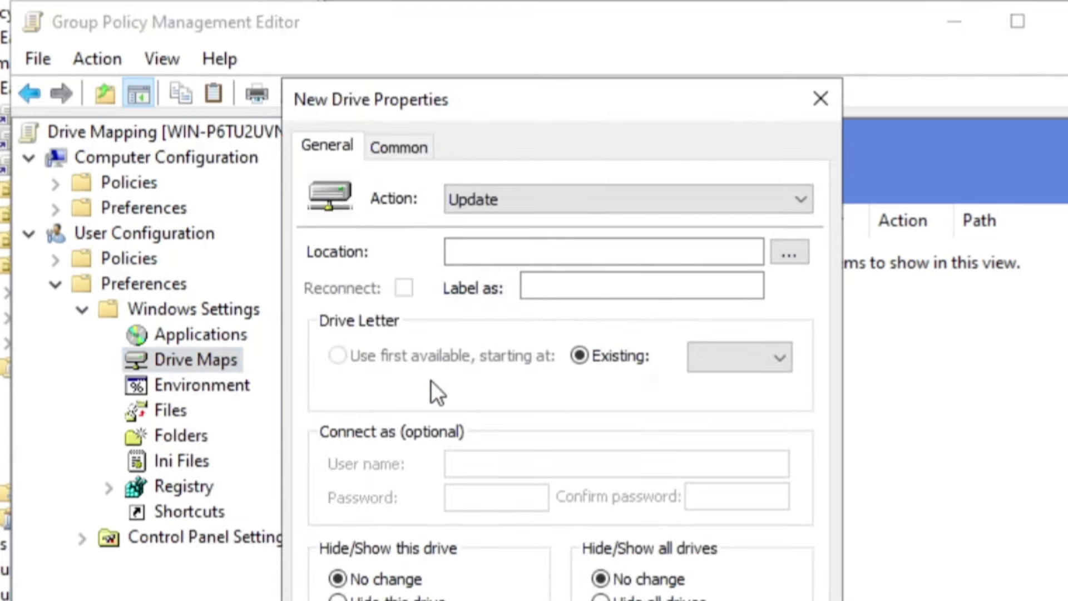
click(498, 253)
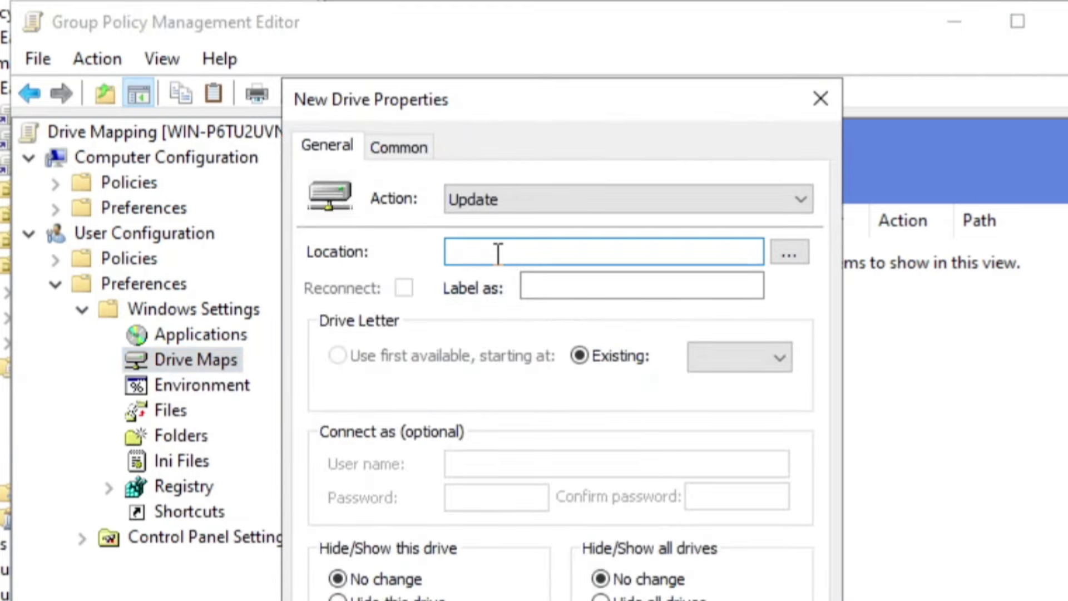
text(\\)
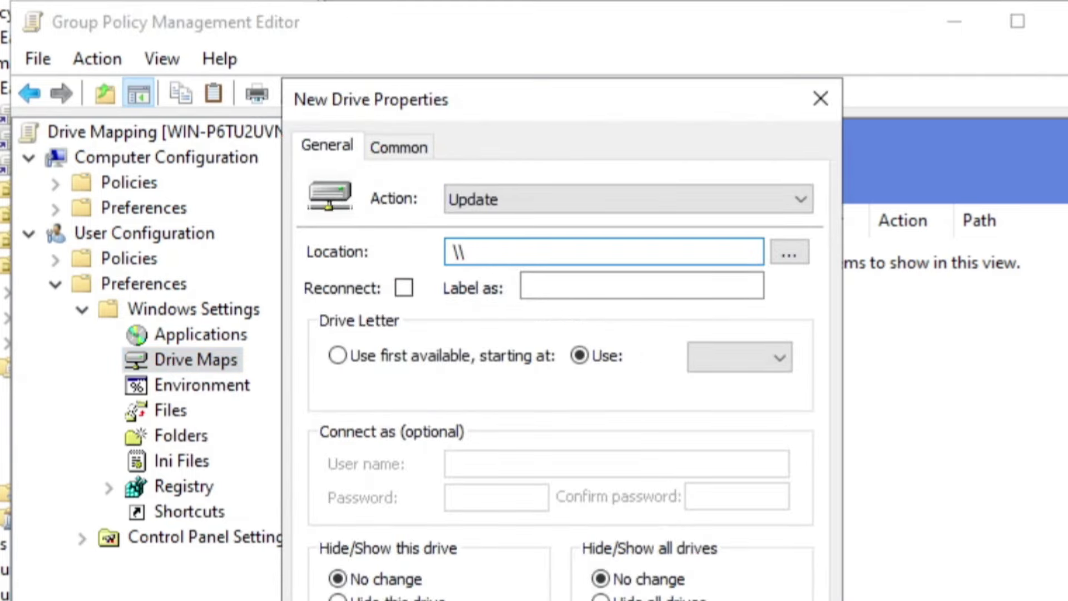
text(servername\s)
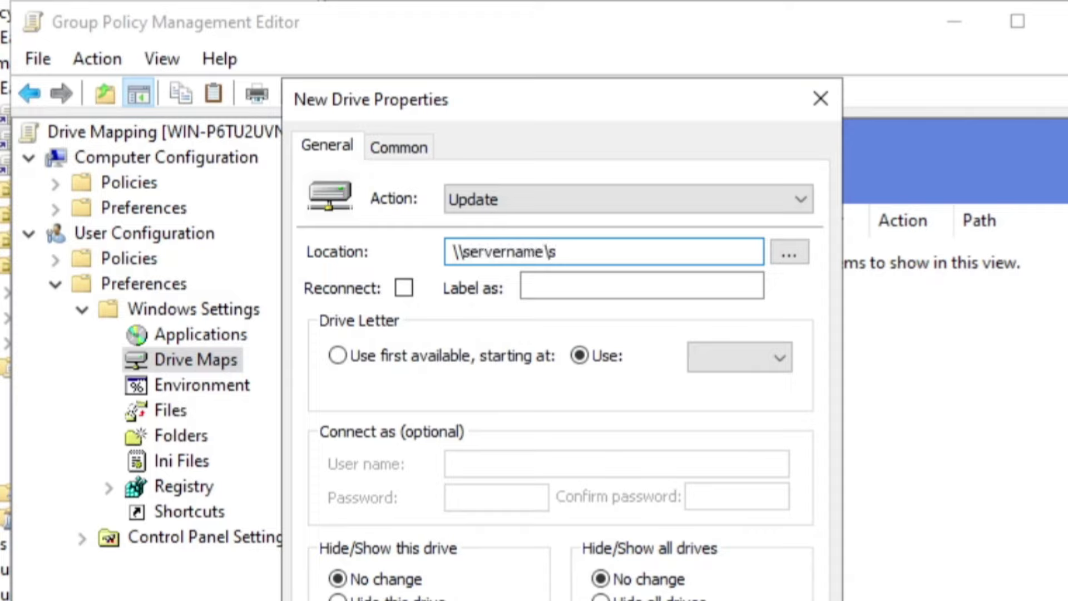
key(BackSpace)
text(folder)
Set the new mapped drive to use the drive letter E.
click(338, 356)
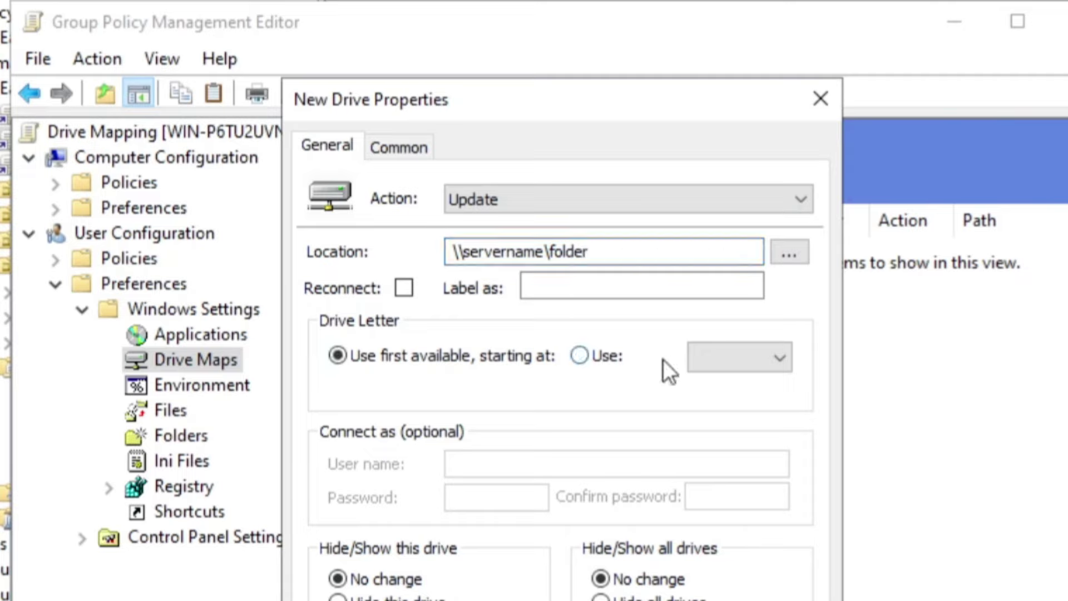
click(579, 355)
click(779, 352)
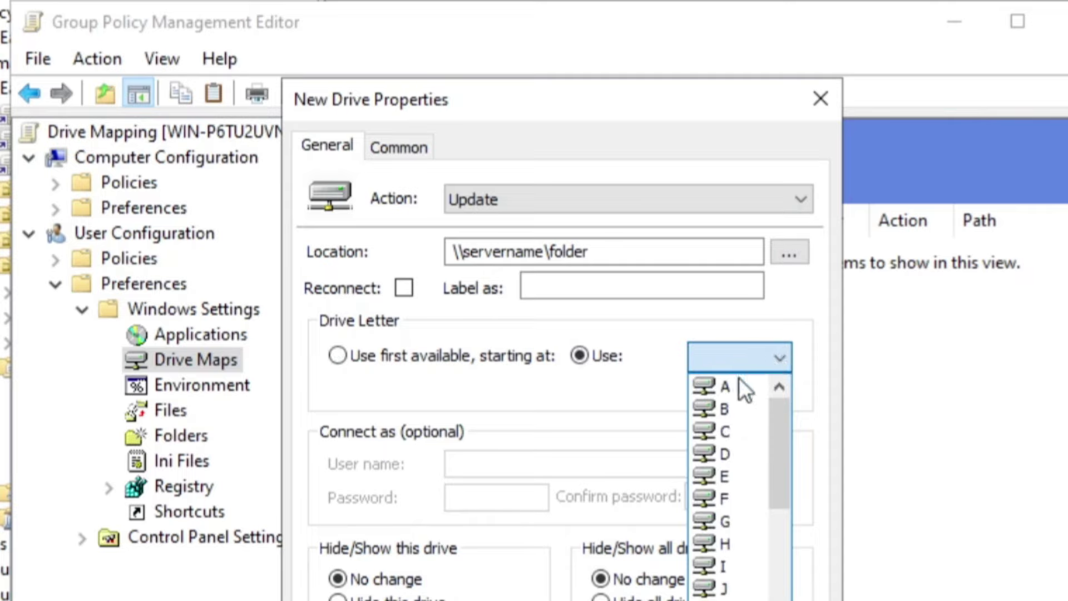
click(736, 478)
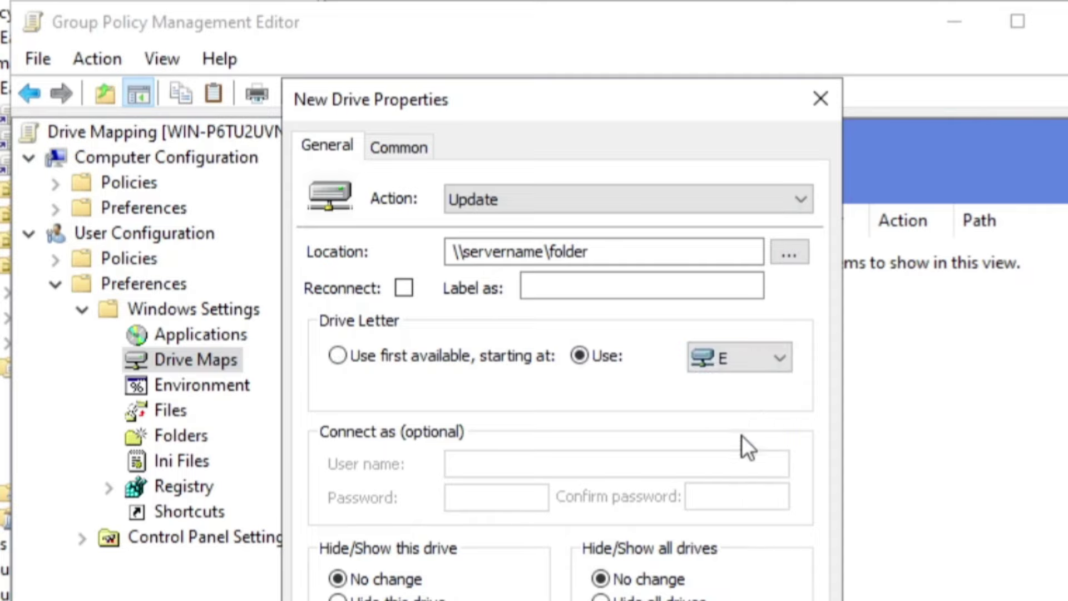
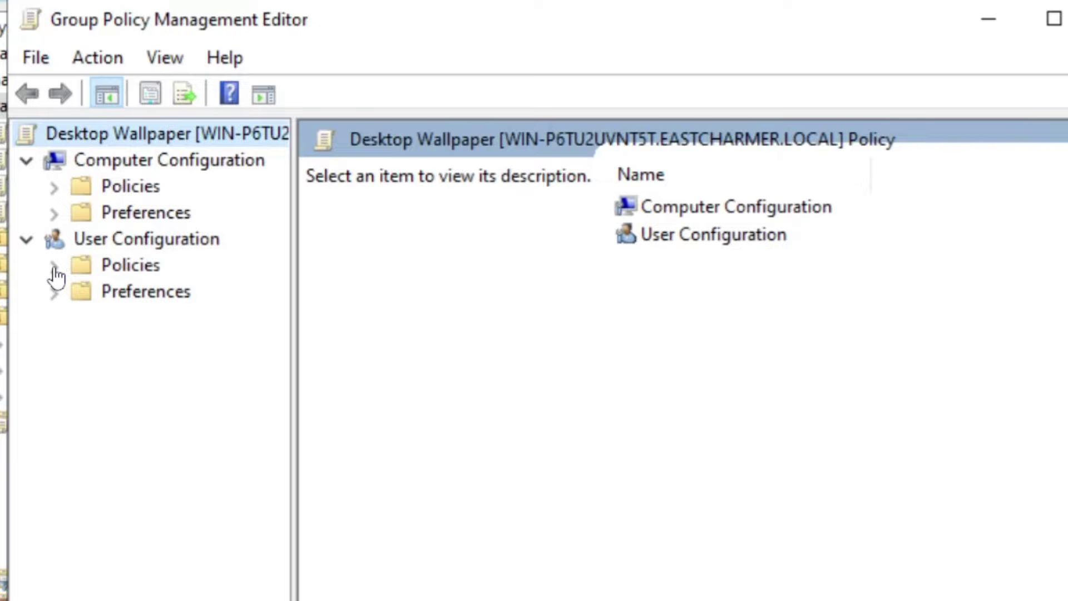
Display the Desktop settings inside the Desktop folder of the user policies' Administrative Templates in the Desktop Wallpaper GPO.
click(54, 267)
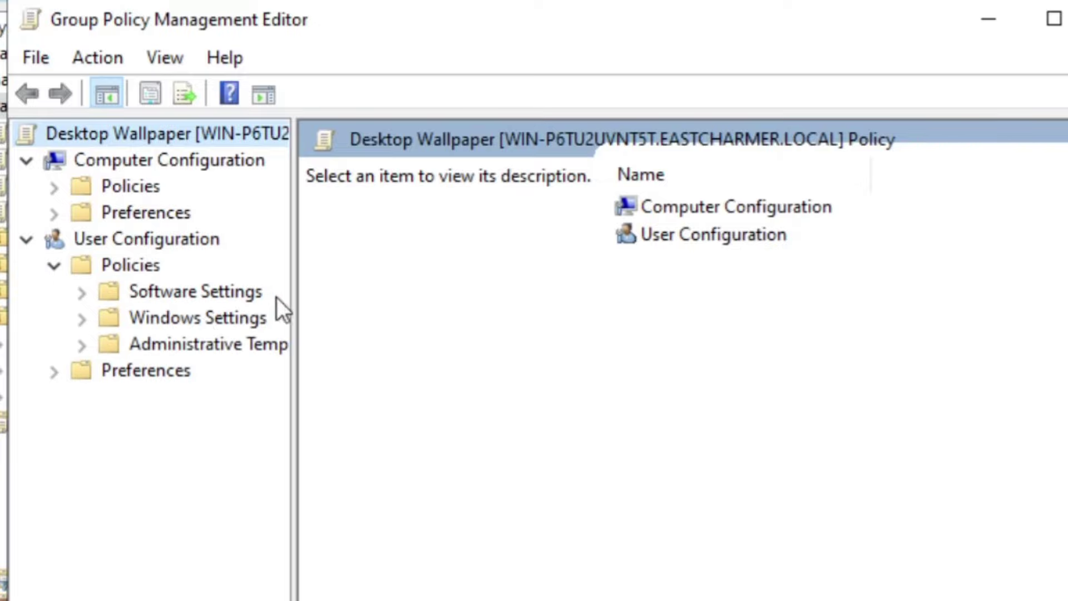
drag(296, 299, 458, 297)
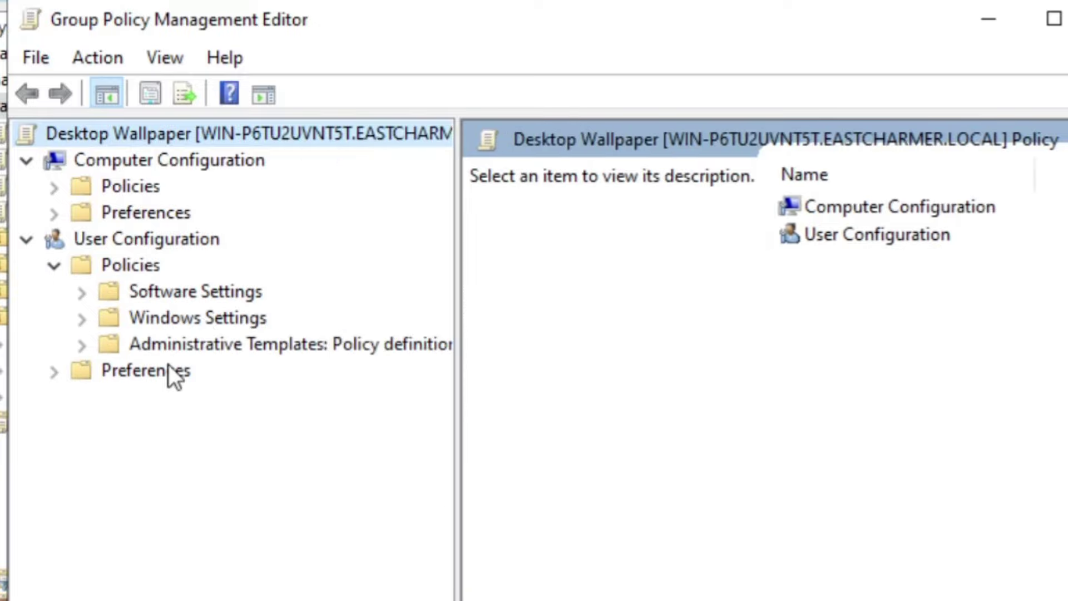
click(82, 346)
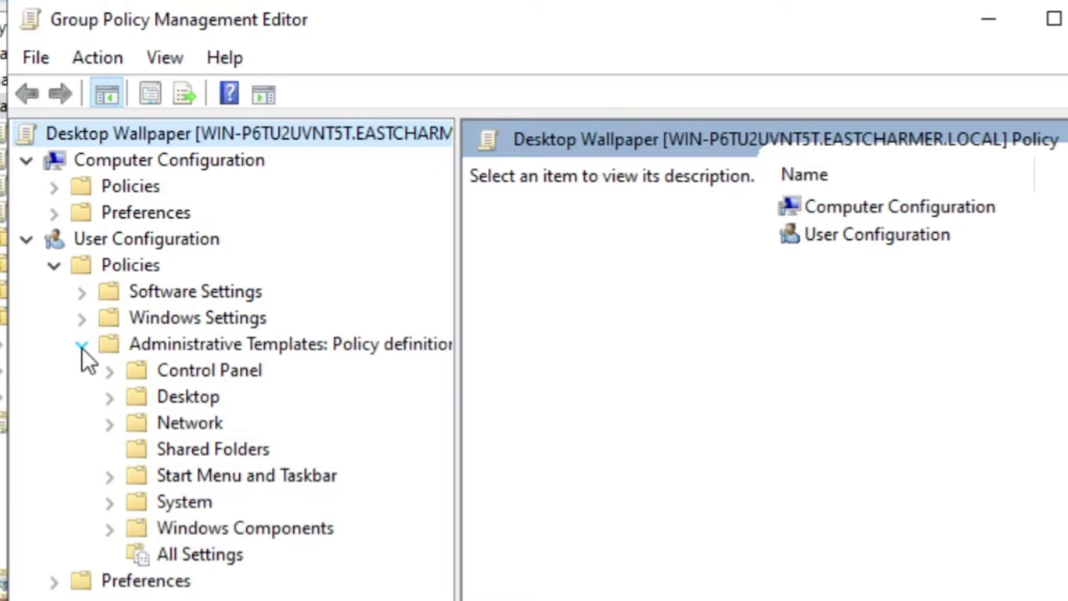
click(109, 398)
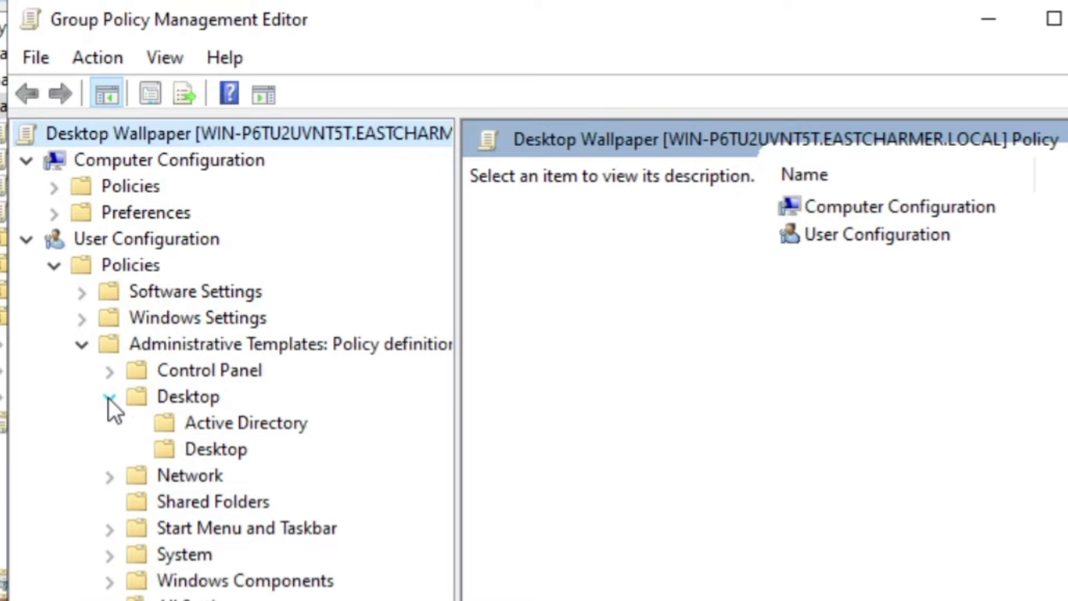
click(192, 449)
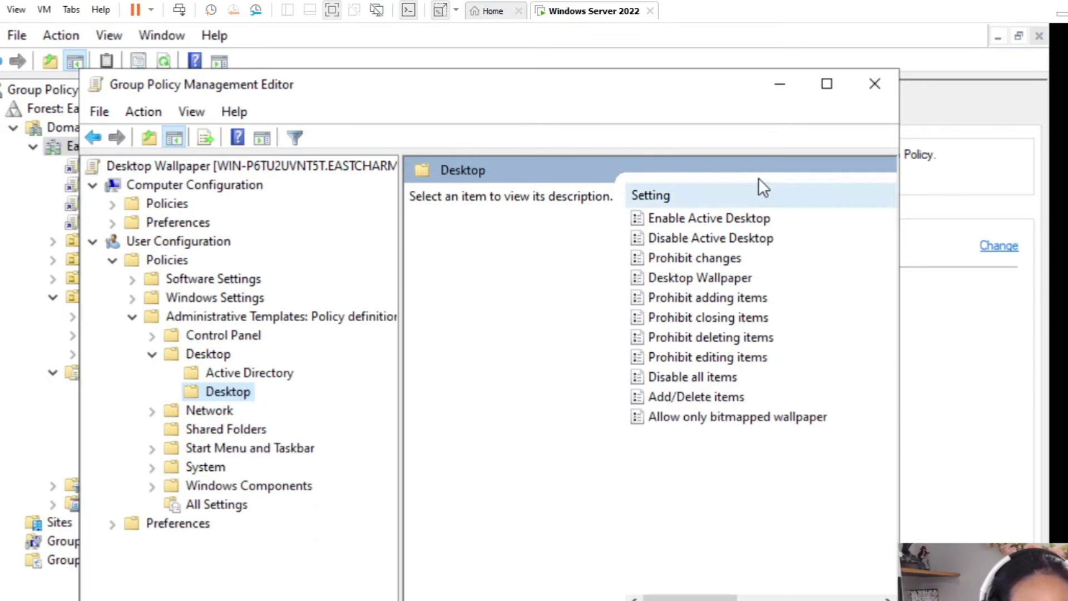
click(827, 83)
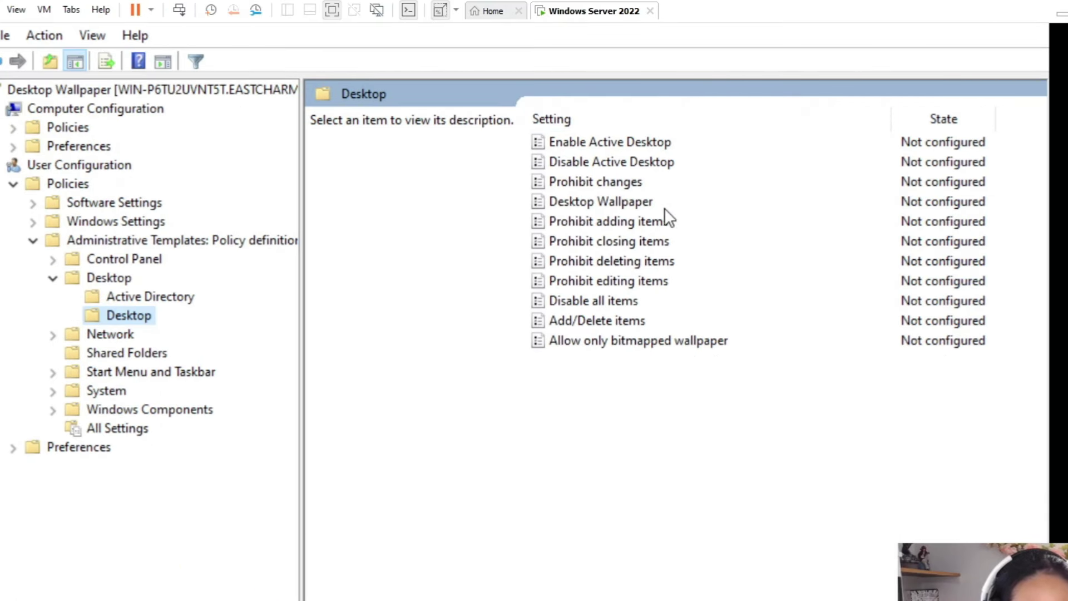
Open the Desktop Wallpaper policy setting and set it to Enabled.
click(636, 199)
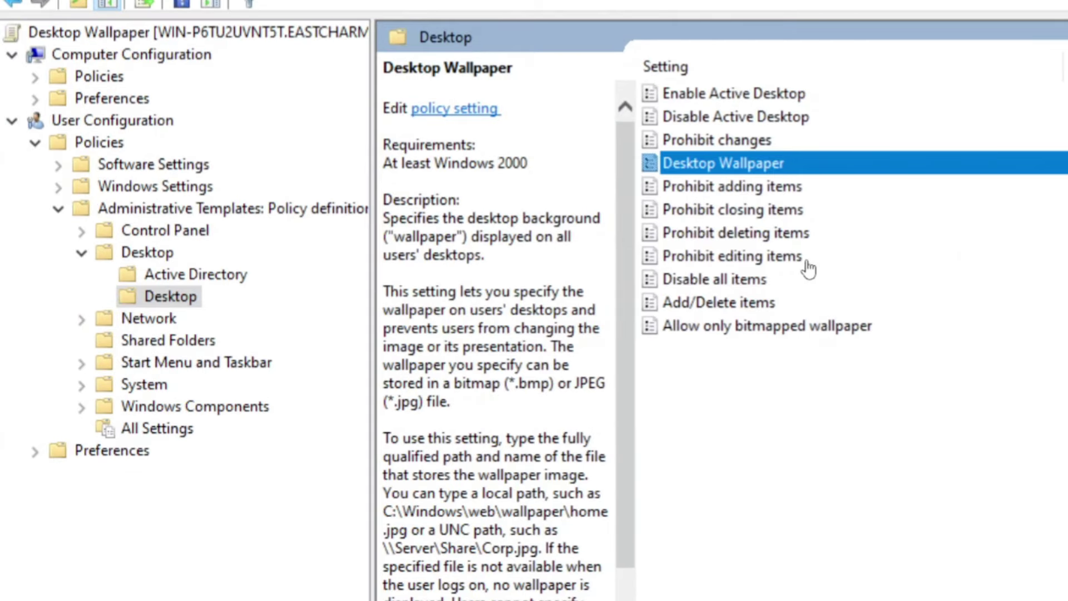
double_click(756, 166)
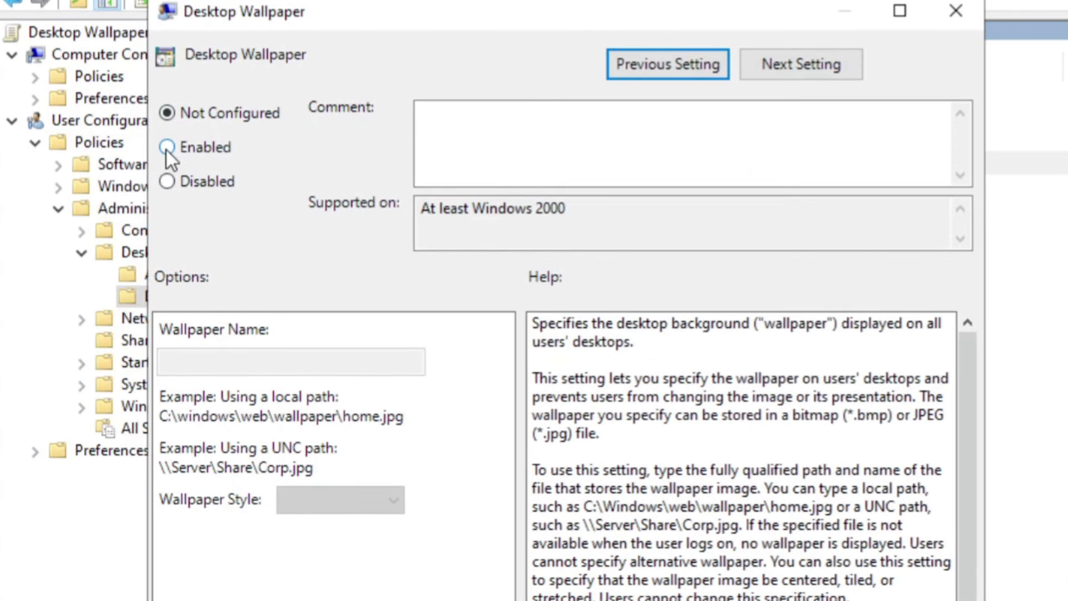
click(166, 149)
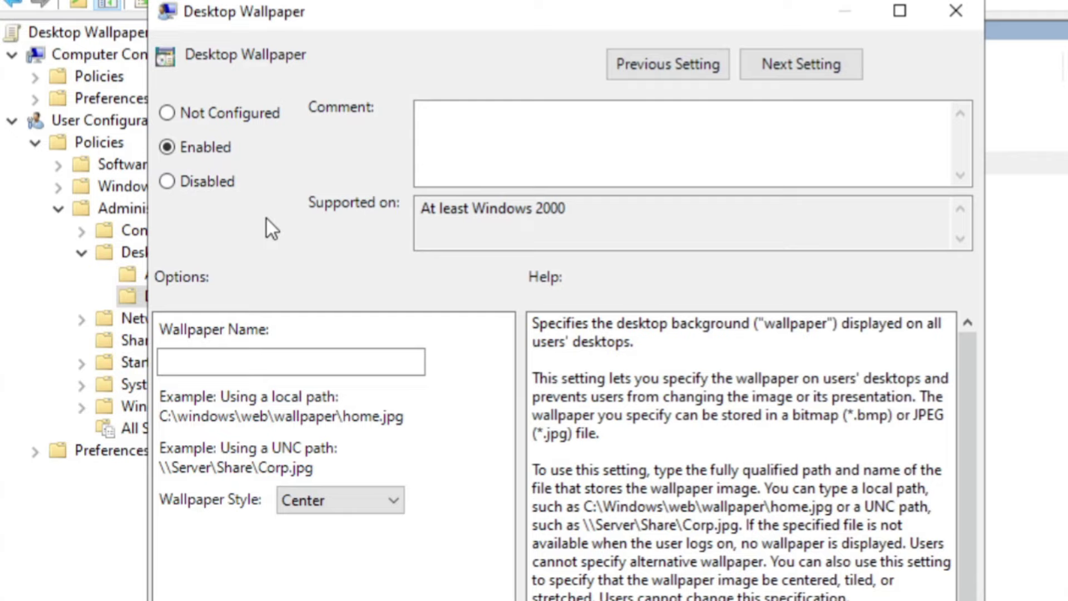
click(350, 361)
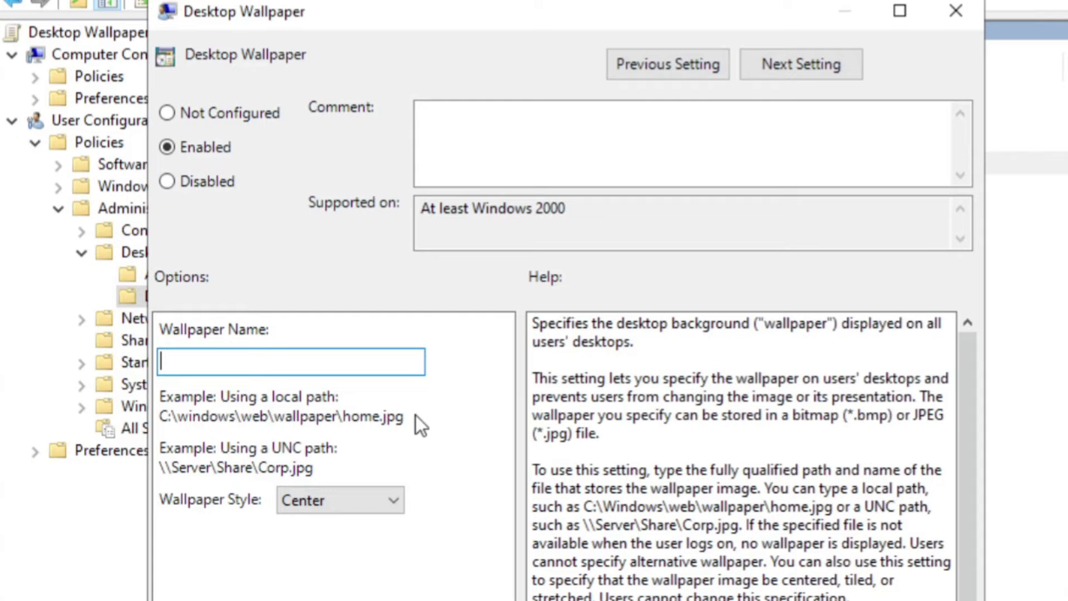
Set the wallpaper style of the Desktop Wallpaper policy to Fill.
click(399, 503)
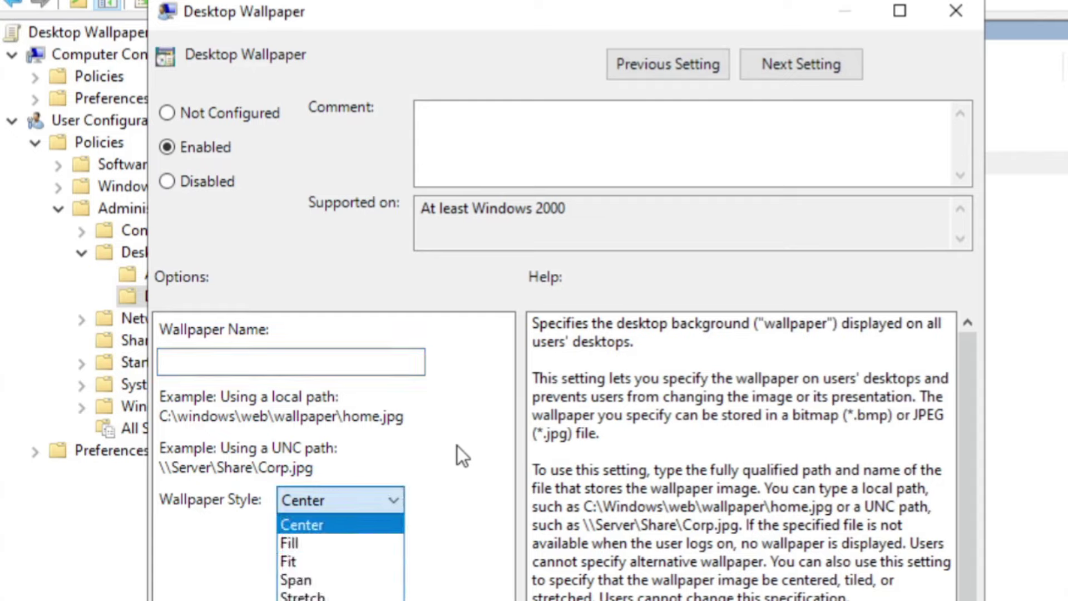
click(358, 542)
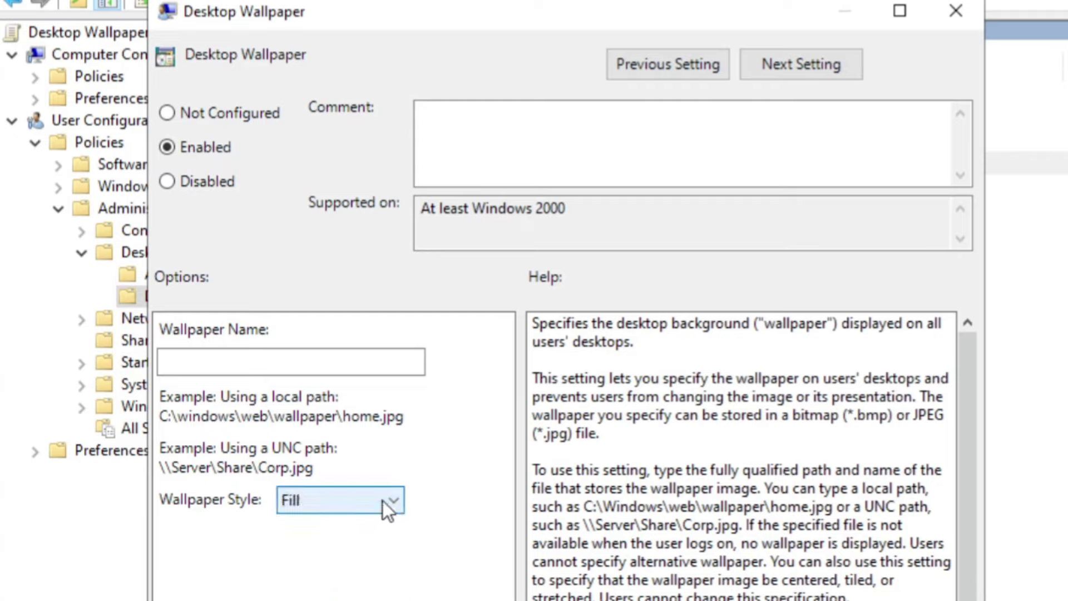
click(384, 501)
click(351, 523)
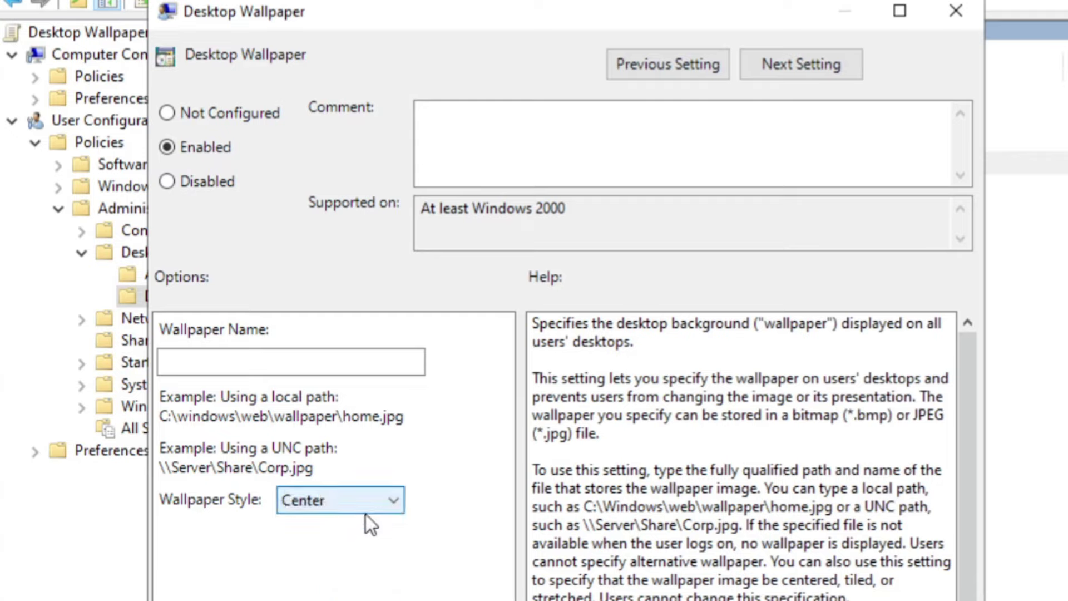
click(382, 498)
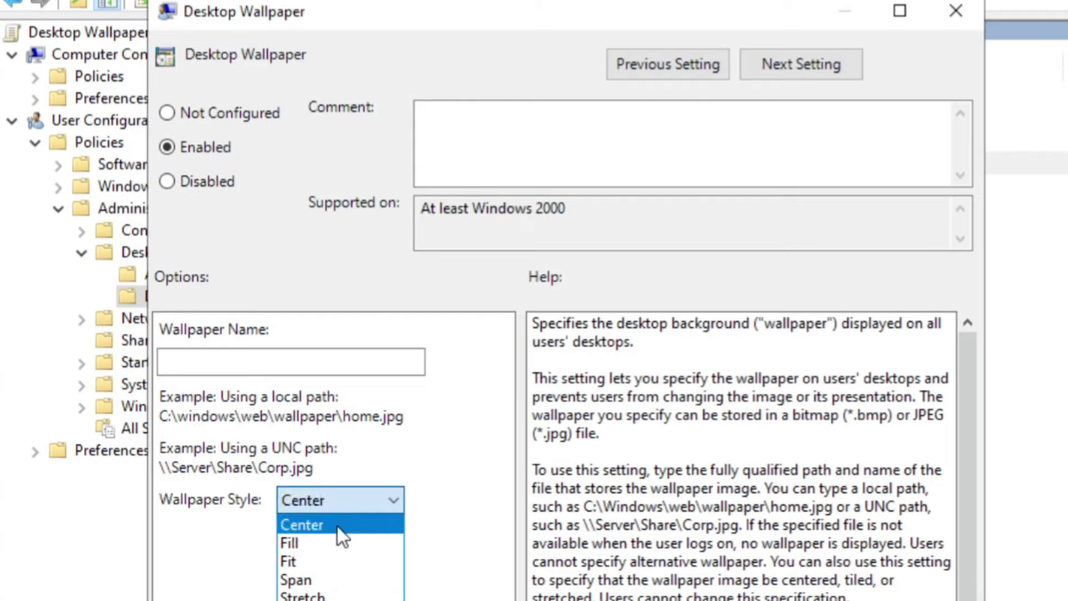
click(333, 543)
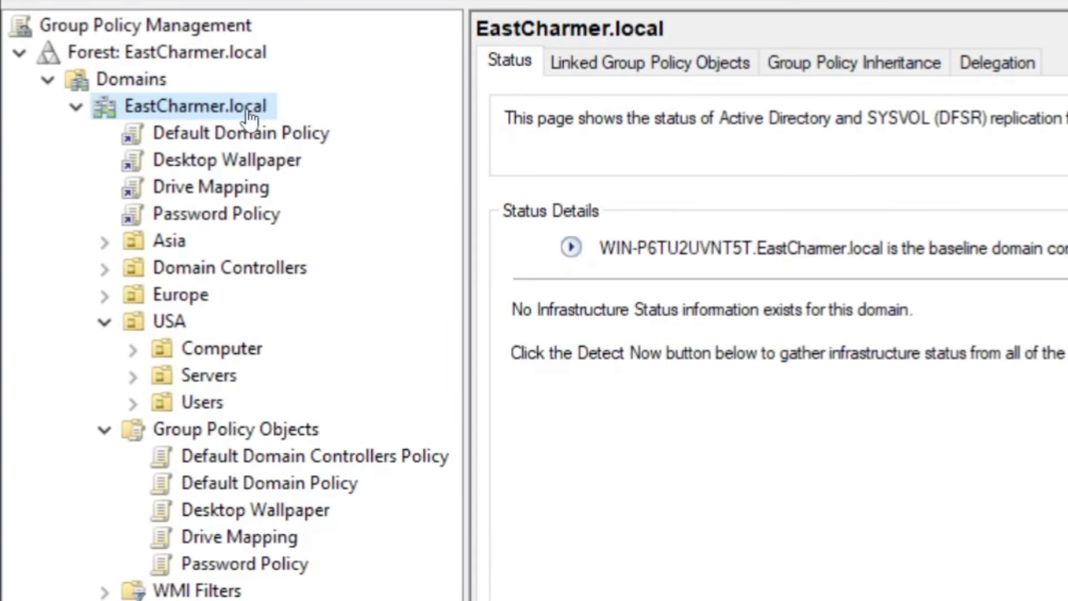
Create a new GPO named Restrict Control Panel and link it to the EastCharmer.local domain.
right_click(240, 105)
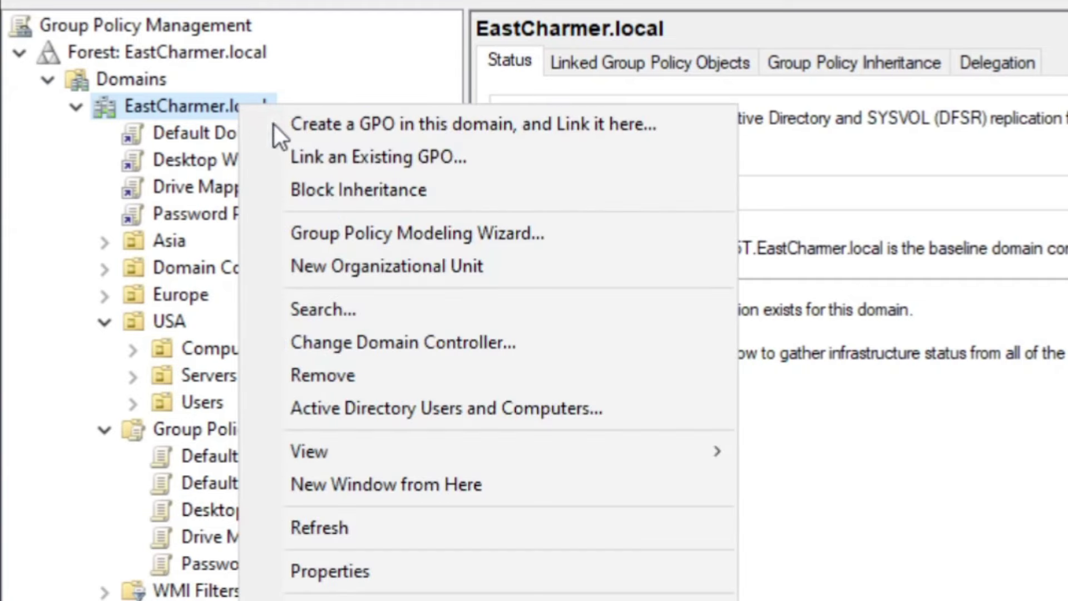
click(274, 125)
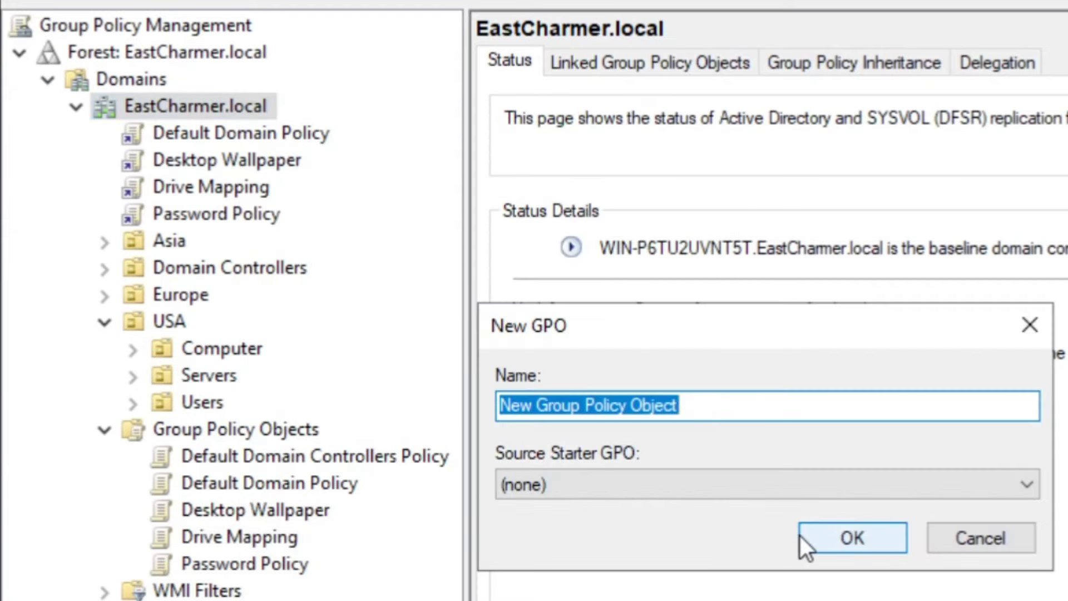
text(Restrict C)
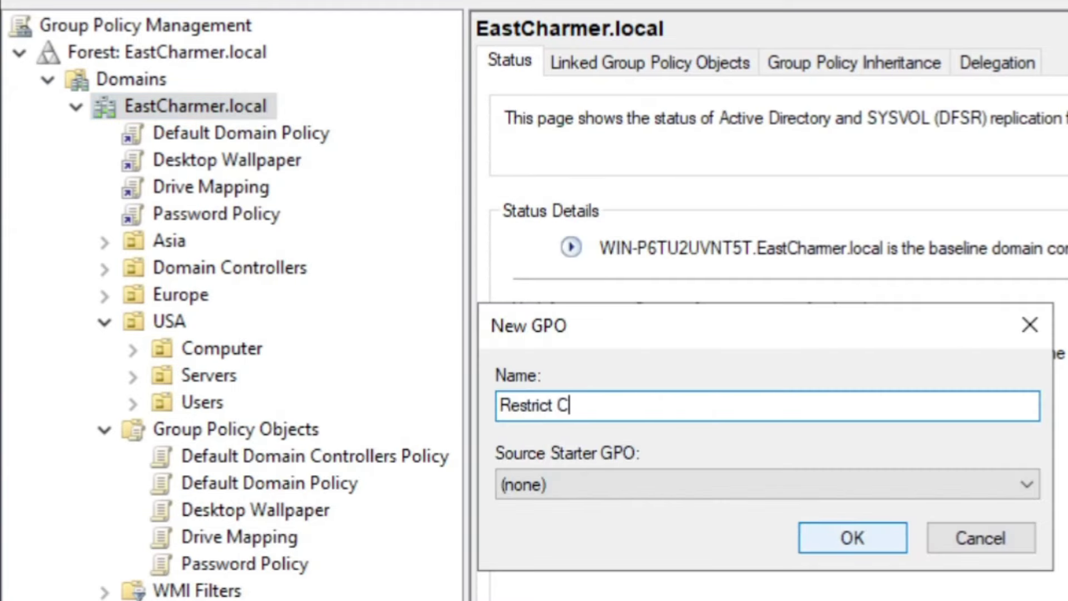
text(ontrol Panel)
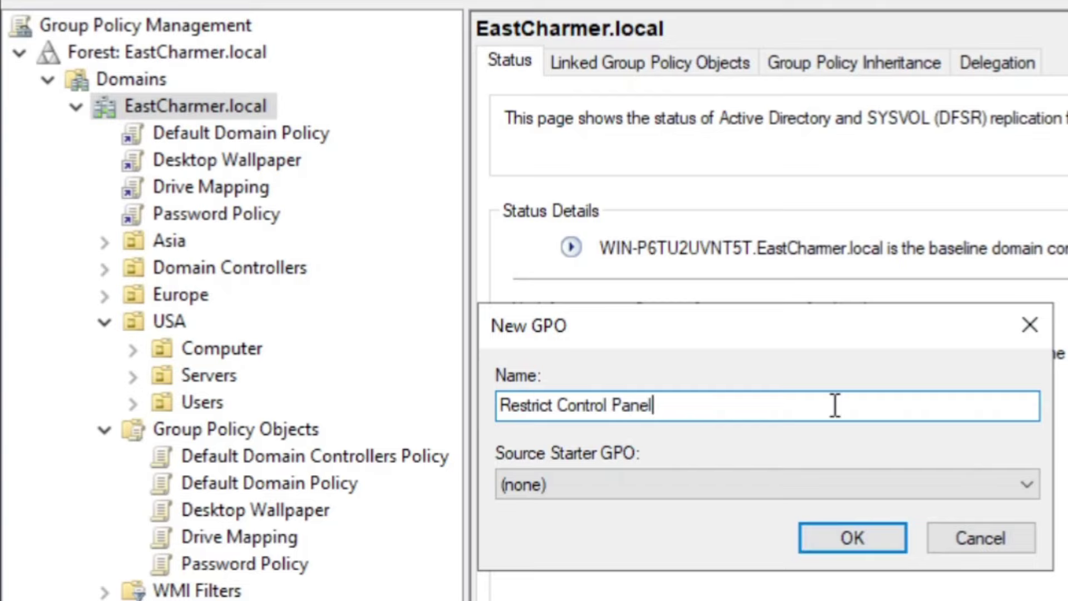
click(852, 537)
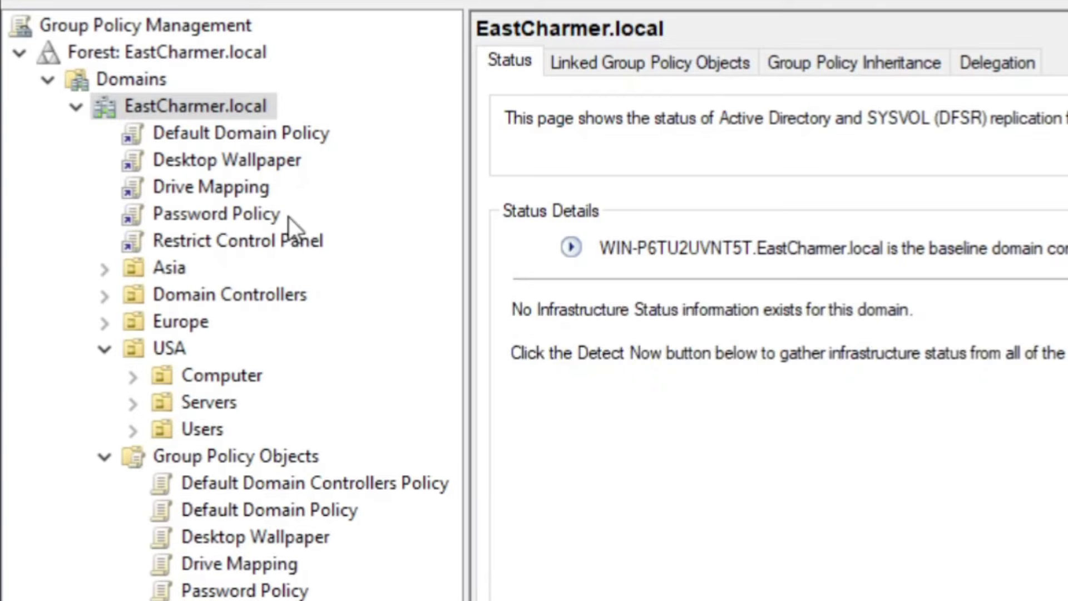
Open the Restrict Control Panel GPO for editing and display the Control Panel settings in the user policies' Administrative Templates.
click(266, 244)
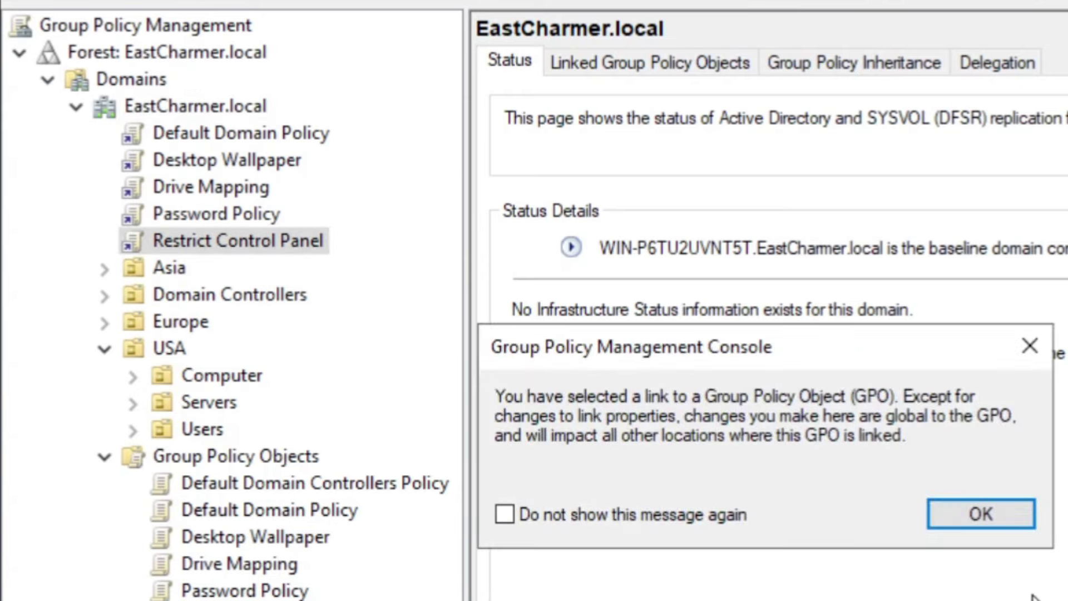
key(Return)
right_click(266, 239)
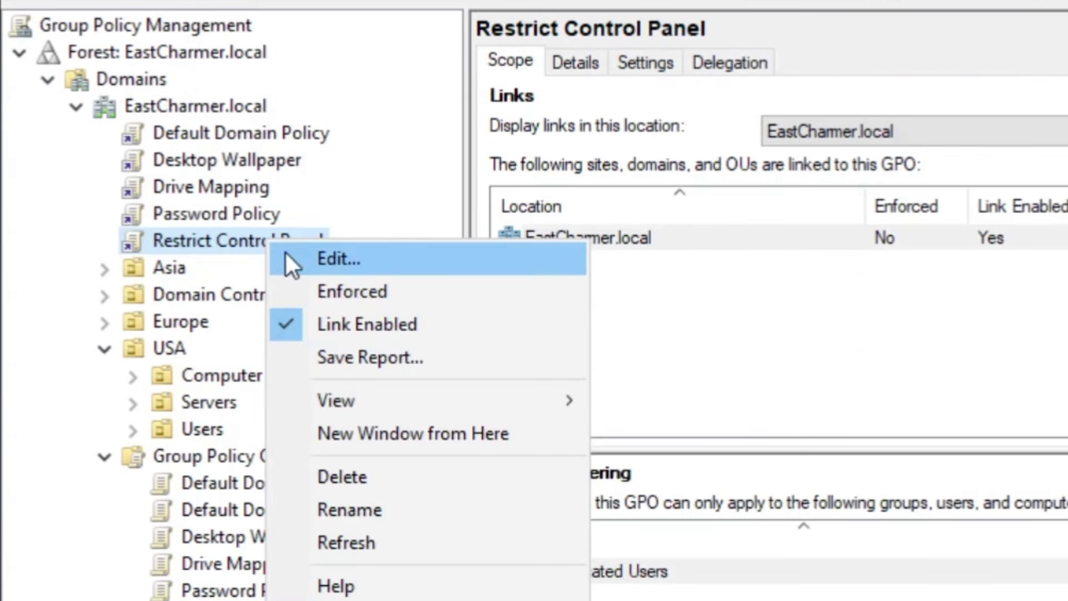
click(286, 257)
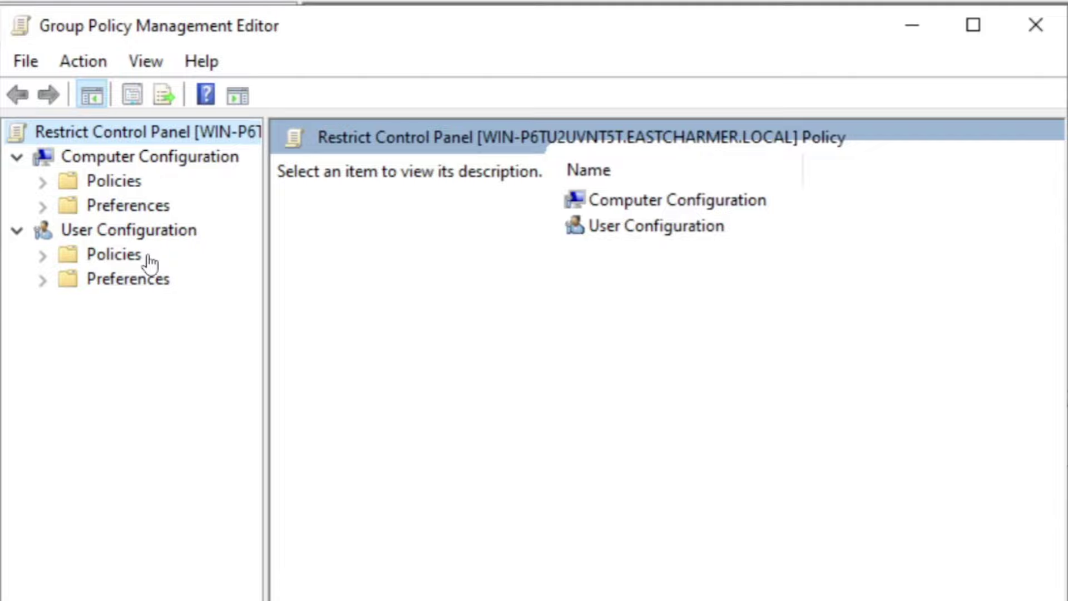
click(44, 256)
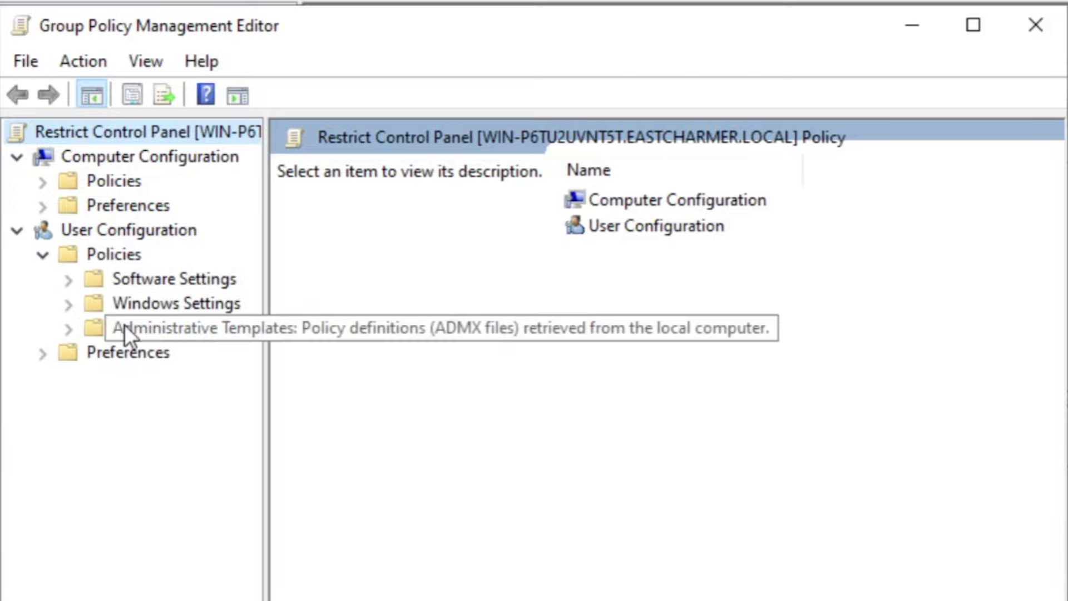
click(68, 331)
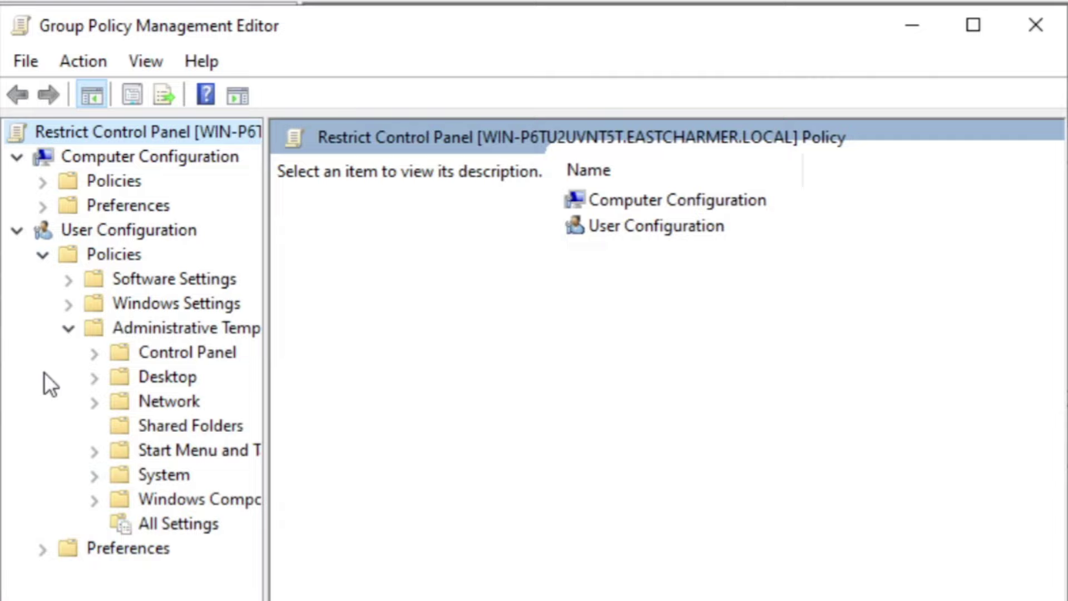
click(95, 354)
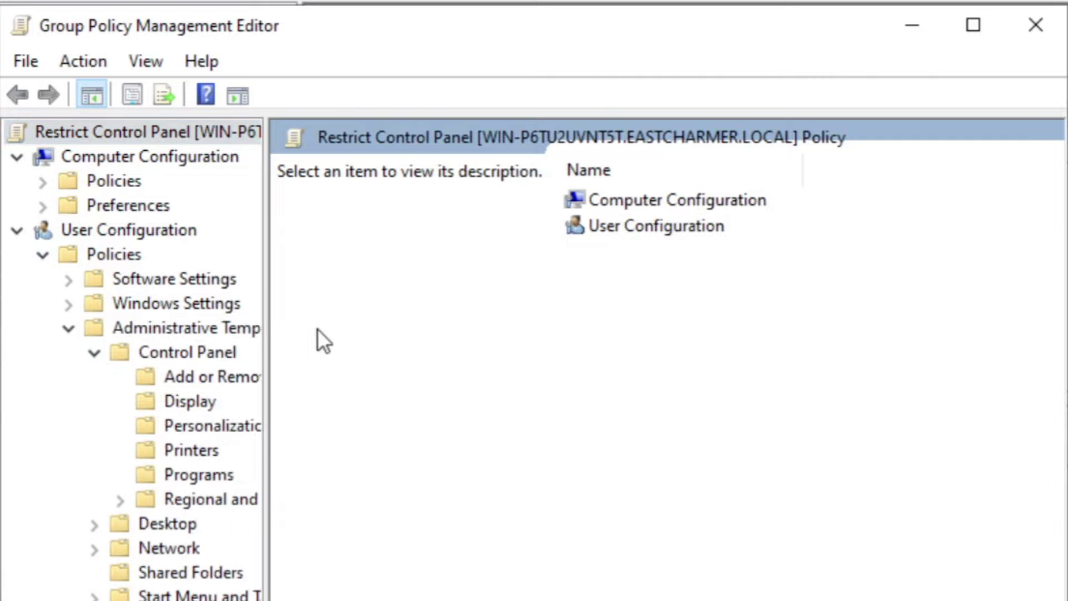
click(178, 354)
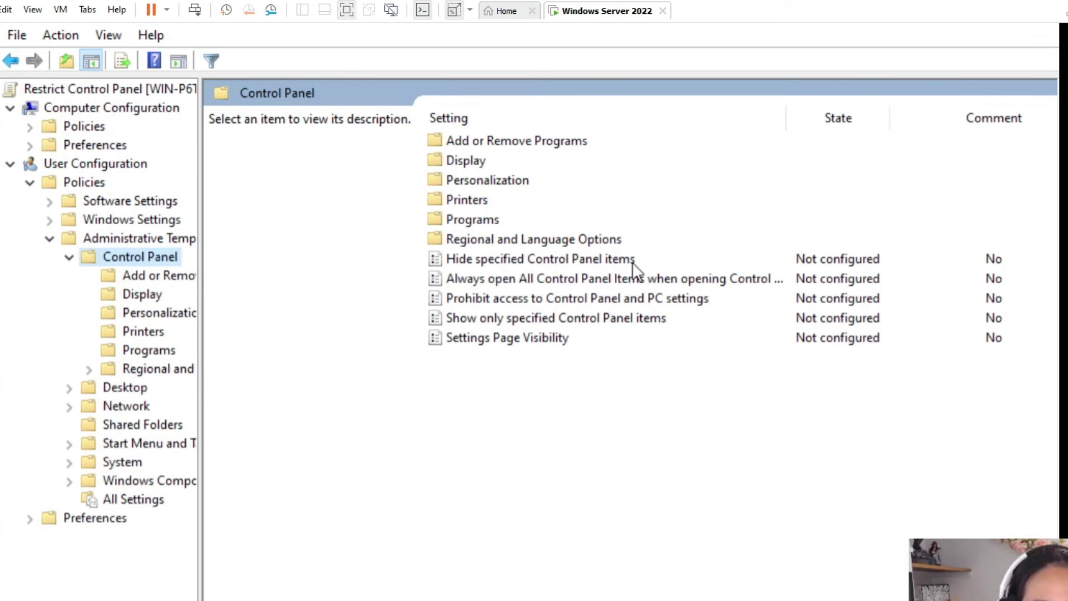
Set the policy Prohibit access to Control Panel and PC settings to Enabled.
click(652, 300)
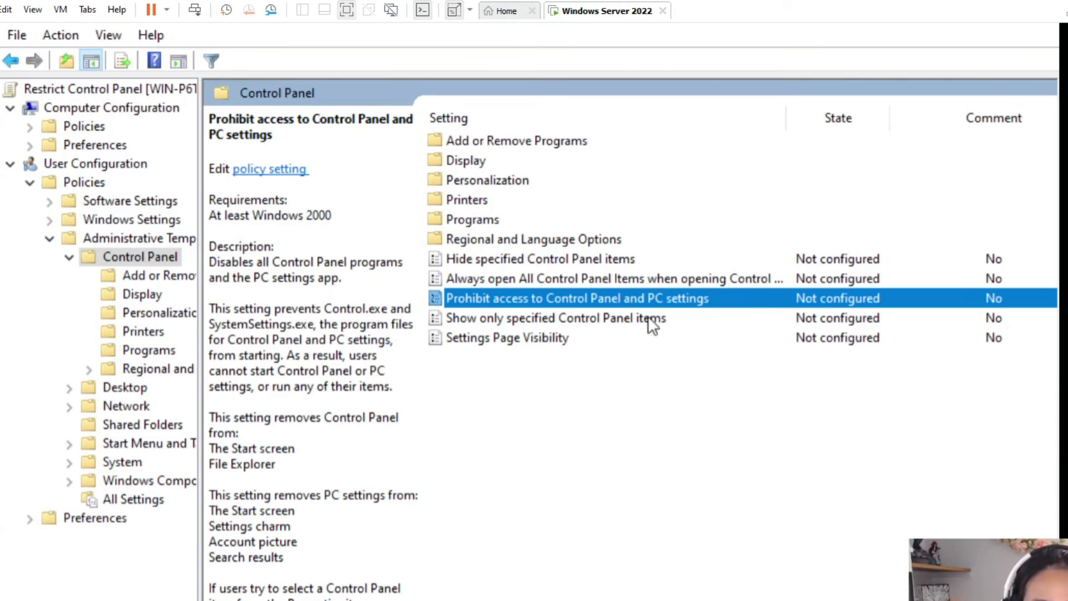
double_click(662, 298)
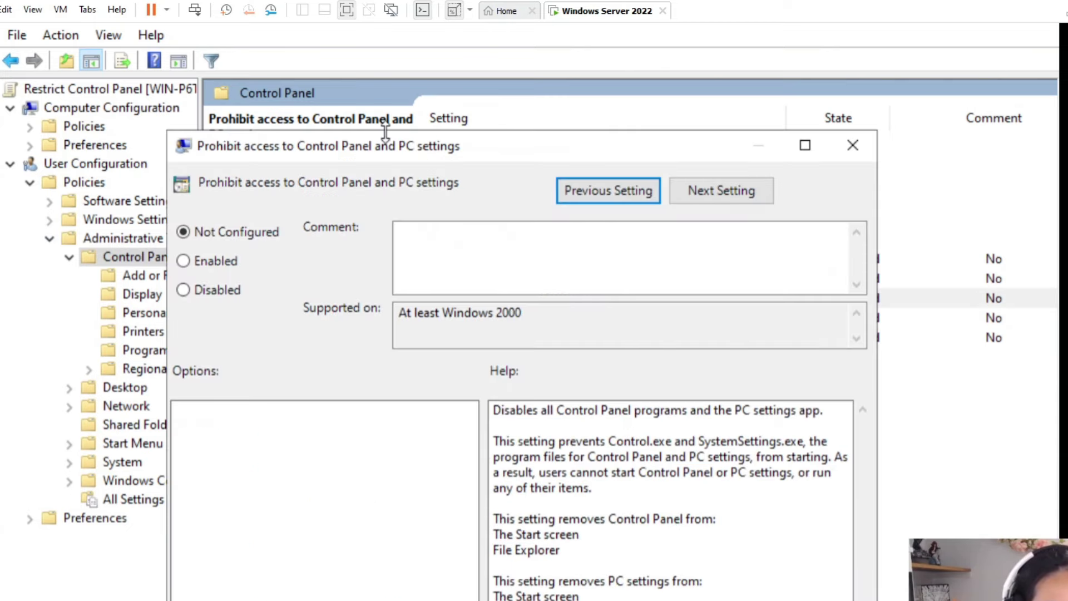
drag(365, 150, 388, 114)
click(205, 224)
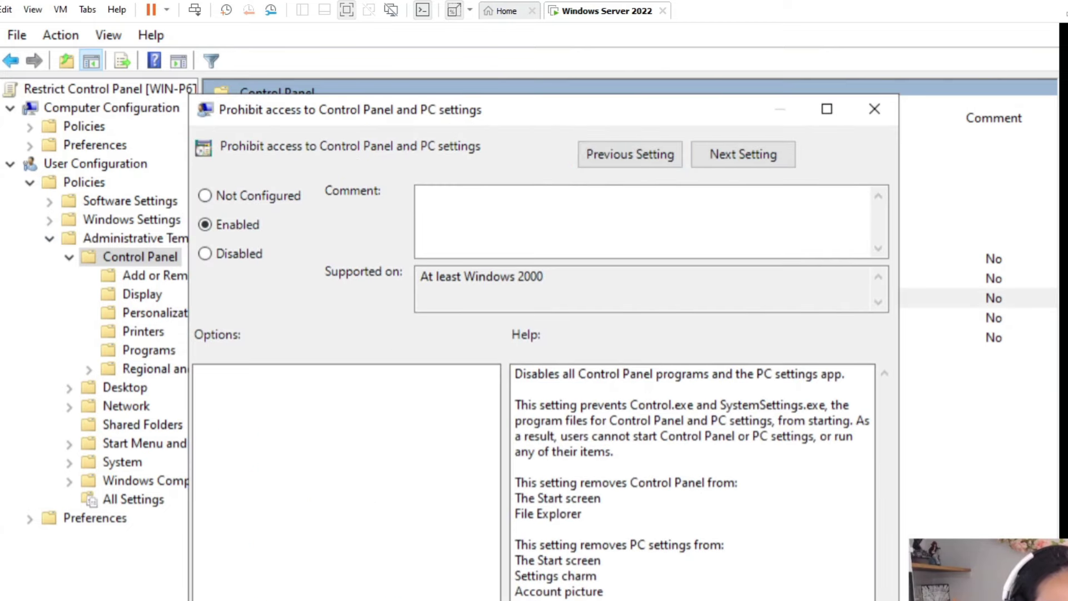
drag(472, 116, 469, 105)
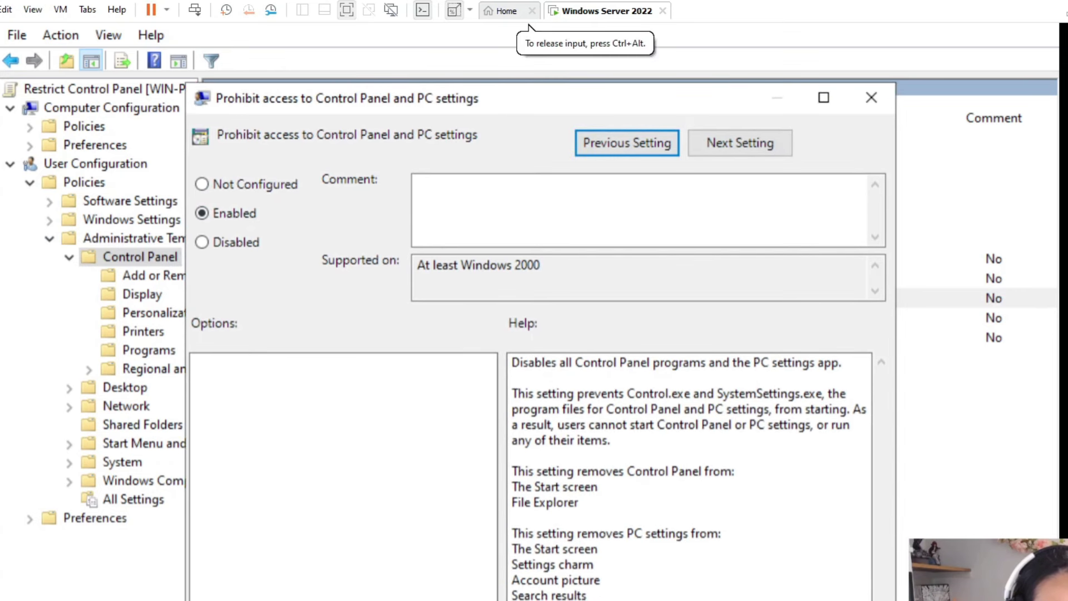
key(Return)
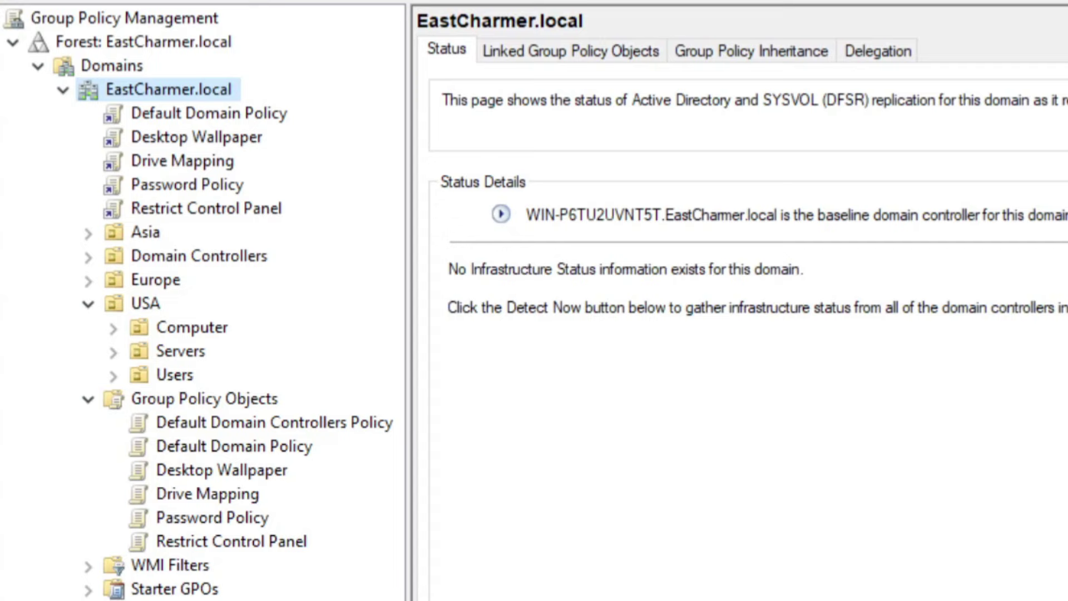
Create a new GPO named Disable USB devices and link it to the EastCharmer.local domain.
right_click(214, 88)
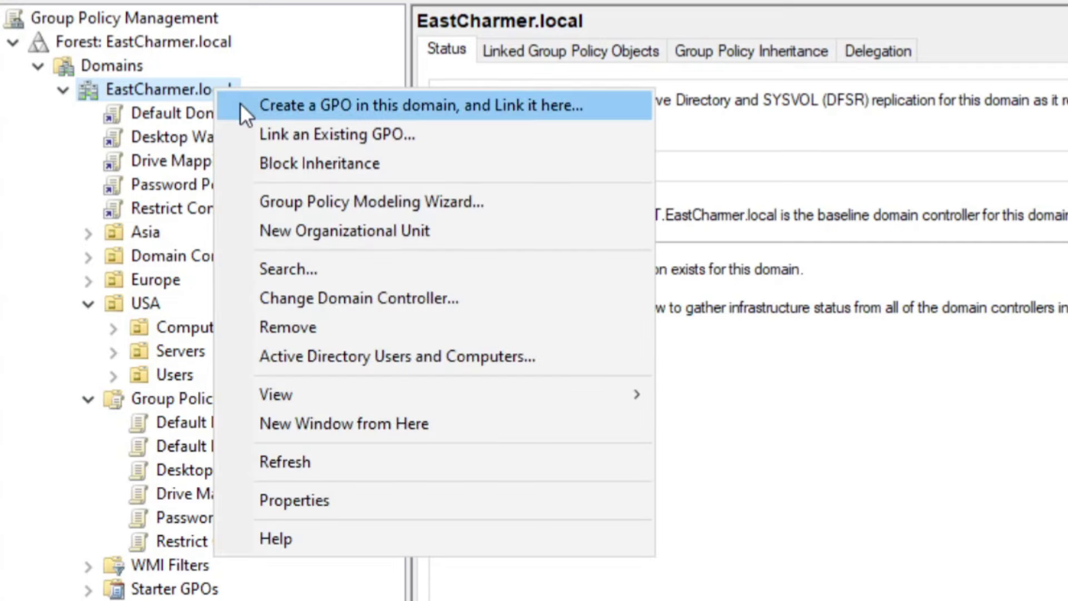
click(239, 102)
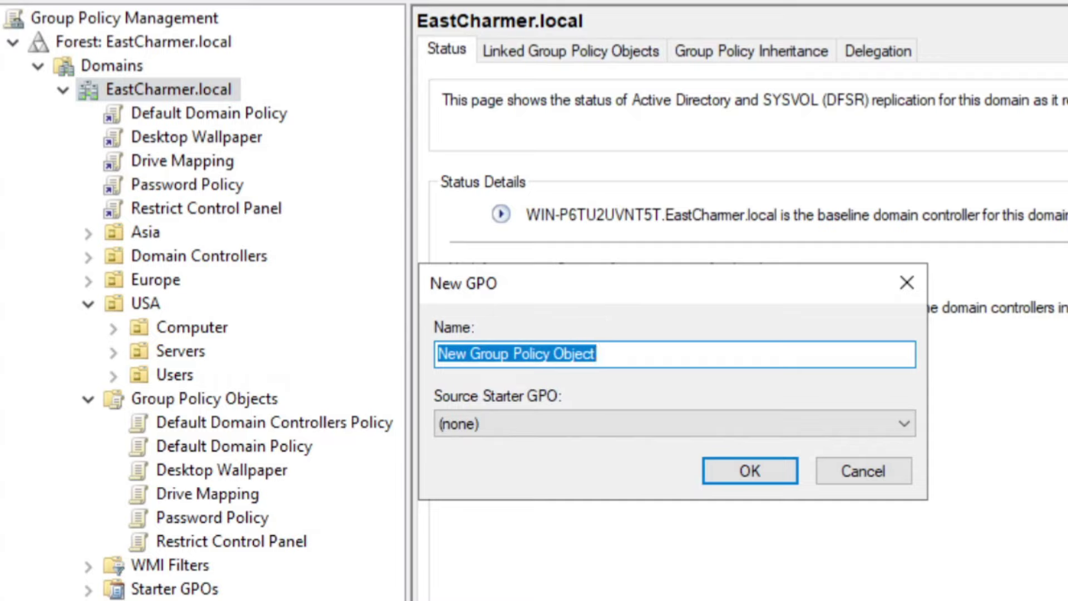
text(Disable US)
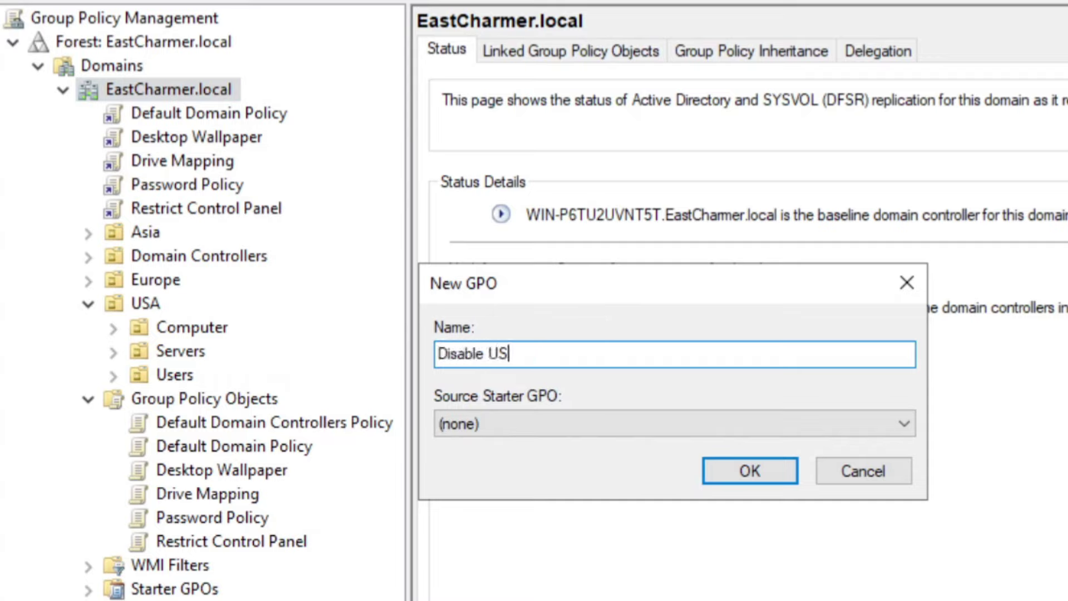
text(B devices)
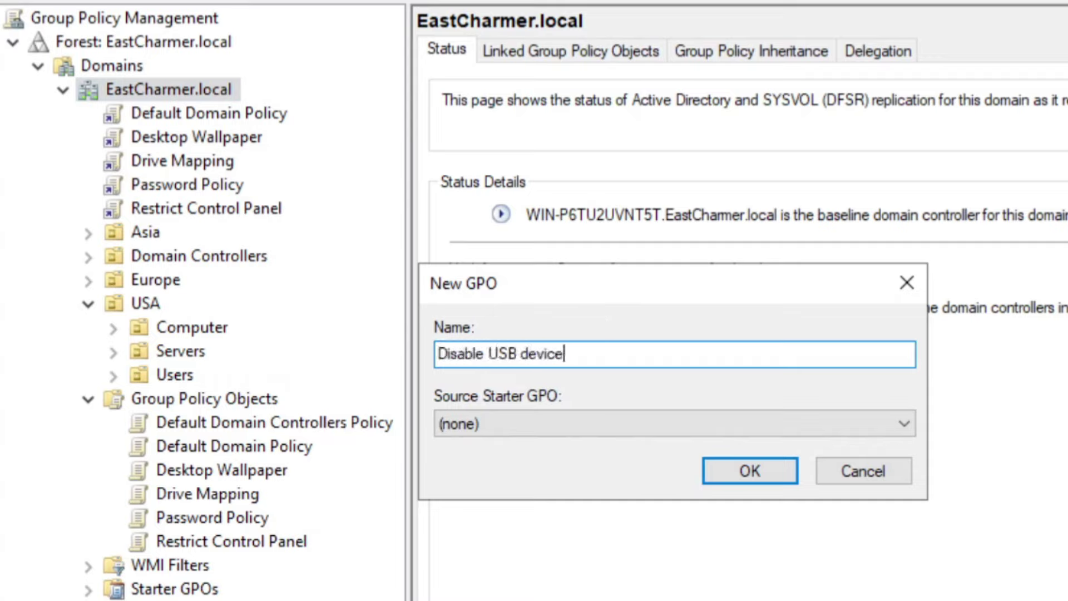
click(717, 468)
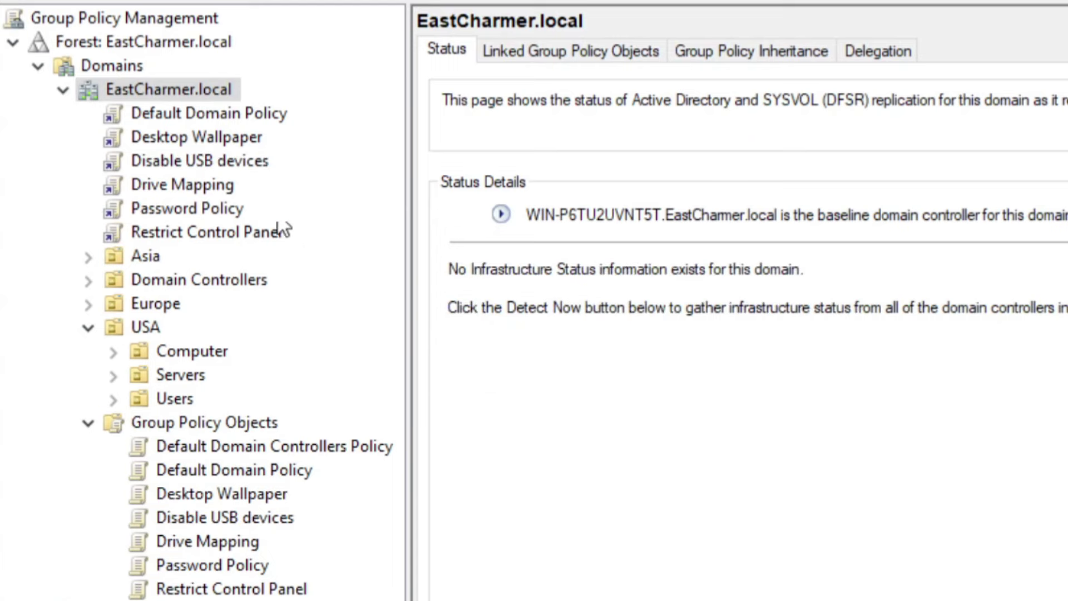
Open the Disable USB devices GPO for editing and display Removable Storage Access under the computer policies' System Administrative Templates.
click(244, 162)
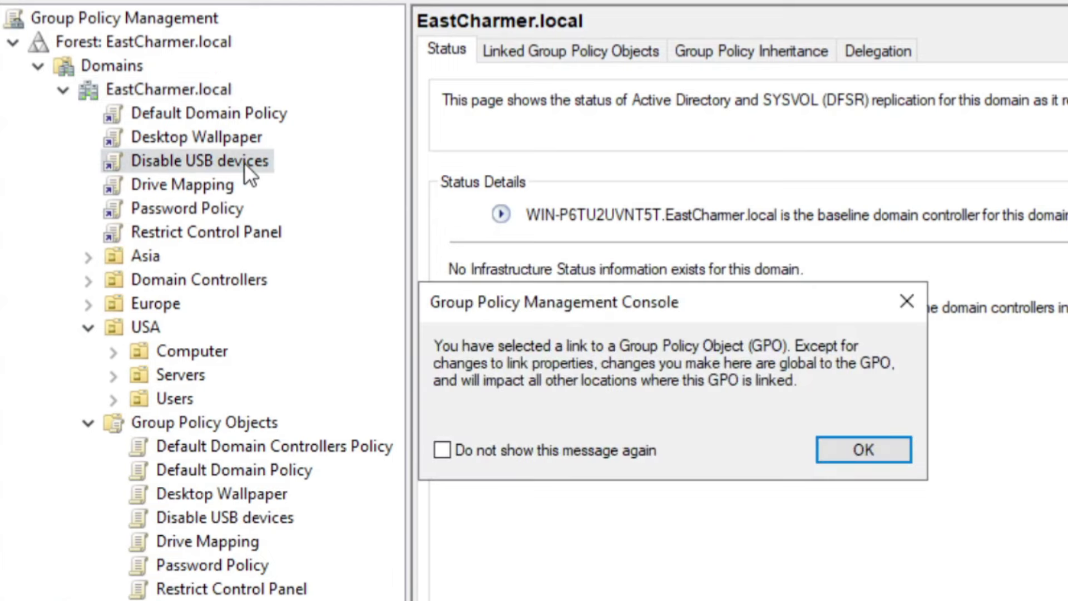
key(Return)
right_click(253, 161)
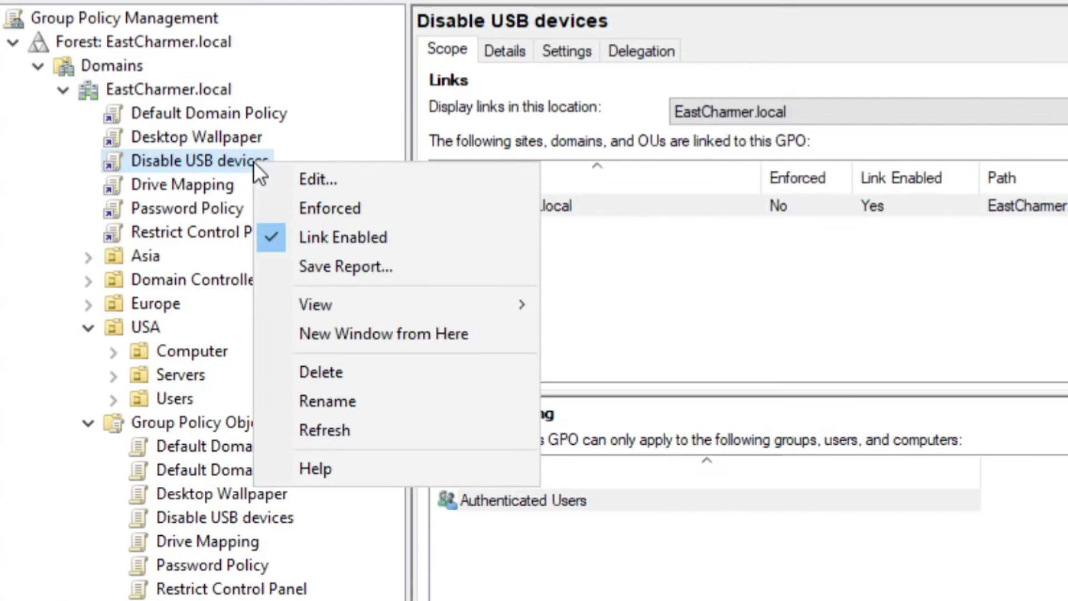
click(277, 179)
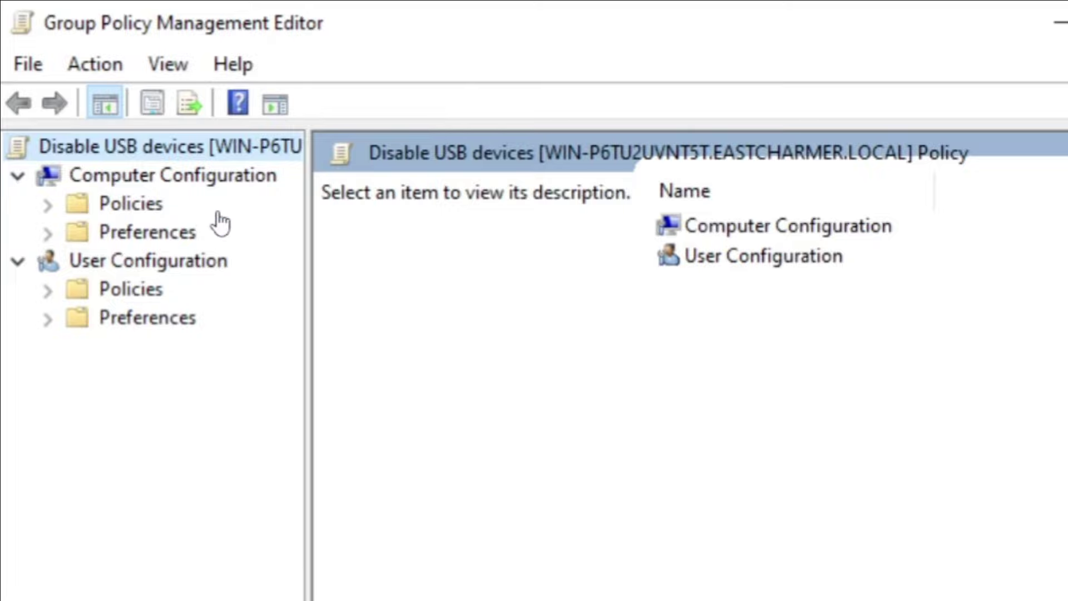
click(50, 206)
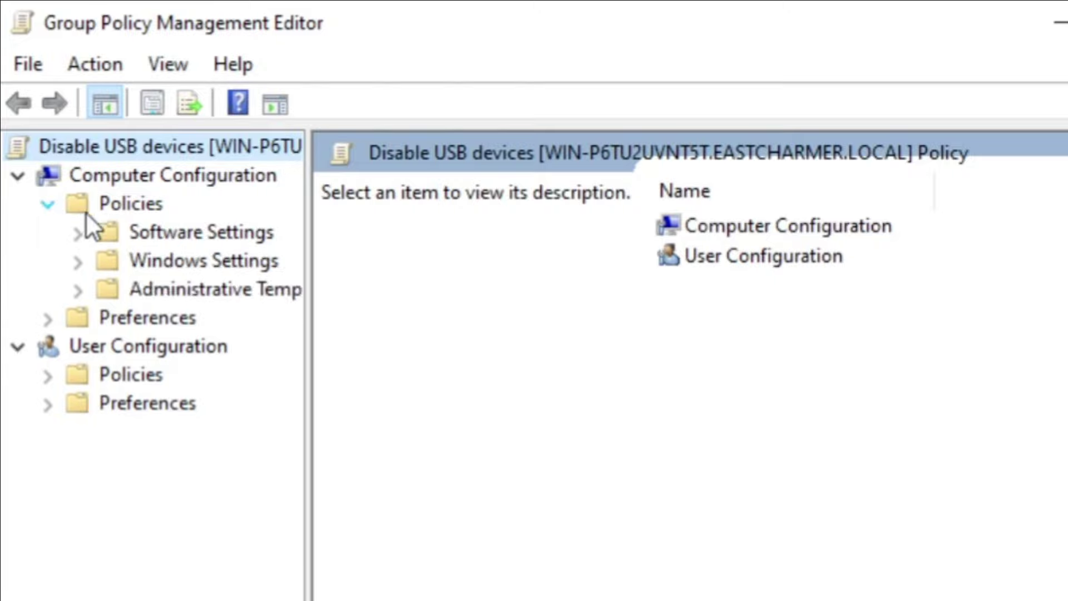
click(79, 289)
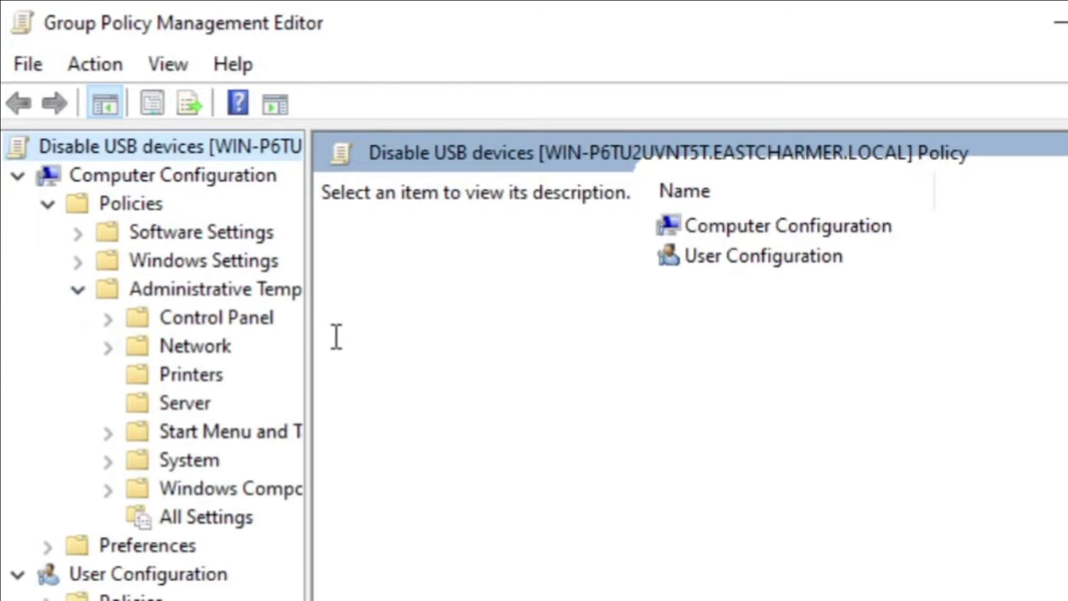
drag(308, 339, 512, 339)
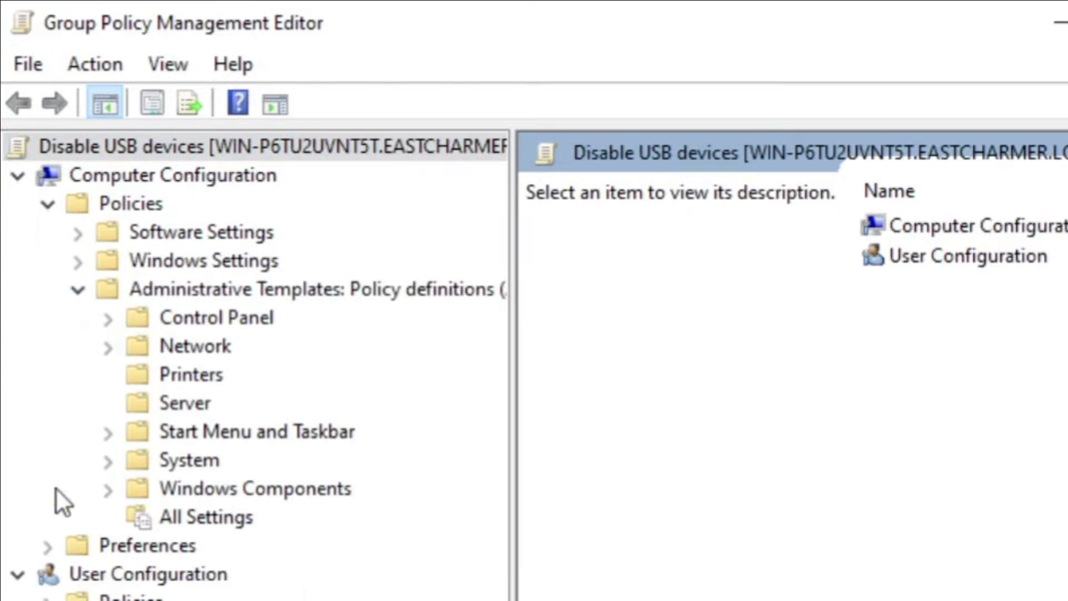
click(109, 461)
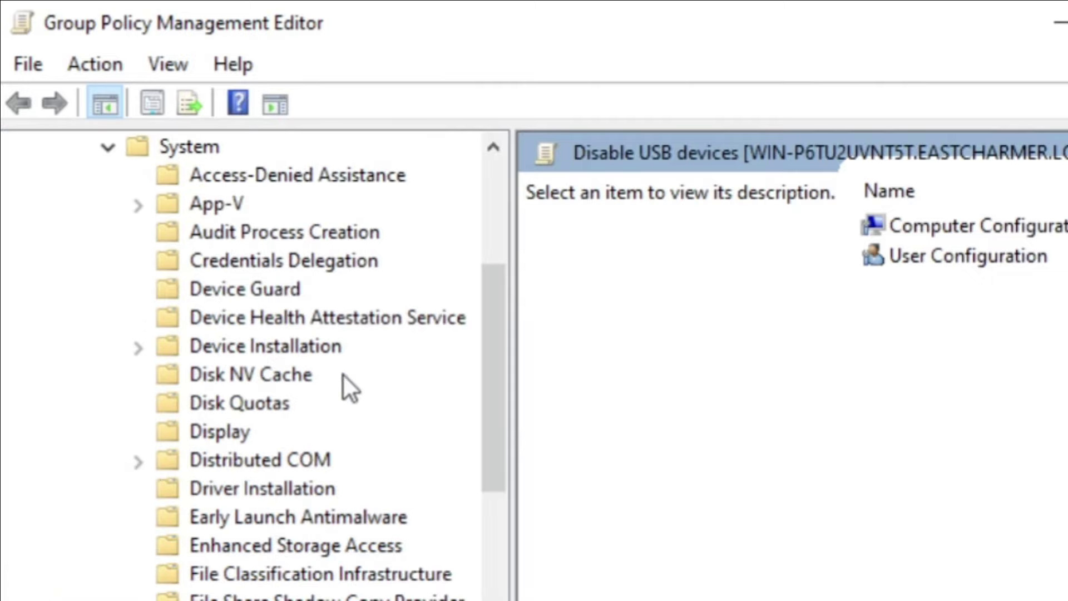
drag(497, 304, 476, 565)
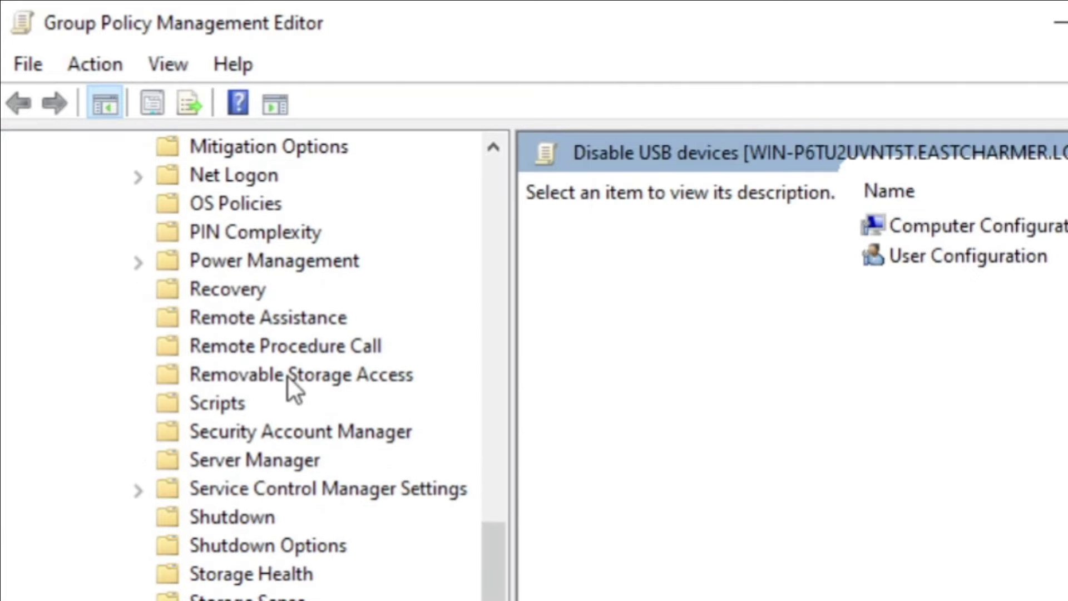
click(287, 375)
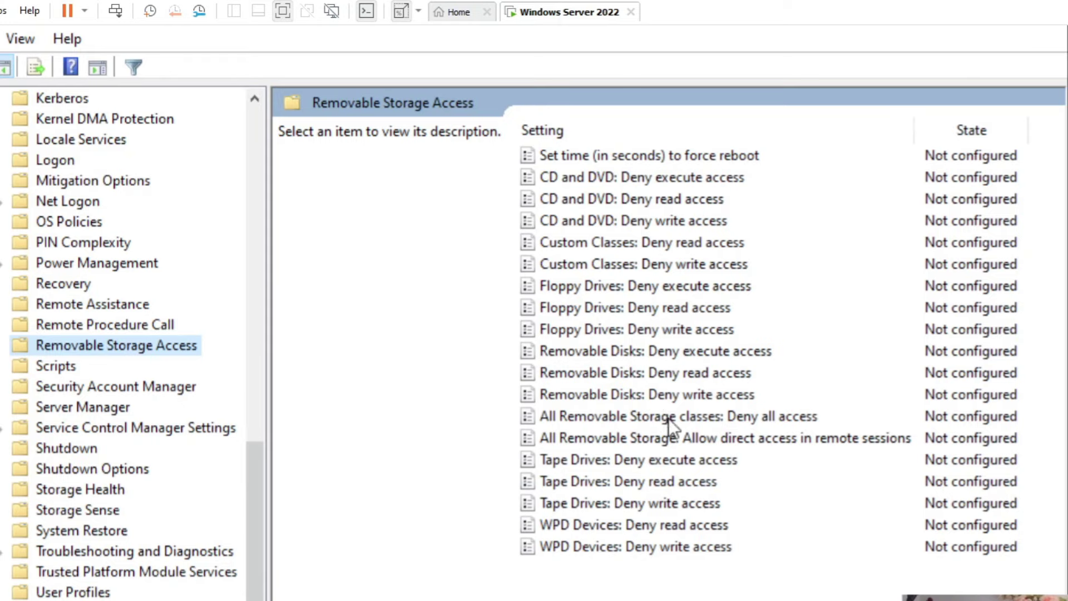
Set the policy All Removable Storage classes: Deny all access to Enabled.
click(669, 418)
double_click(668, 419)
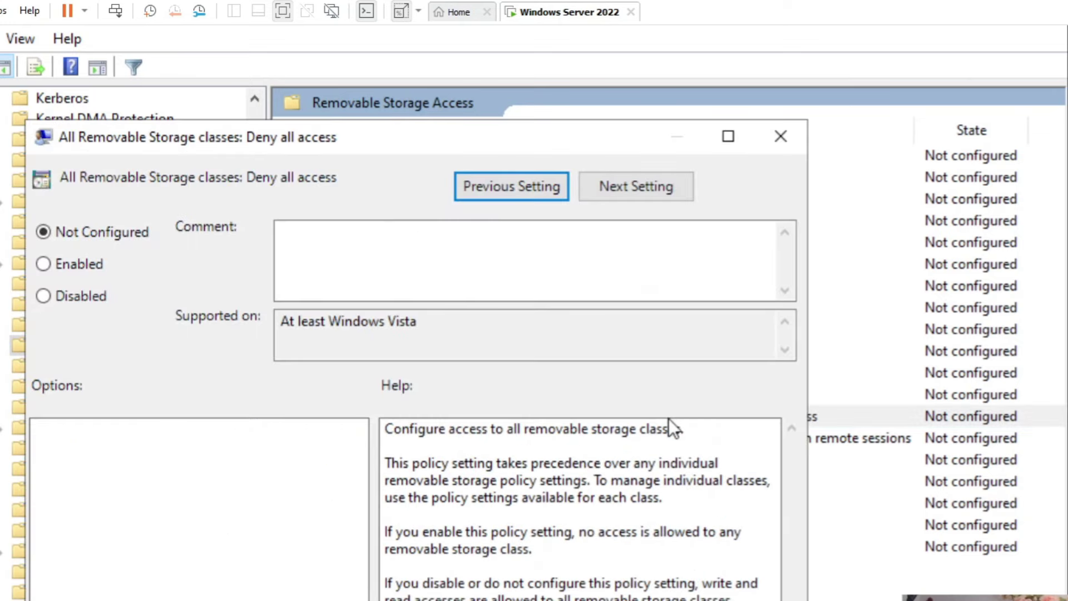
click(48, 261)
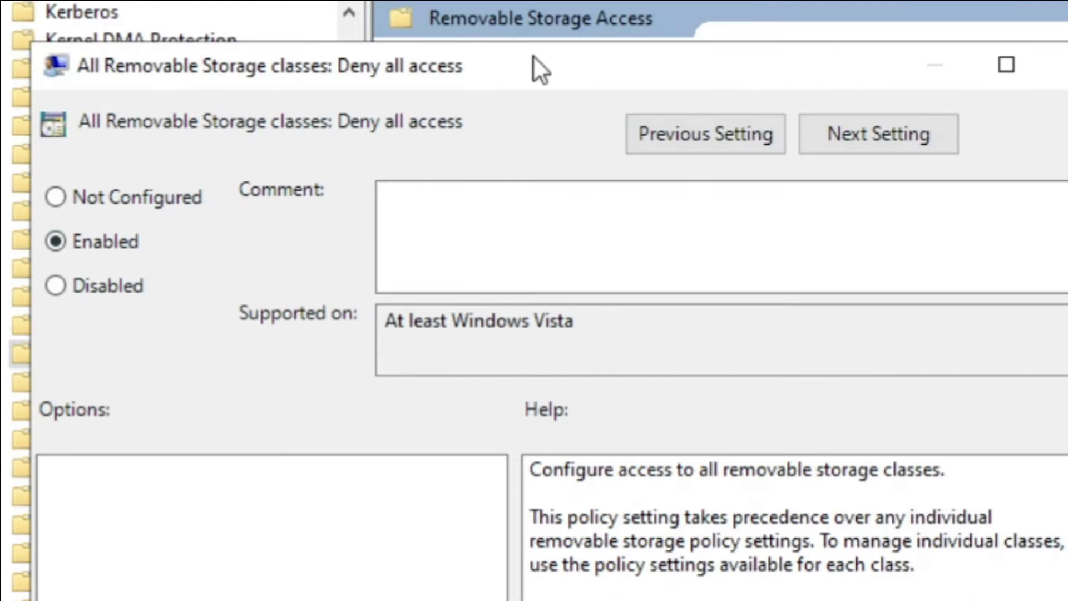
drag(535, 58, 551, 40)
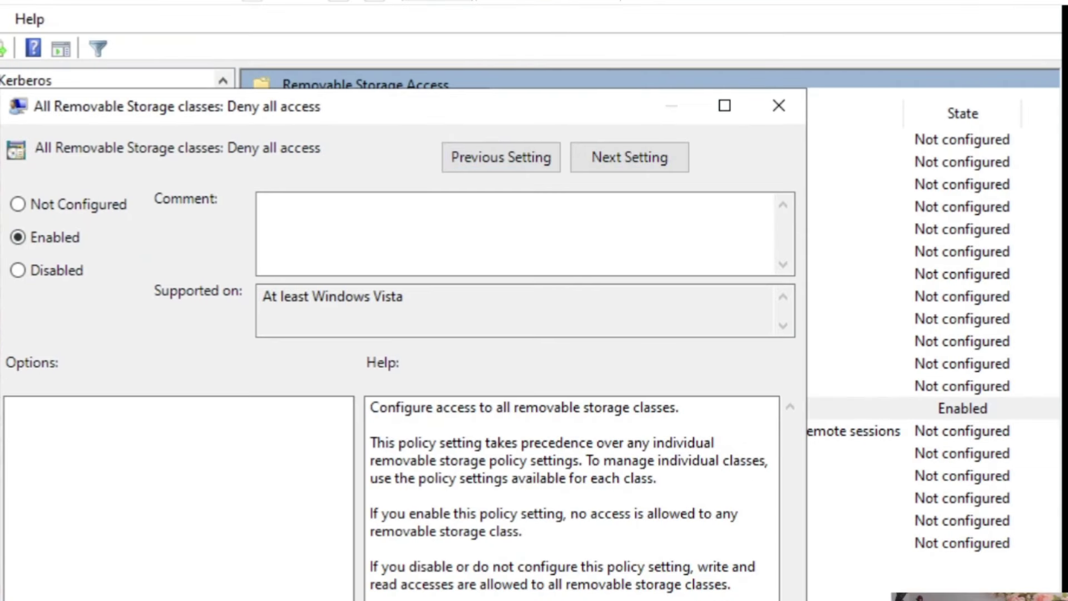
key(Return)
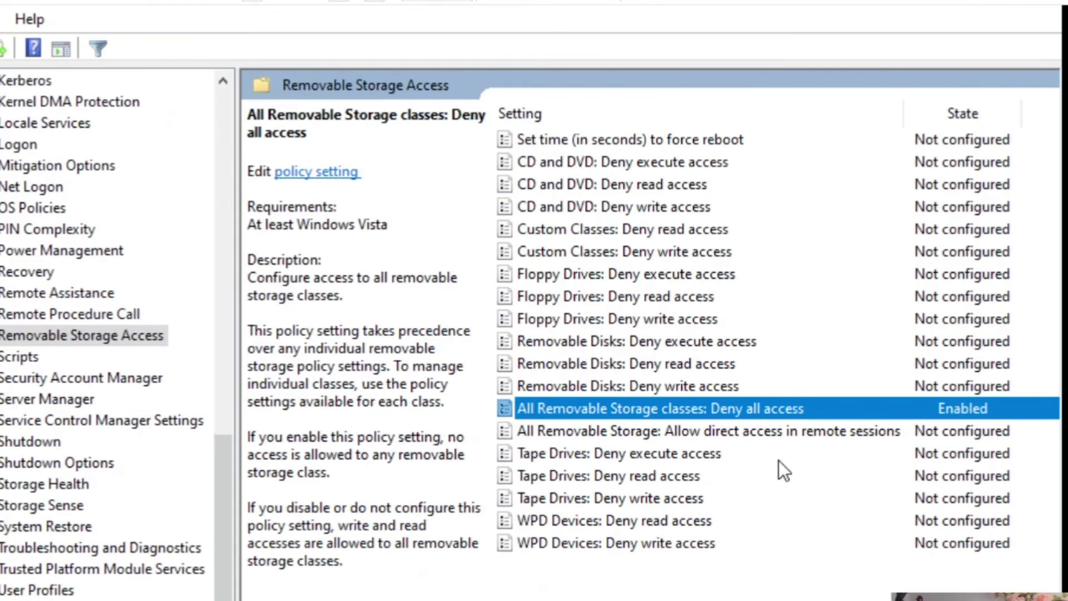